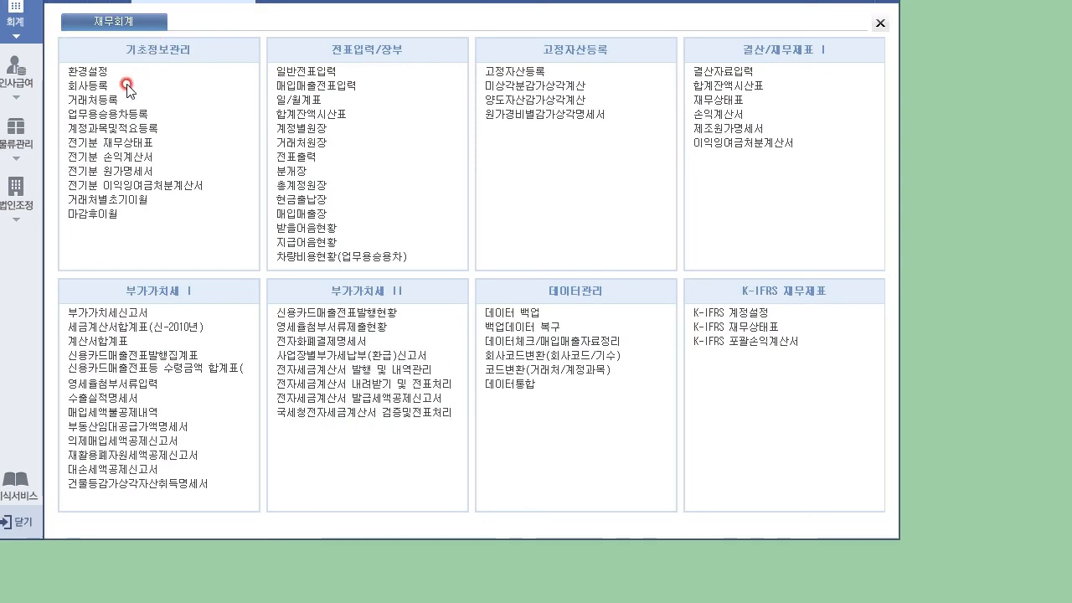
- Open 계정과목및적요등록 and expand the 자산 category with its 유동자산 and 비유동자산 groups
{"action": "left_click", "coordinate": [111, 129]}
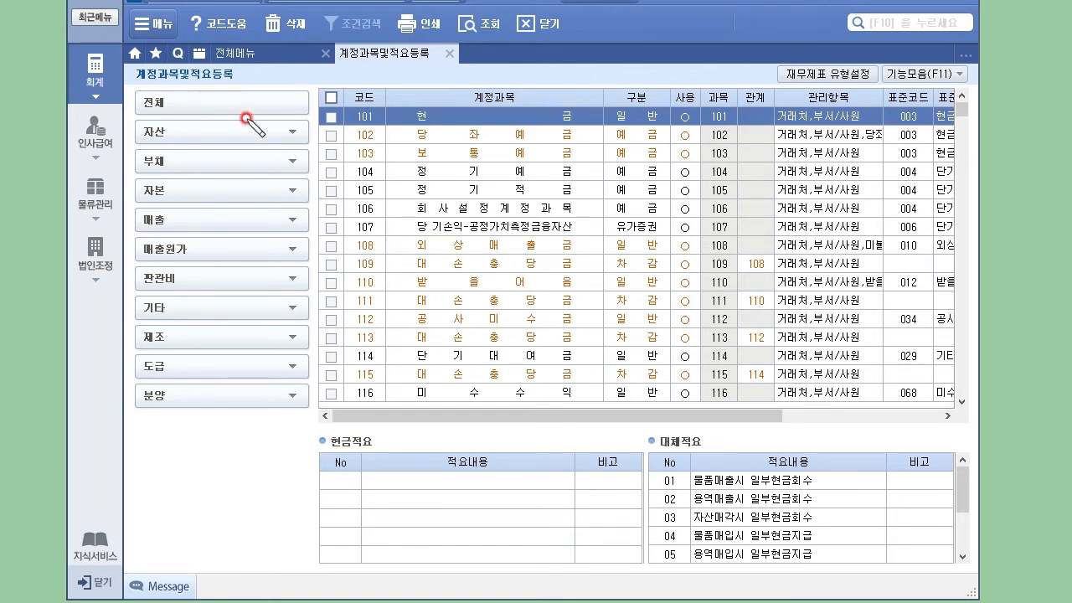
{"action": "mouse_move", "coordinate": [161, 134]}
{"action": "left_mouse_down"}
{"action": "mouse_move", "coordinate": [159, 145]}
{"action": "mouse_move", "coordinate": [168, 138]}
{"action": "left_mouse_up"}
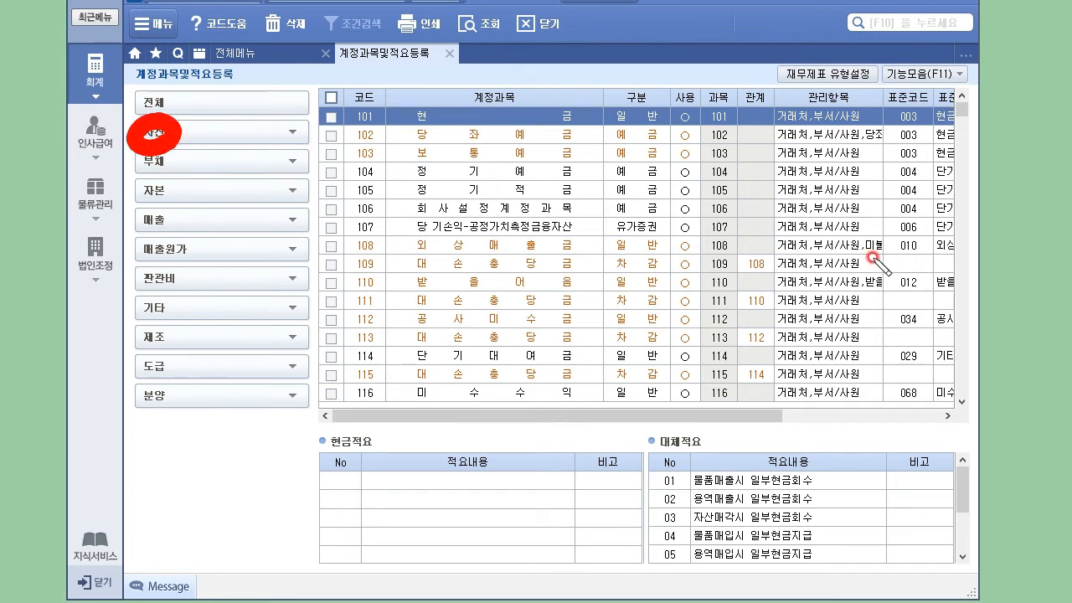
{"action": "key", "text": "e"}
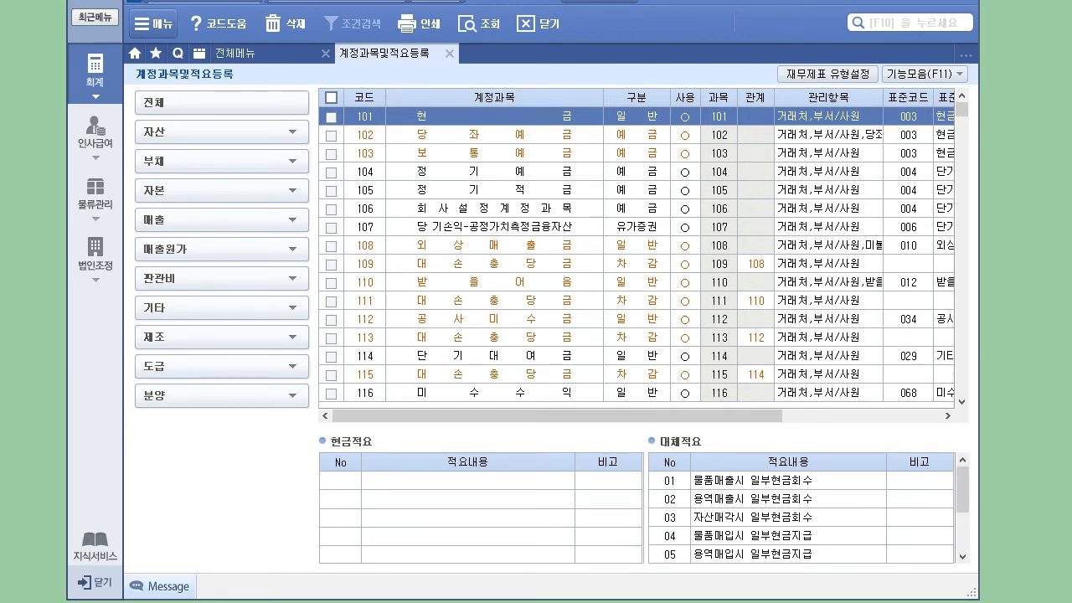
{"action": "left_click", "coordinate": [301, 133]}
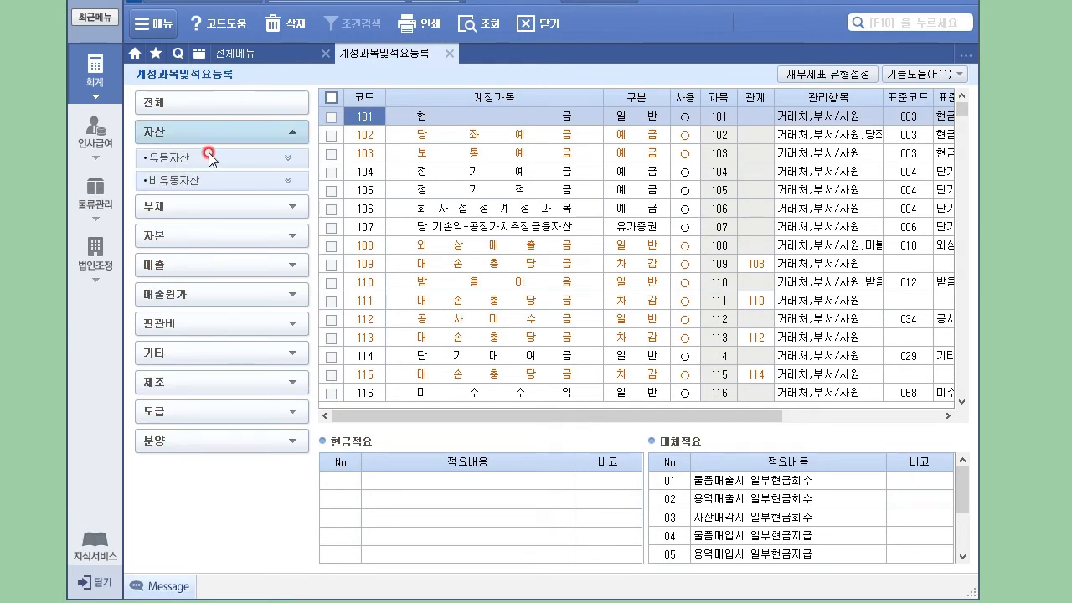
{"action": "left_click", "coordinate": [291, 160]}
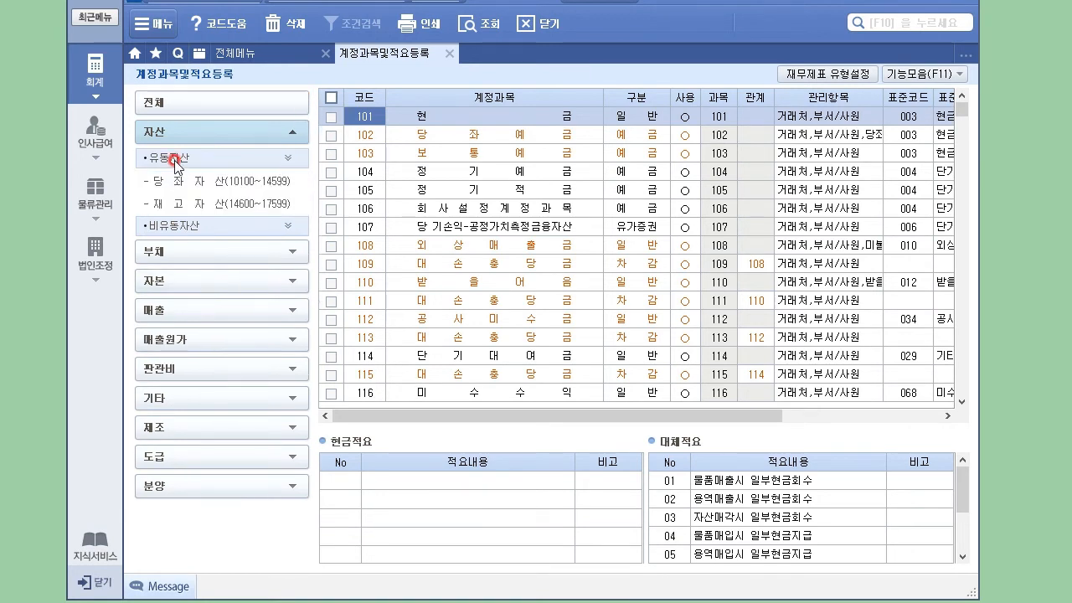
{"action": "left_click", "coordinate": [285, 228]}
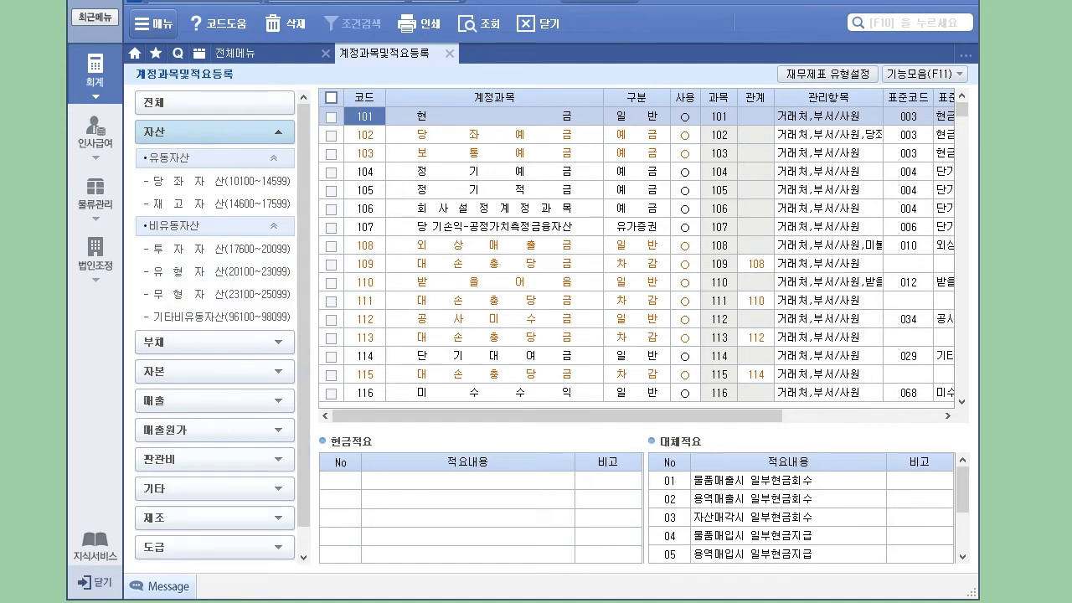
{"action": "key", "text": "ctrl+f"}
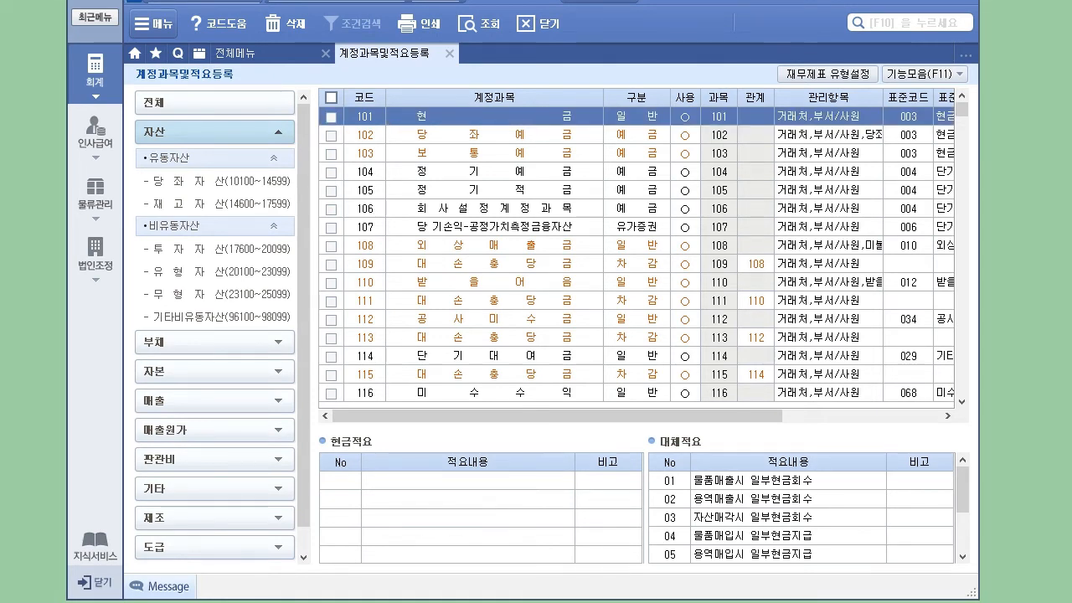
{"action": "left_click", "coordinate": [841, 114]}
{"action": "left_click", "coordinate": [649, 134]}
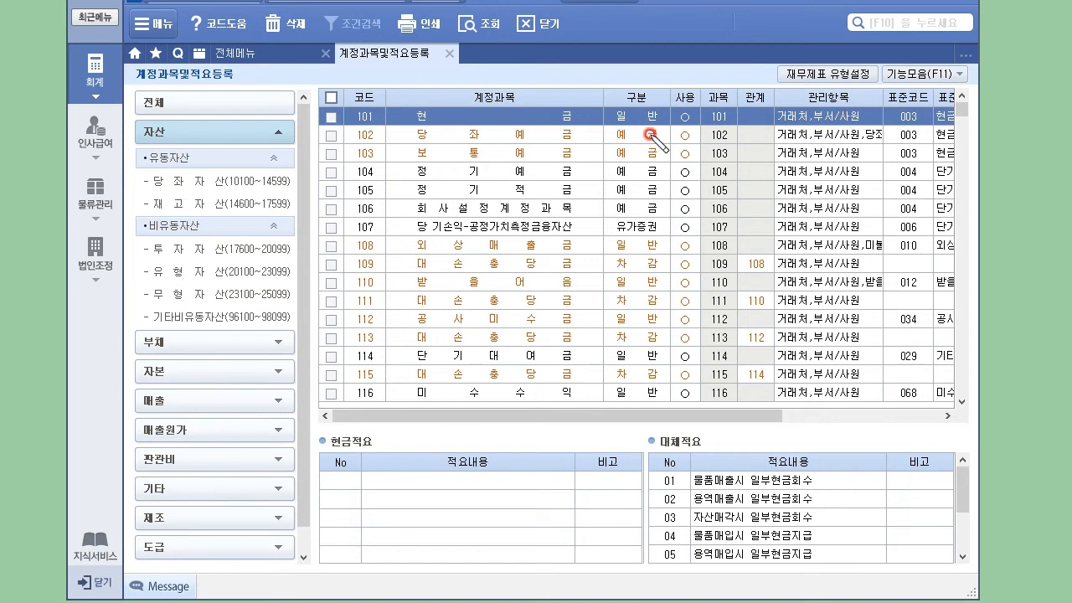
{"action": "left_click", "coordinate": [251, 99]}
{"action": "left_click_drag", "start_coordinate": [258, 94], "coordinate": [275, 98]}
{"action": "left_click_drag", "start_coordinate": [271, 98], "coordinate": [285, 99]}
{"action": "left_click_drag", "start_coordinate": [227, 117], "coordinate": [230, 117]}
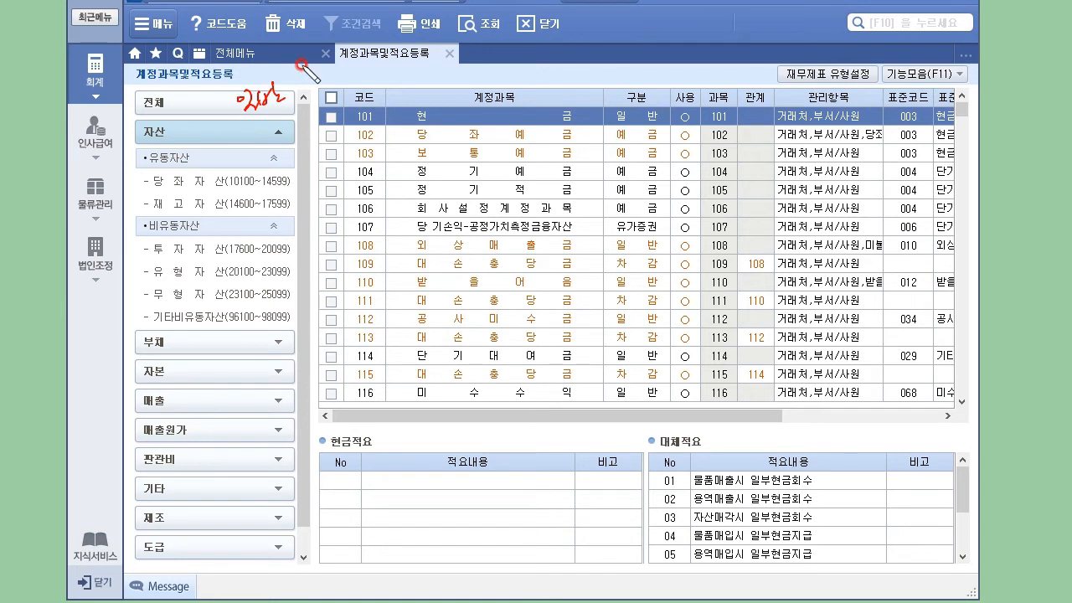
{"action": "left_click_drag", "start_coordinate": [232, 127], "coordinate": [317, 98]}
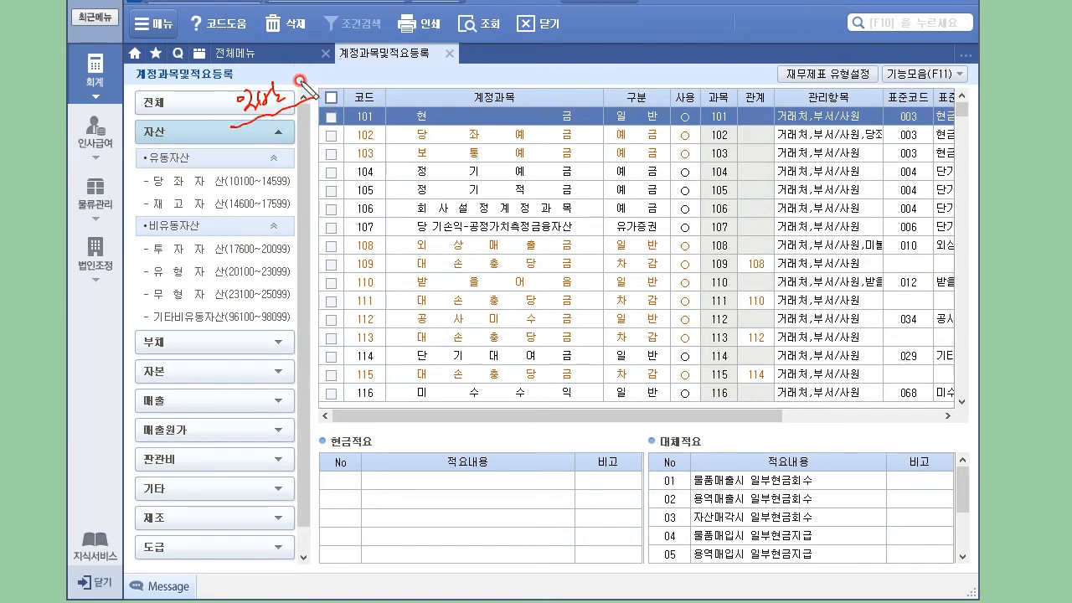
{"action": "left_click_drag", "start_coordinate": [228, 123], "coordinate": [259, 111]}
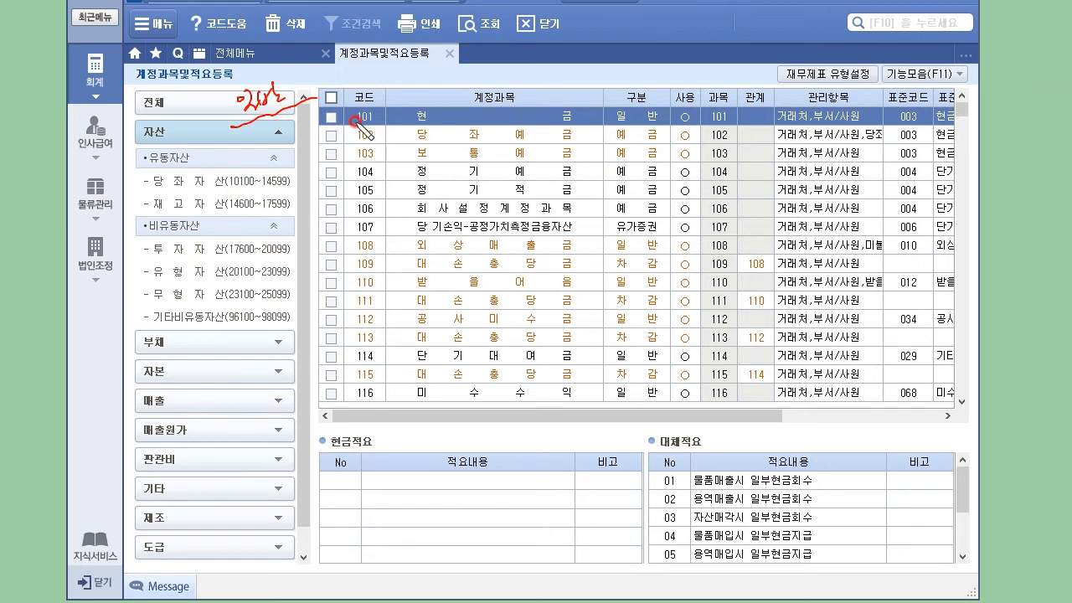
{"action": "left_click_drag", "start_coordinate": [356, 124], "coordinate": [377, 121]}
{"action": "left_click_drag", "start_coordinate": [226, 189], "coordinate": [283, 192]}
{"action": "key", "text": "Escape"}
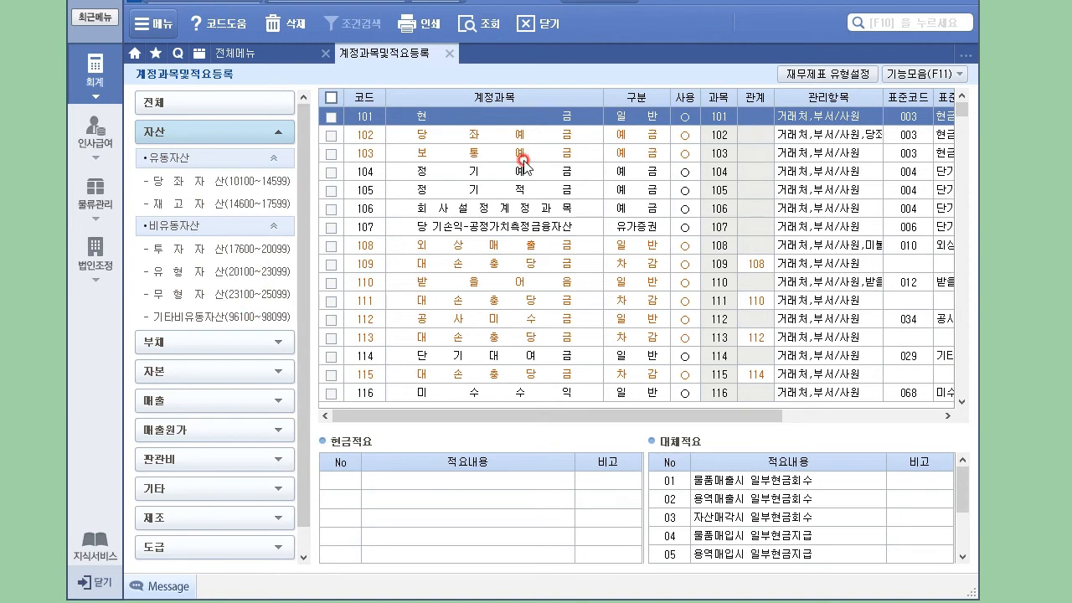
- Examine the cash and transfer descriptions of the asset accounts from 102 당좌예금 through 109 대손충당금
{"action": "left_click", "coordinate": [371, 135]}
{"action": "left_click", "coordinate": [371, 153]}
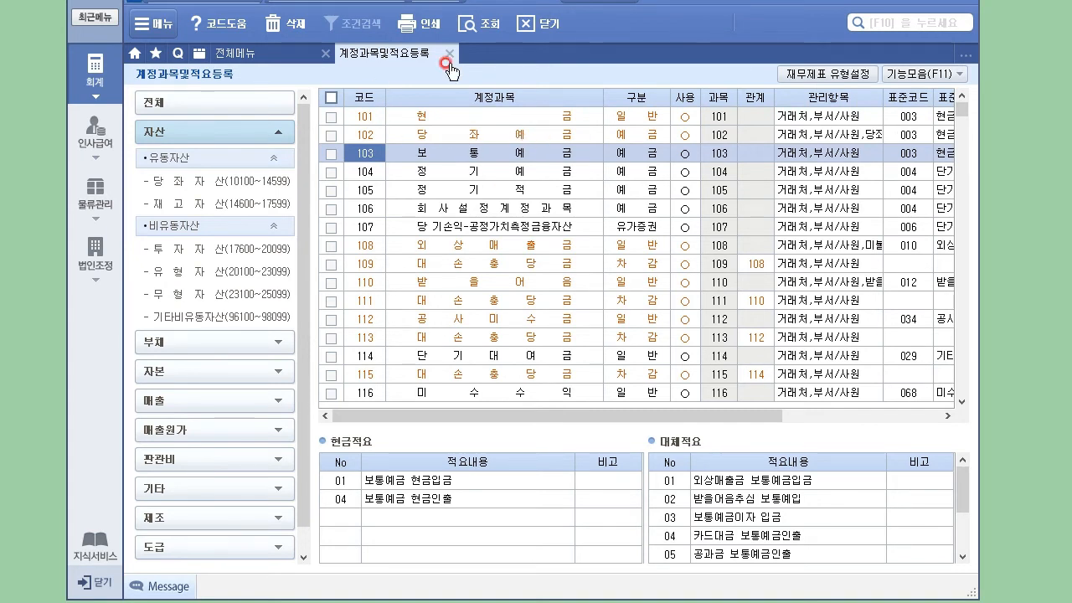
{"action": "left_click", "coordinate": [528, 173]}
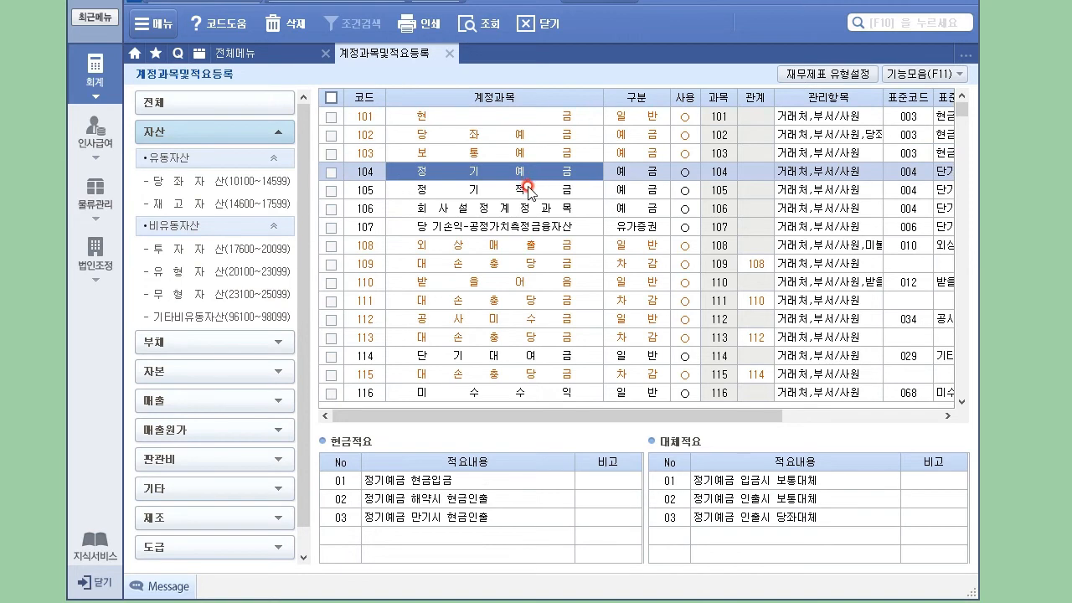
{"action": "left_click", "coordinate": [527, 189]}
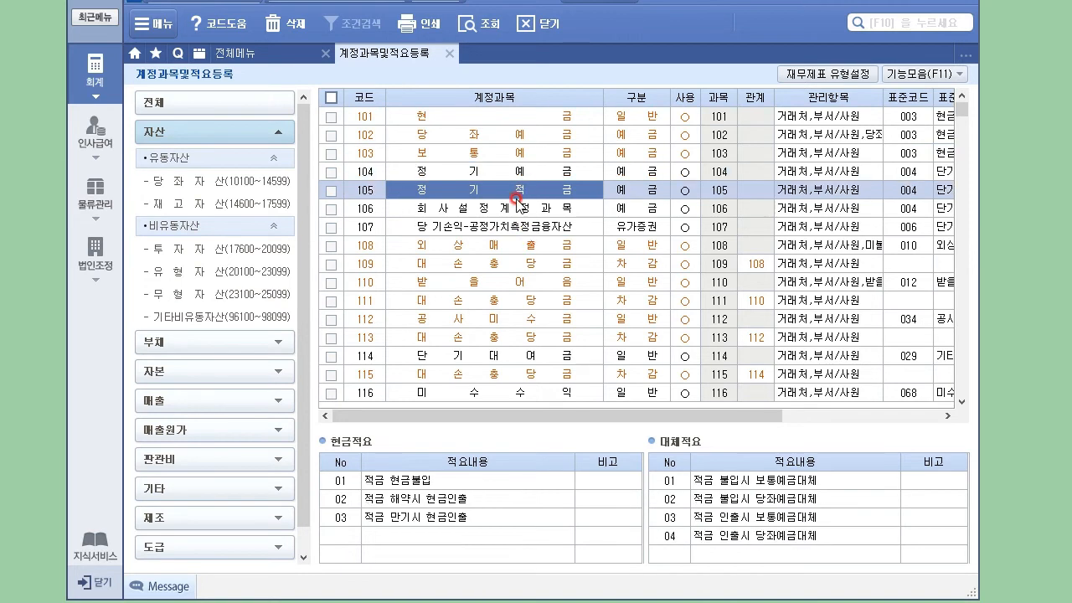
{"action": "left_click", "coordinate": [513, 207]}
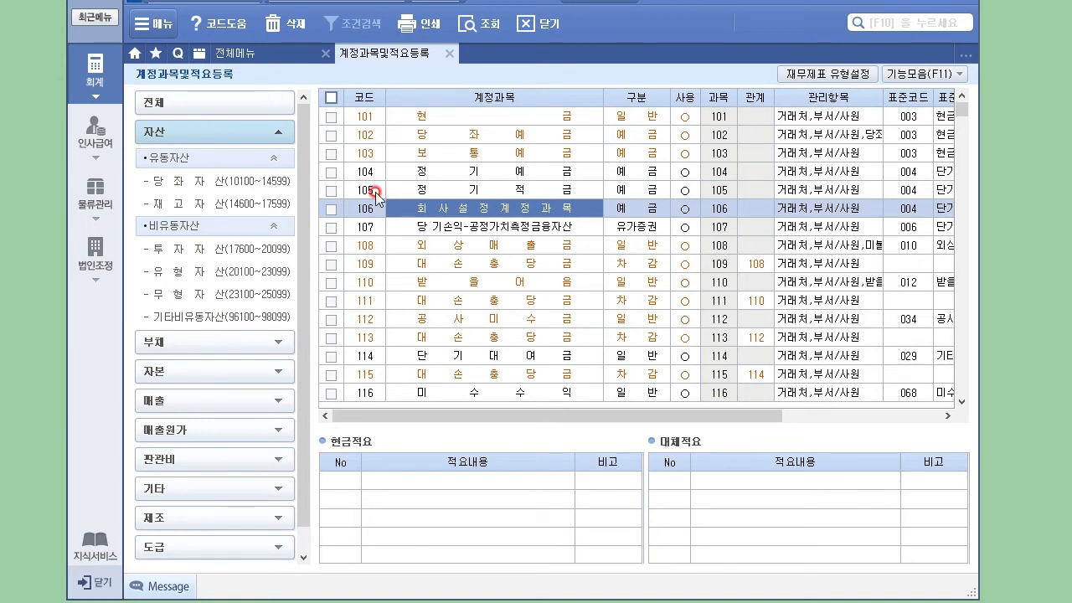
{"action": "left_click", "coordinate": [542, 222]}
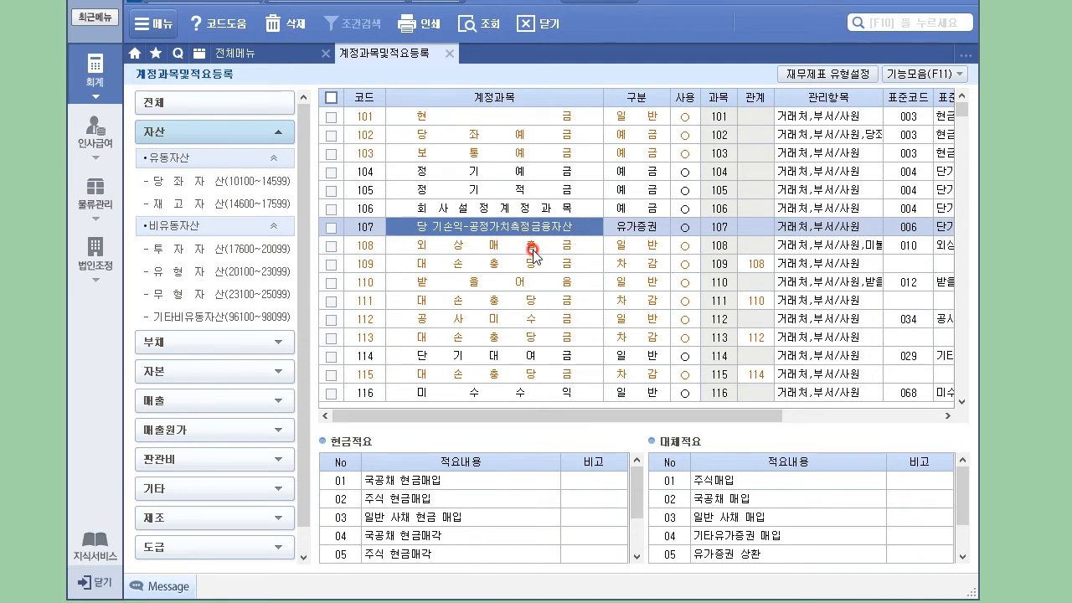
{"action": "left_click", "coordinate": [527, 246]}
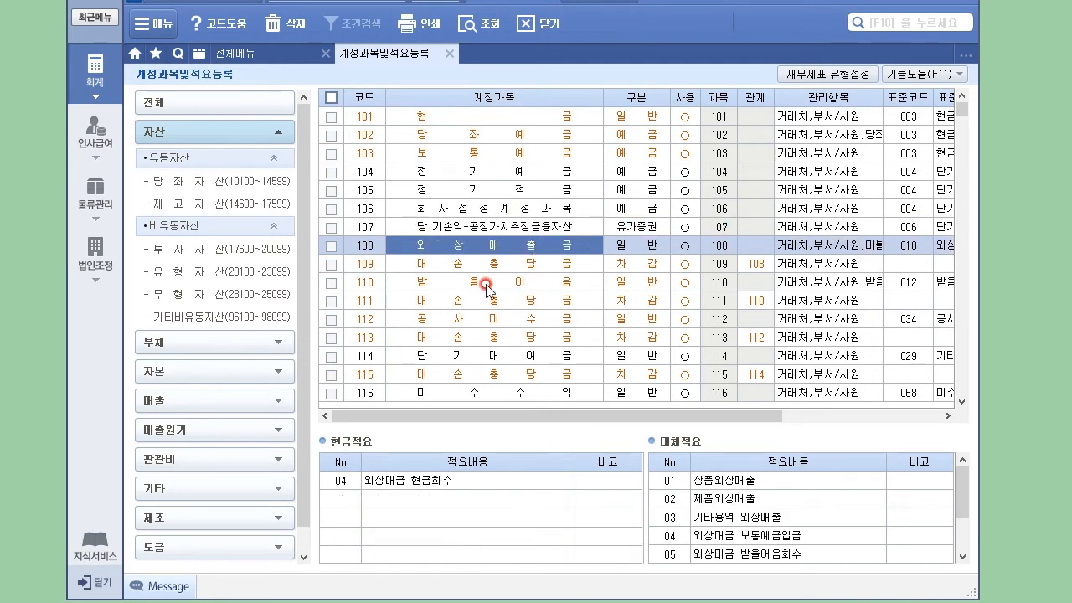
{"action": "left_click", "coordinate": [454, 263]}
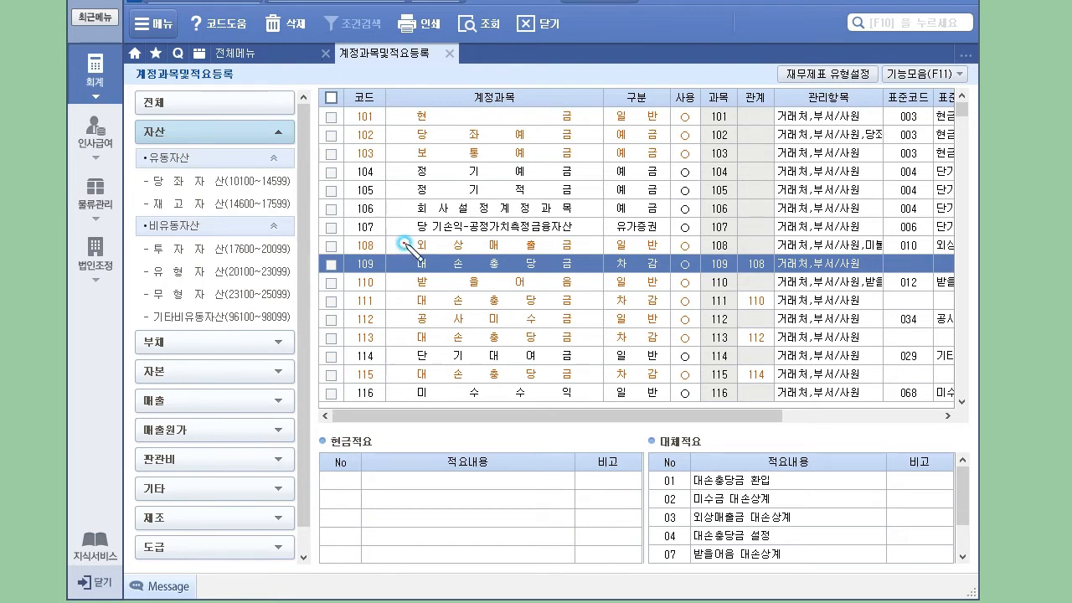
{"action": "mouse_move", "coordinate": [401, 242]}
{"action": "left_mouse_down"}
{"action": "mouse_move", "coordinate": [391, 291]}
{"action": "mouse_move", "coordinate": [401, 302]}
{"action": "left_mouse_up"}
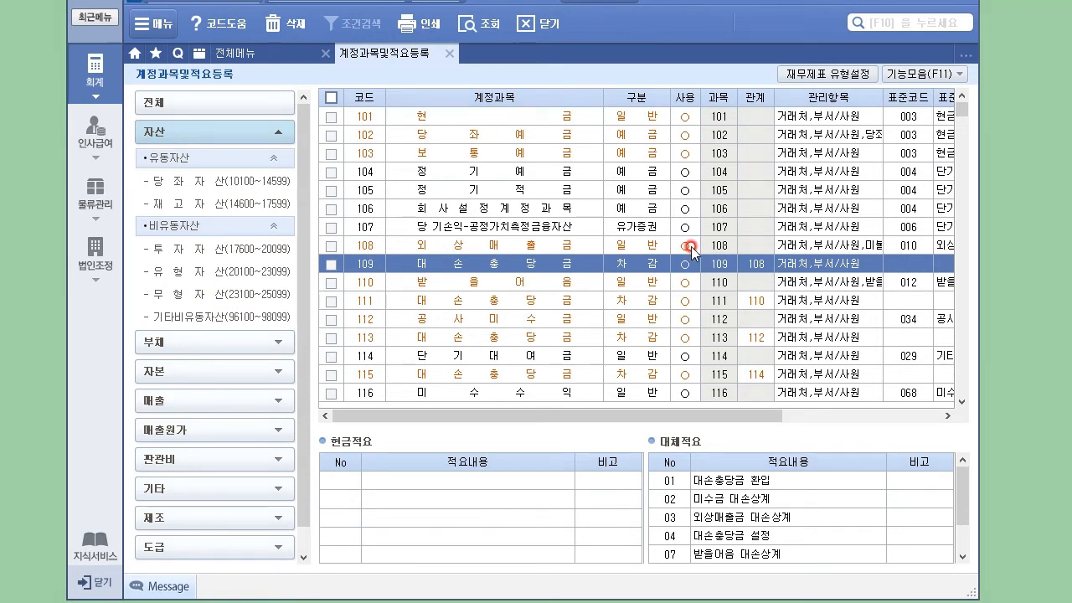
- List the 재고자산 accounts, select 상품, and browse the 무형자산 and 유형자산 account groups
{"action": "left_click", "coordinate": [208, 210]}
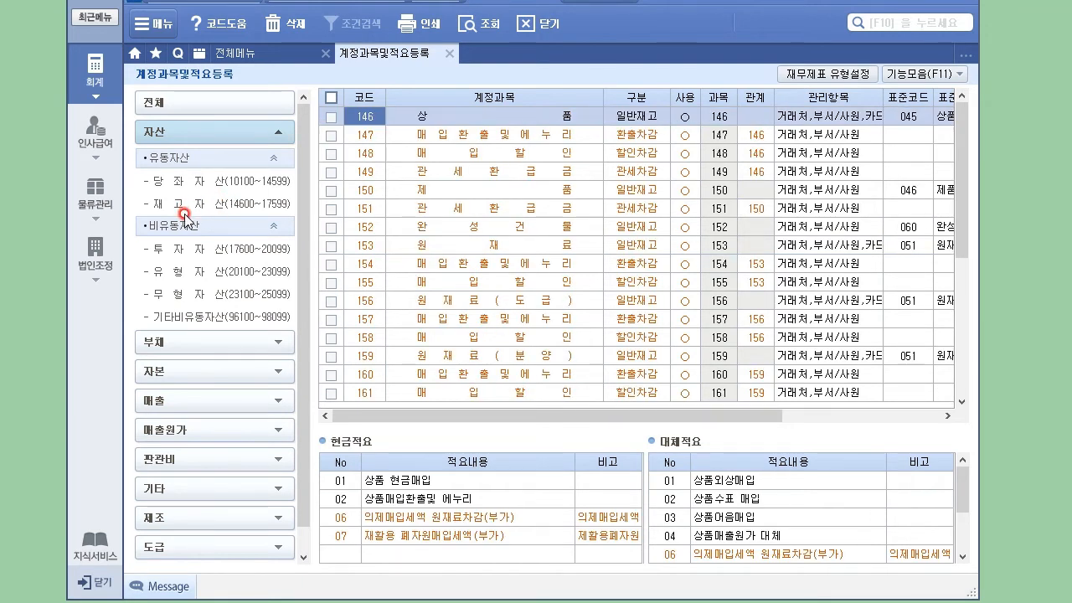
{"action": "left_click", "coordinate": [472, 115]}
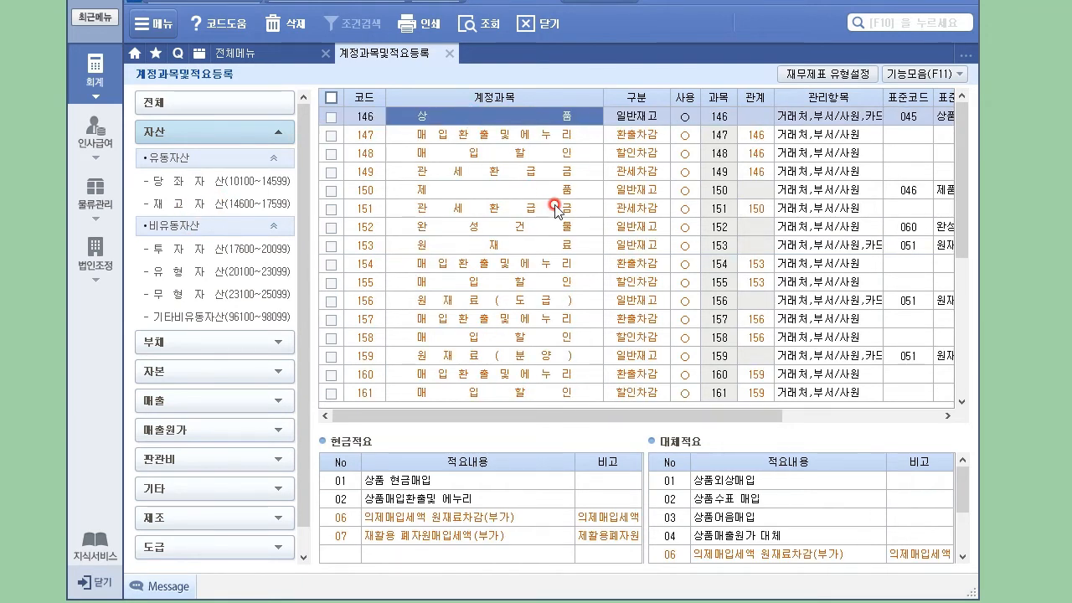
{"action": "left_click", "coordinate": [193, 293]}
{"action": "left_click", "coordinate": [195, 272]}
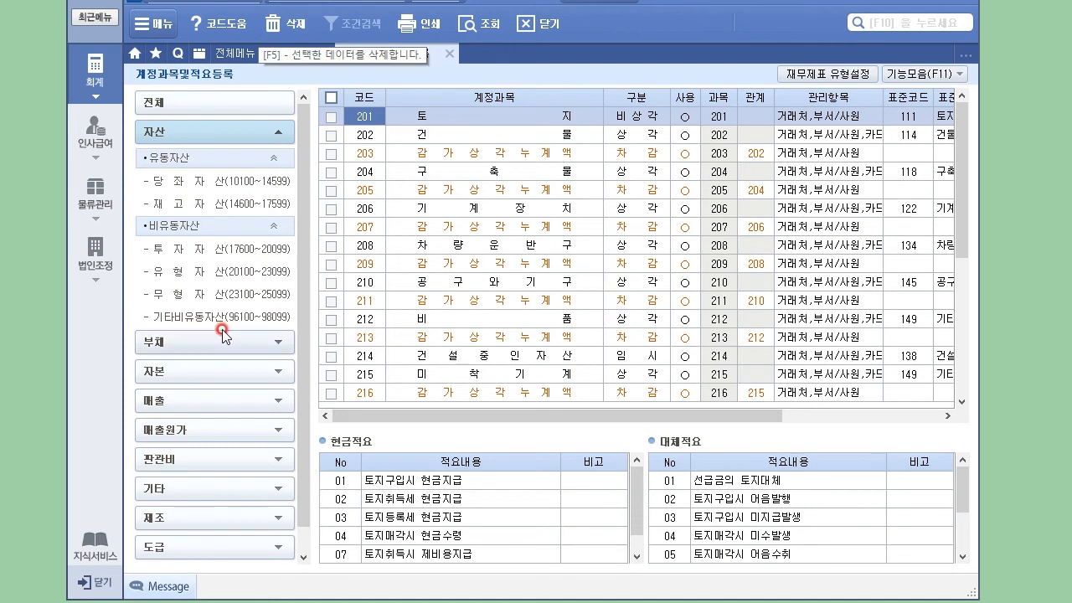
- Expand 부채, examine 유동부채 accounts such as 외상매입금, 지급어음 and 예수금, and list the 비유동부채 accounts
{"action": "left_click", "coordinate": [289, 356]}
{"action": "left_click", "coordinate": [238, 189]}
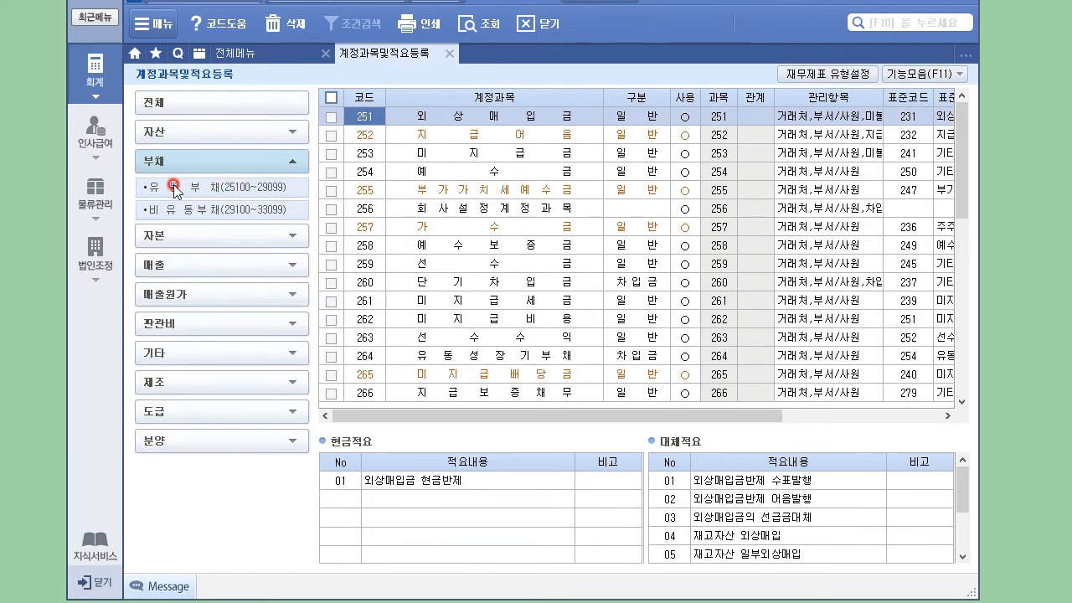
{"action": "left_click", "coordinate": [566, 120]}
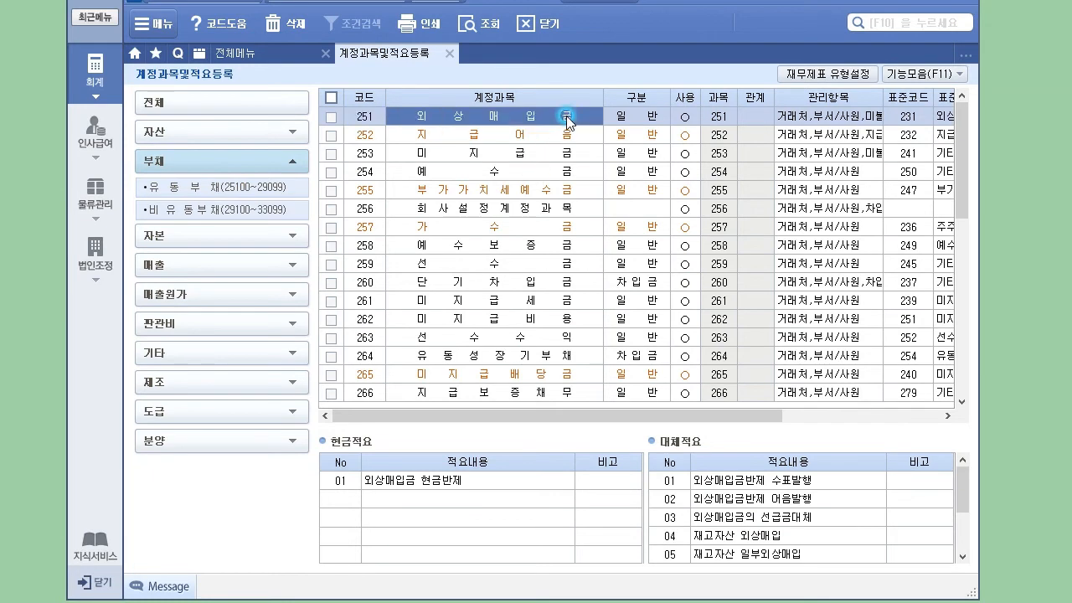
{"action": "left_click", "coordinate": [566, 137]}
{"action": "left_click", "coordinate": [574, 179]}
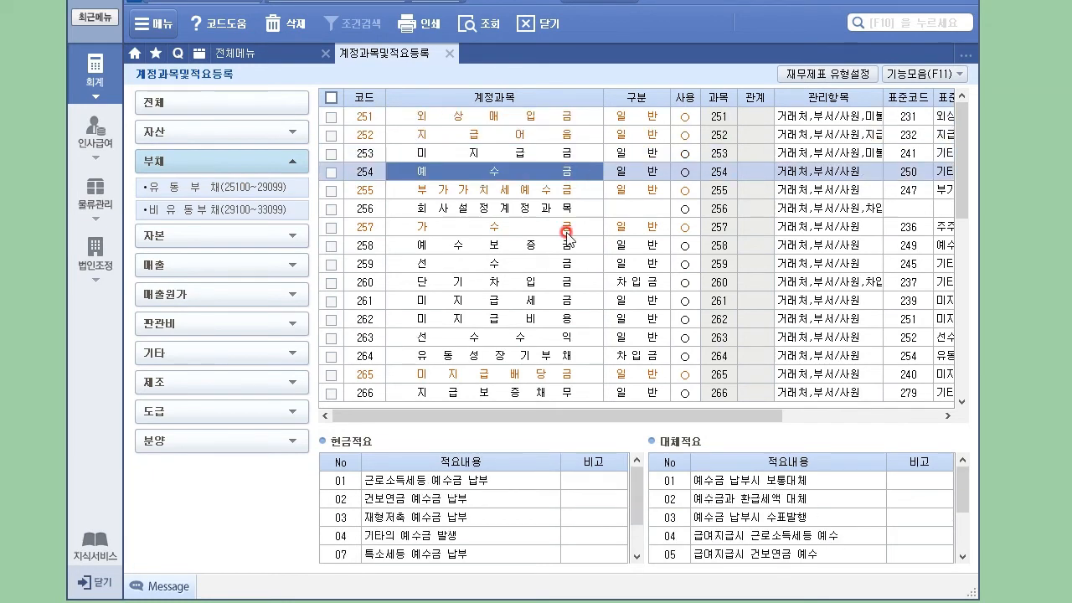
{"action": "left_click", "coordinate": [270, 209]}
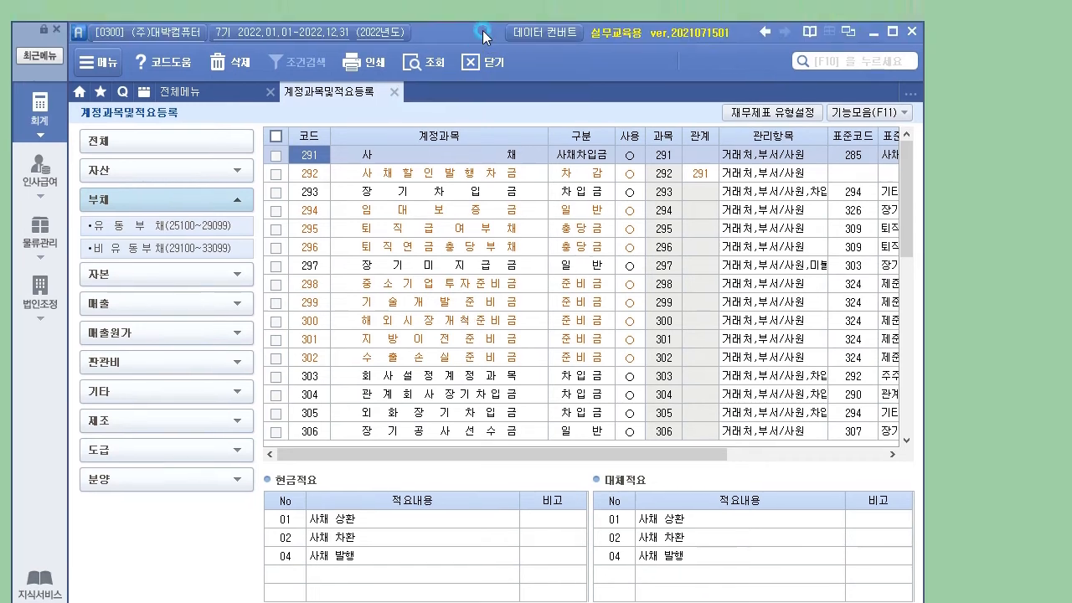
- Expand the 자본, 매출, 매출원가 and 판관비 categories in turn and list the 판매/관리비 accounts
{"action": "left_click_drag", "start_coordinate": [482, 31], "coordinate": [500, 5]}
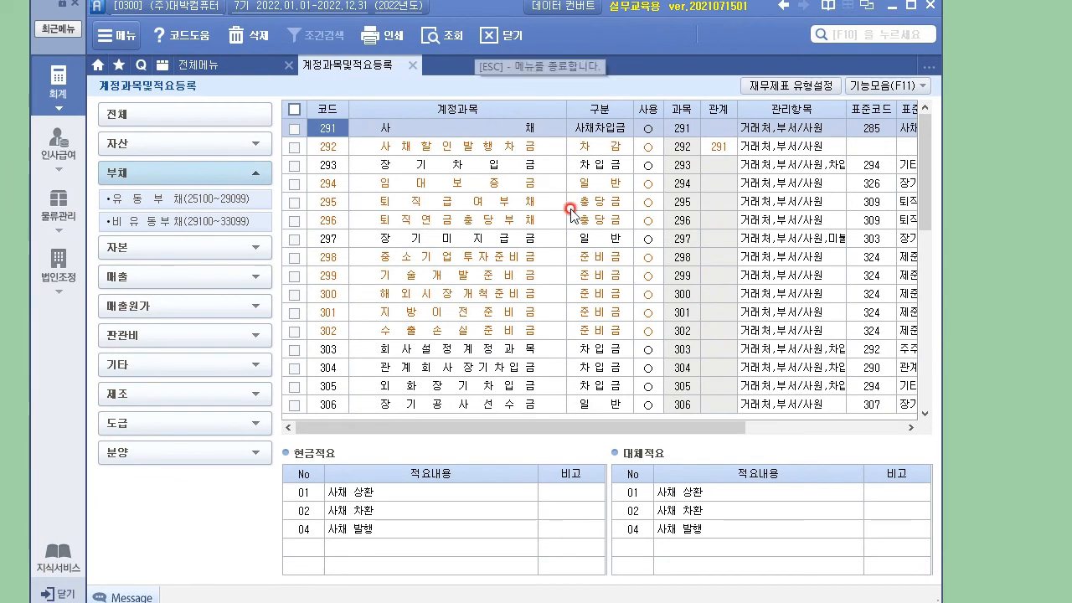
{"action": "left_click", "coordinate": [256, 248]}
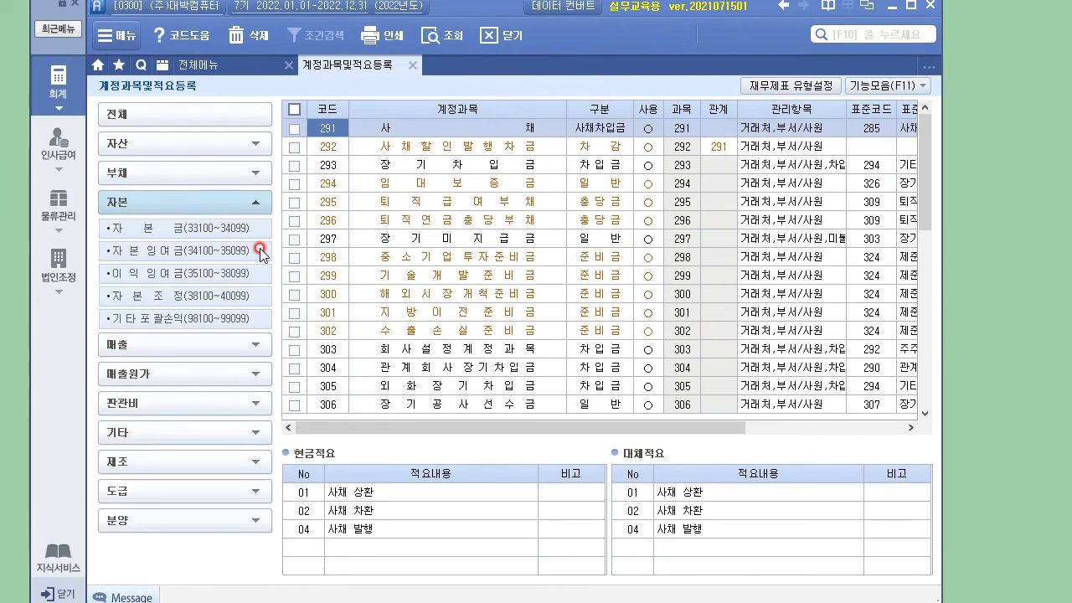
{"action": "left_click", "coordinate": [259, 348]}
{"action": "left_click", "coordinate": [210, 291]}
{"action": "left_click", "coordinate": [256, 312]}
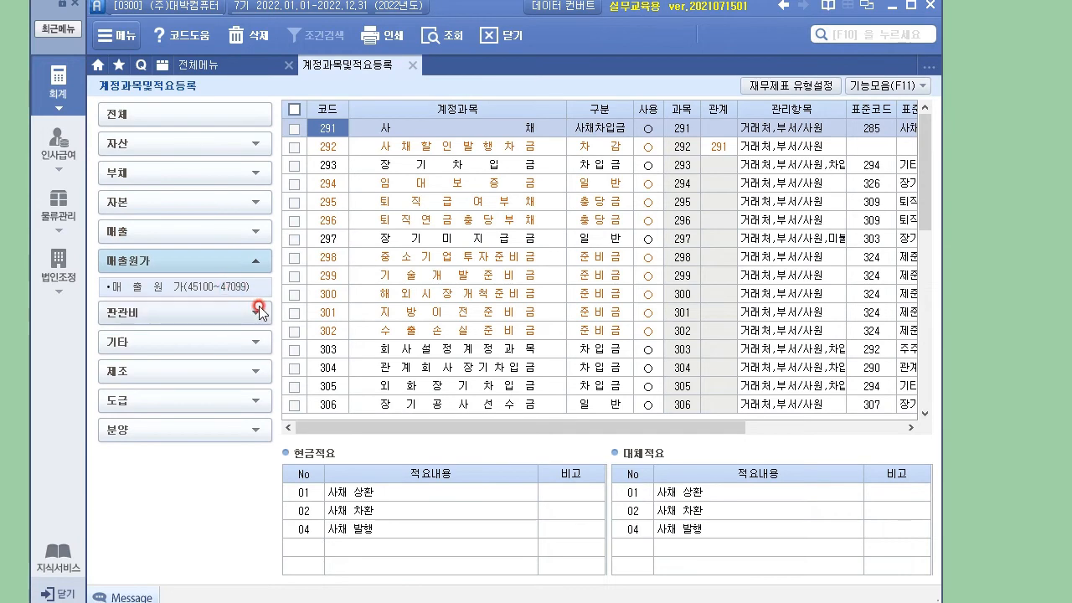
{"action": "left_click", "coordinate": [257, 319]}
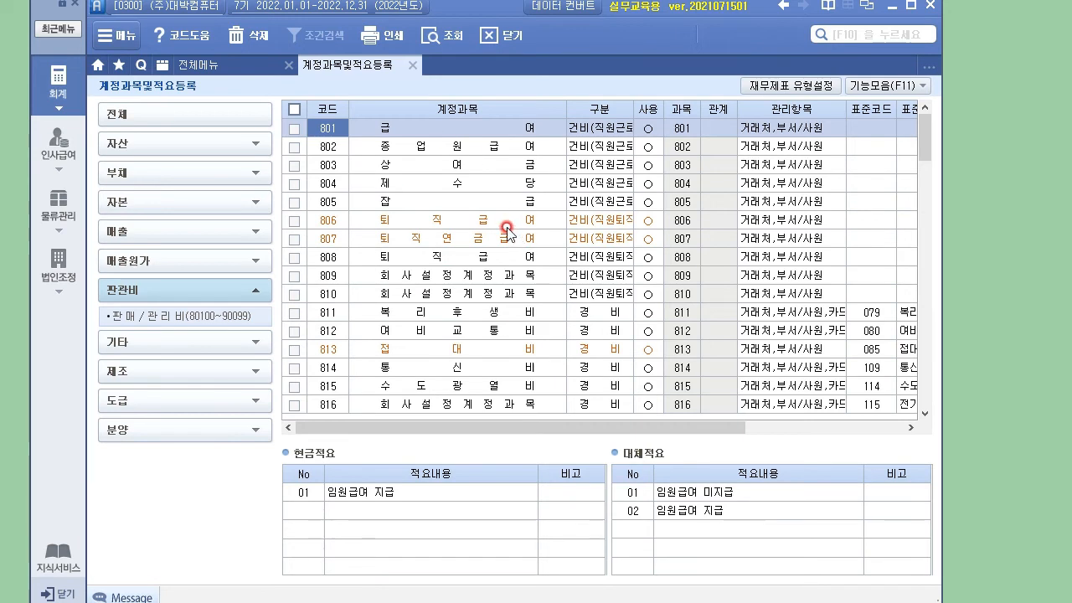
- Examine the descriptions registered for the expense accounts 종업원급여 (802), 상여금 (803), 퇴직급여 (808) and 복리후생비 (811)
{"action": "left_click", "coordinate": [461, 149]}
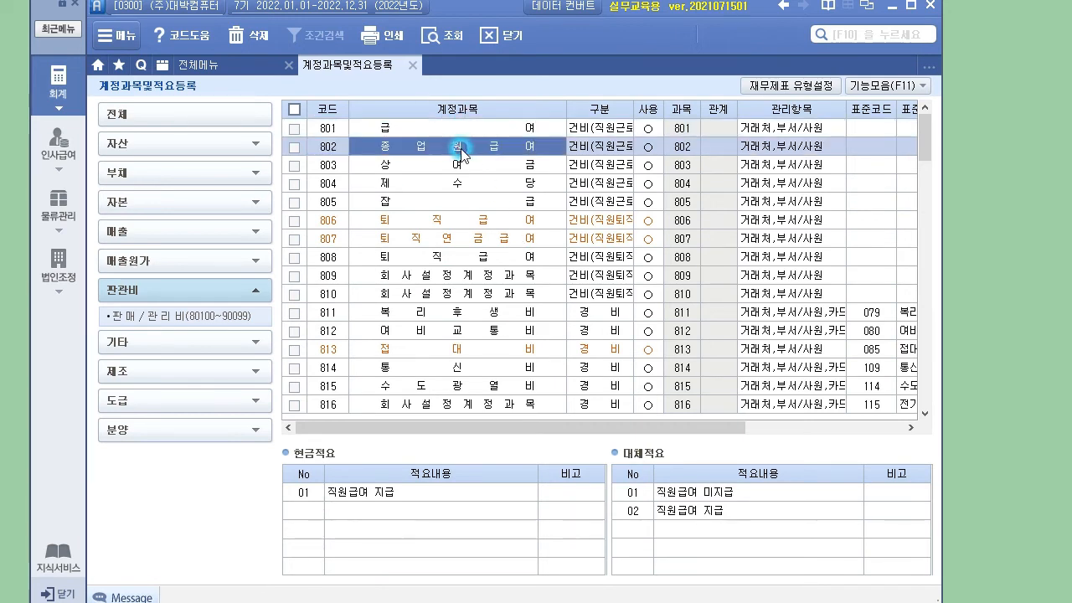
{"action": "left_click", "coordinate": [470, 165]}
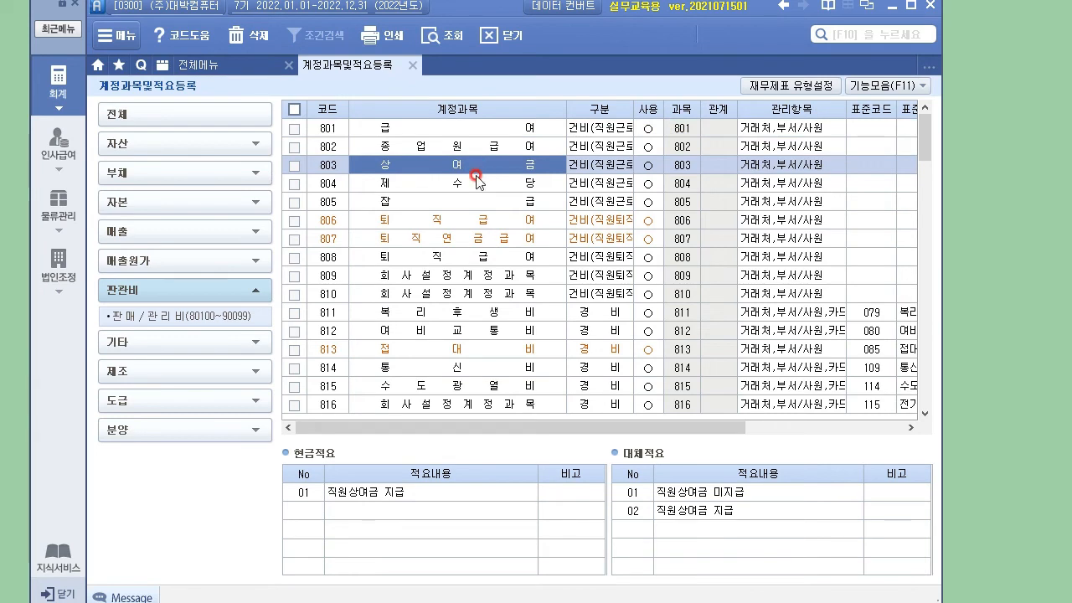
{"action": "left_click", "coordinate": [502, 260]}
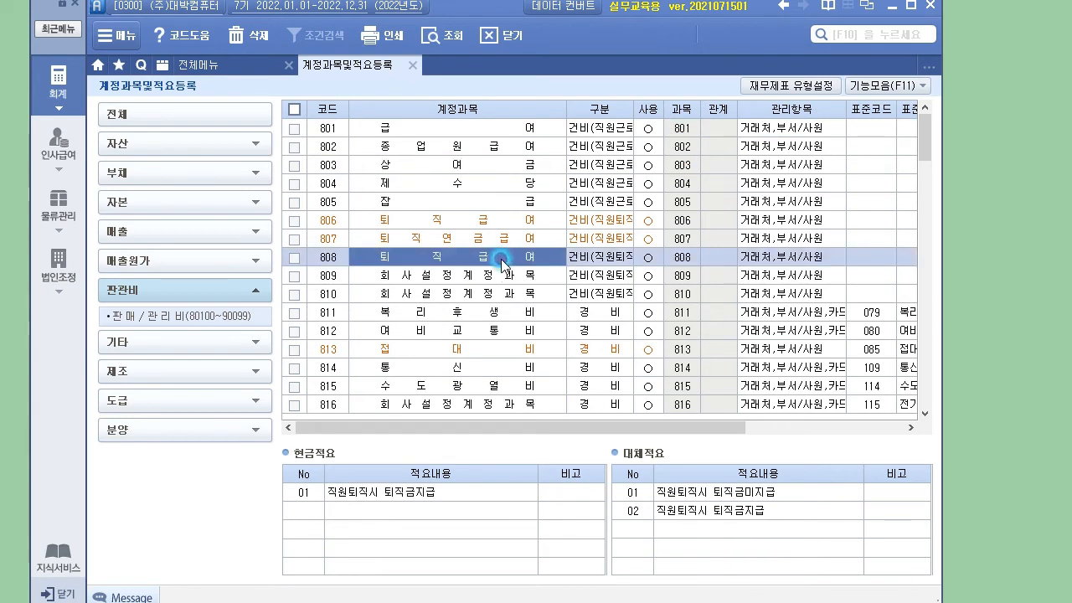
{"action": "left_click", "coordinate": [461, 314]}
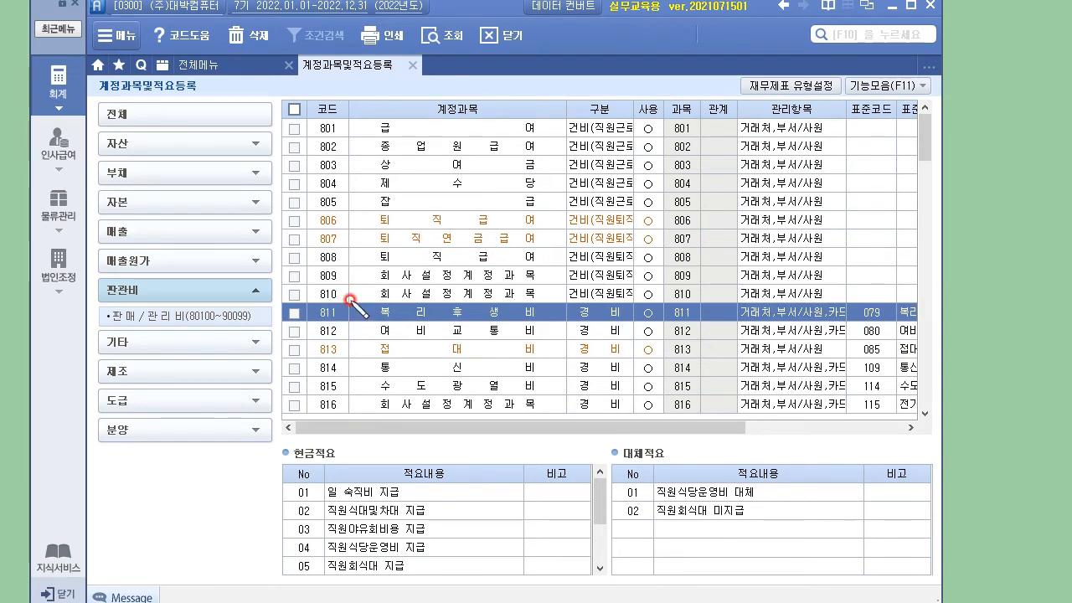
- Examine the 현금적요 and 대체적요 lists belonging to the 복리후생비 account (811)
{"action": "mouse_move", "coordinate": [350, 314]}
{"action": "left_mouse_down"}
{"action": "mouse_move", "coordinate": [373, 304]}
{"action": "mouse_move", "coordinate": [379, 445]}
{"action": "mouse_move", "coordinate": [322, 434]}
{"action": "left_mouse_up"}
{"action": "mouse_move", "coordinate": [643, 459]}
{"action": "left_mouse_down"}
{"action": "mouse_move", "coordinate": [670, 463]}
{"action": "mouse_move", "coordinate": [673, 438]}
{"action": "left_mouse_up"}
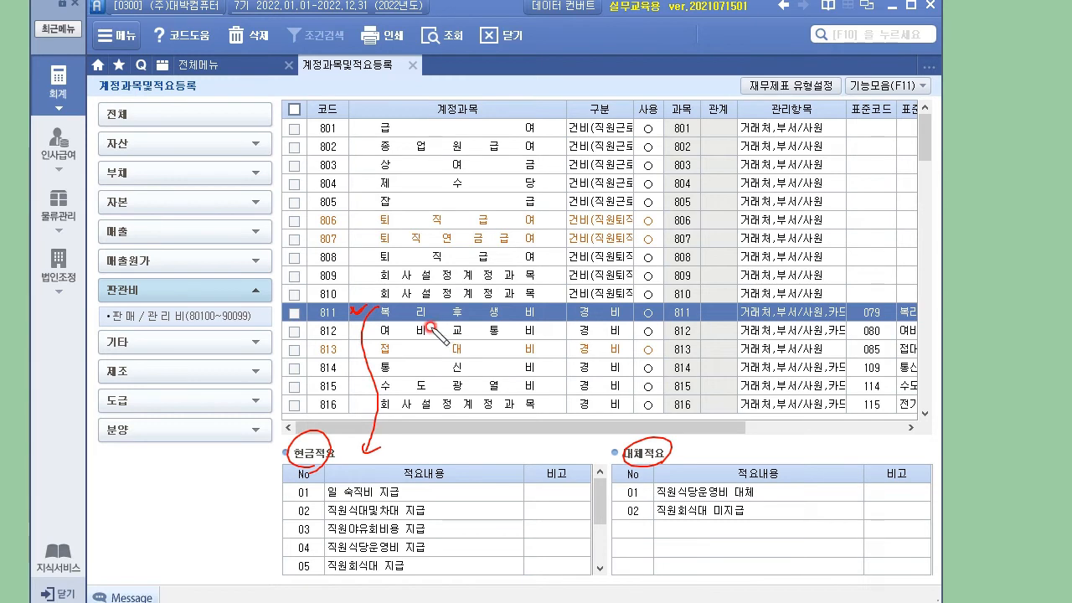
{"action": "left_click_drag", "start_coordinate": [368, 317], "coordinate": [560, 319]}
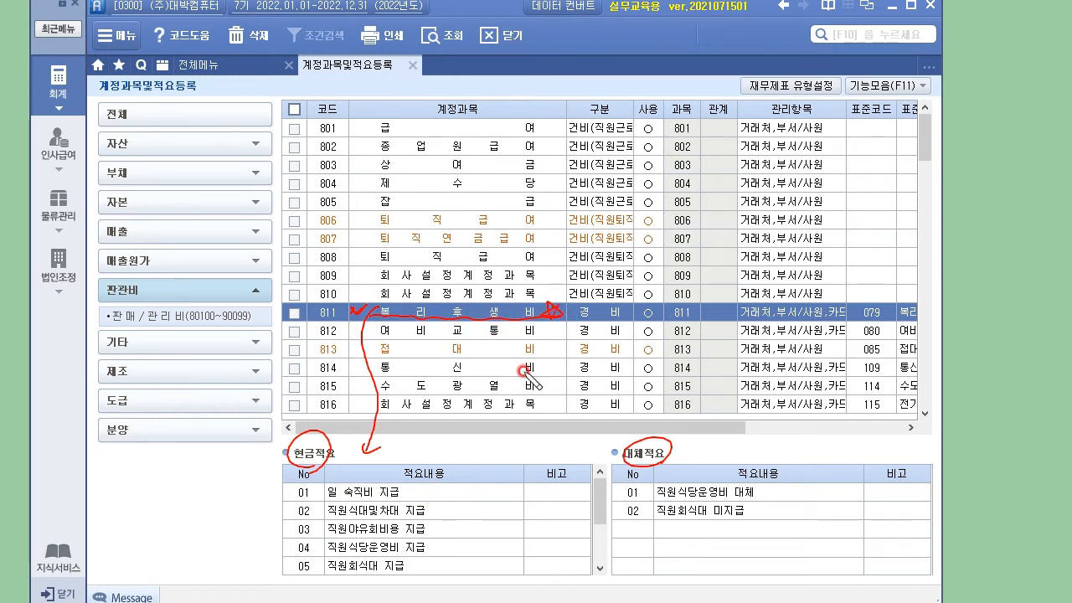
{"action": "left_click_drag", "start_coordinate": [448, 445], "coordinate": [466, 484]}
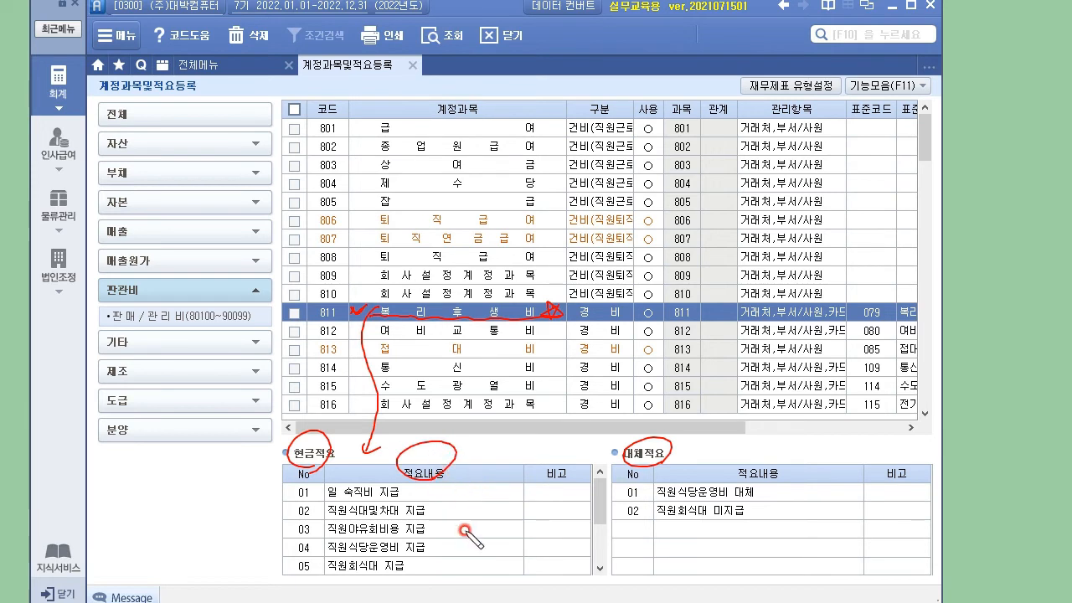
- Go through the individual 현금적요 entries of 복리후생비, including 회사부담의료보험료 지급 (06)
{"action": "left_click", "coordinate": [410, 488]}
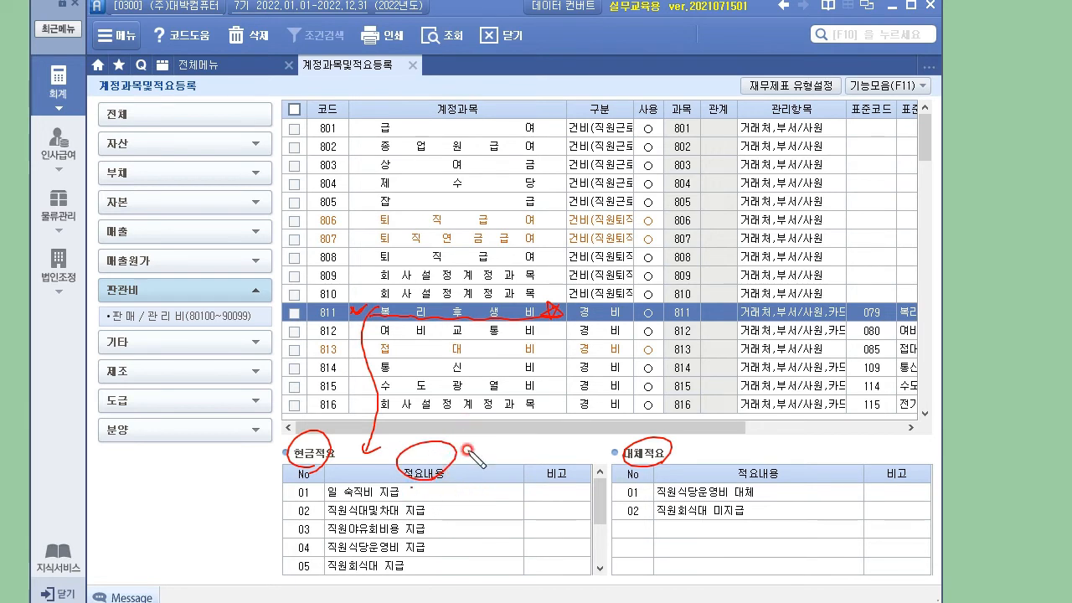
{"action": "left_click", "coordinate": [448, 510]}
{"action": "left_click", "coordinate": [441, 530]}
{"action": "left_click", "coordinate": [443, 546]}
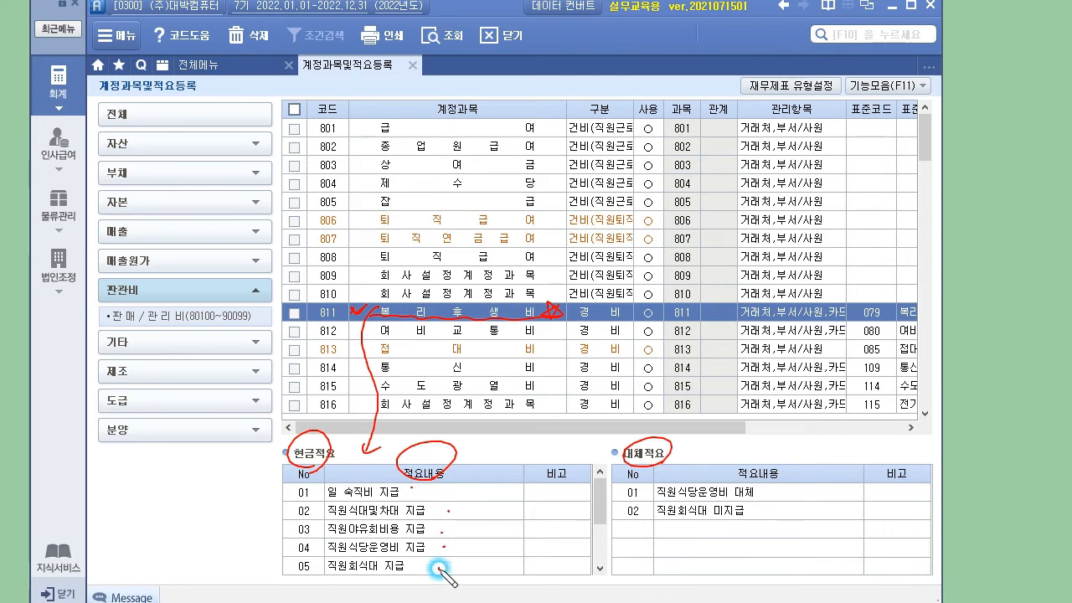
{"action": "left_click", "coordinate": [438, 567]}
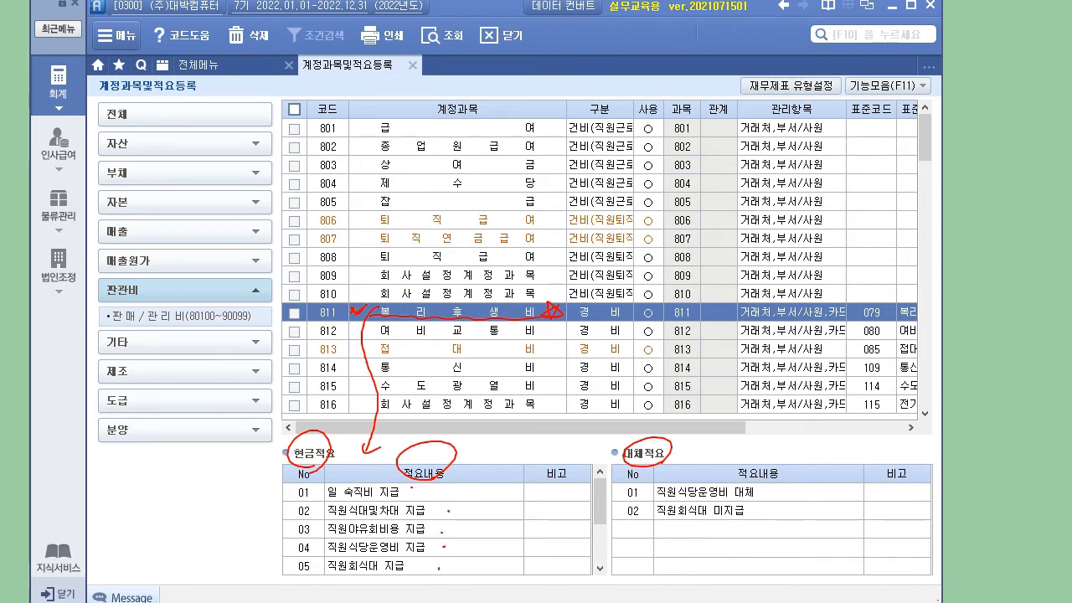
{"action": "scroll", "coordinate": [600, 507], "scroll_direction": "down", "scroll_amount": 3}
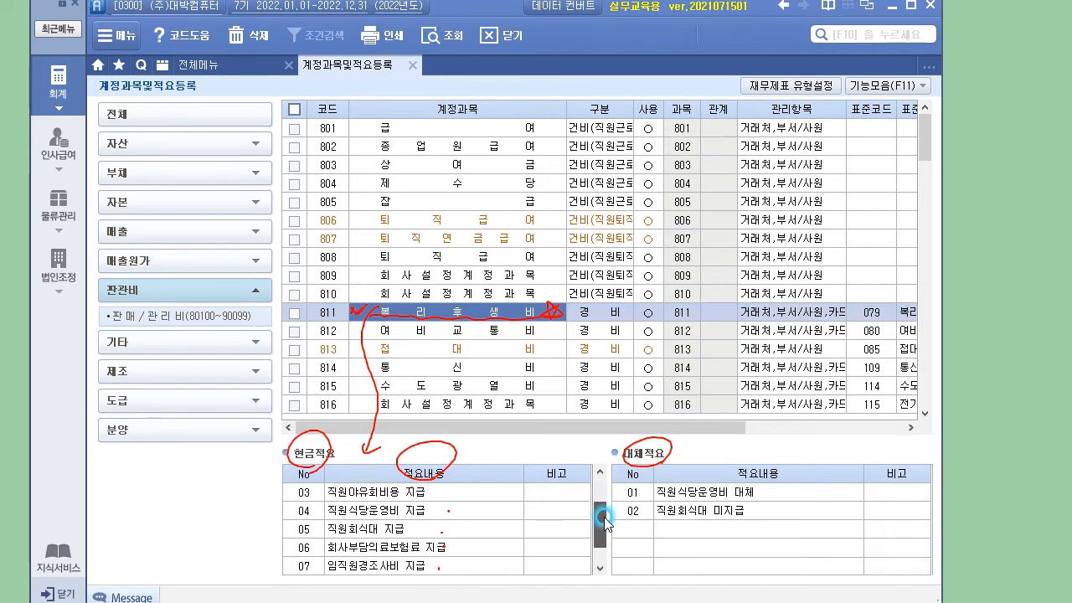
{"action": "left_click", "coordinate": [400, 528]}
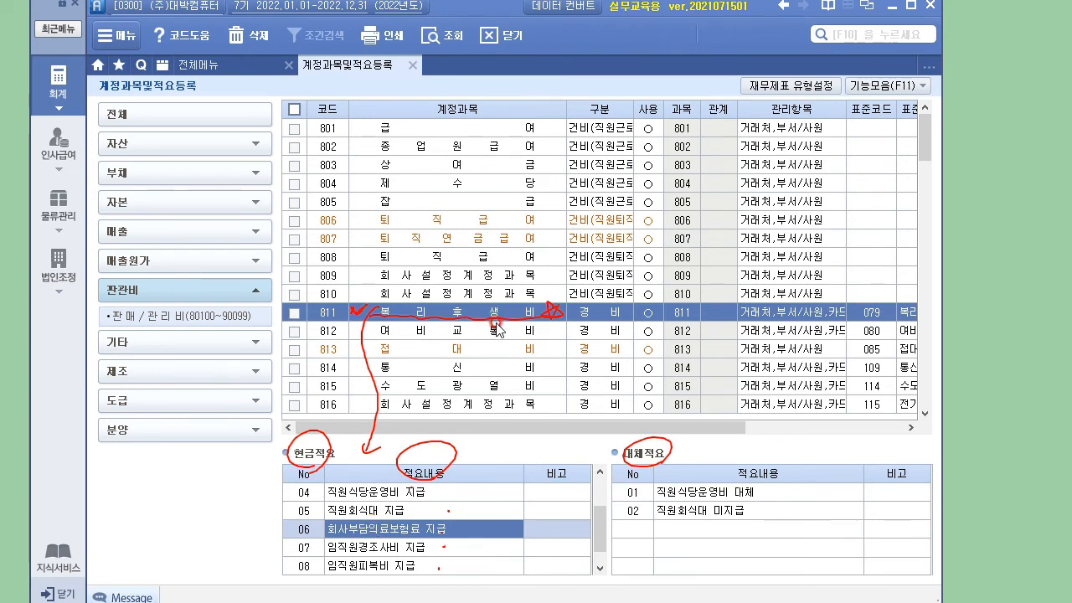
{"action": "key", "text": "Escape"}
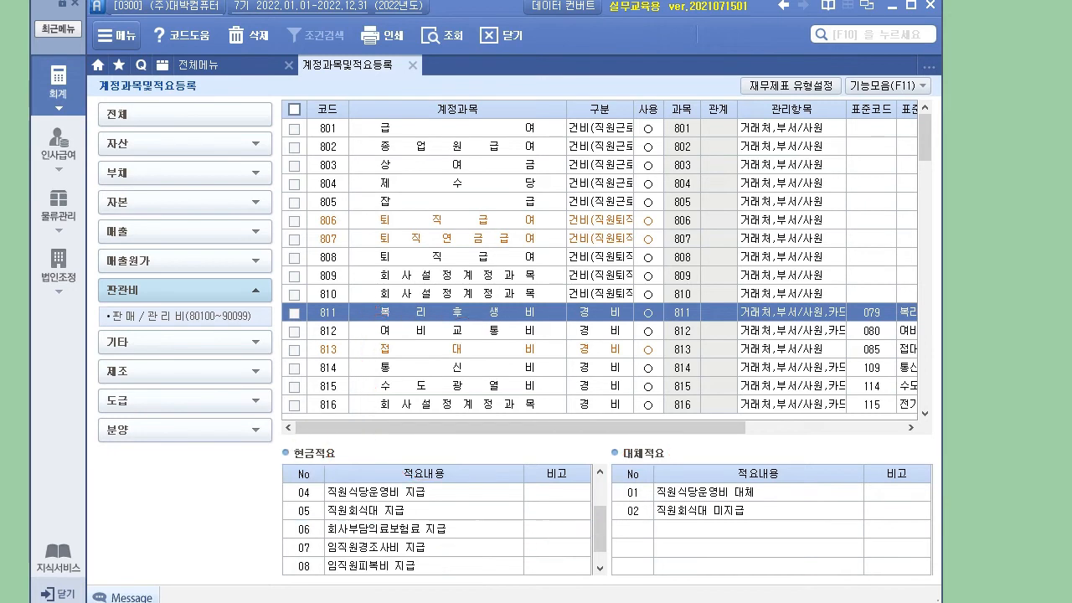
- Examine the descriptions registered for 여비교통비 (812), 접대비 (813) and 통신비 (814)
{"action": "left_click", "coordinate": [439, 337]}
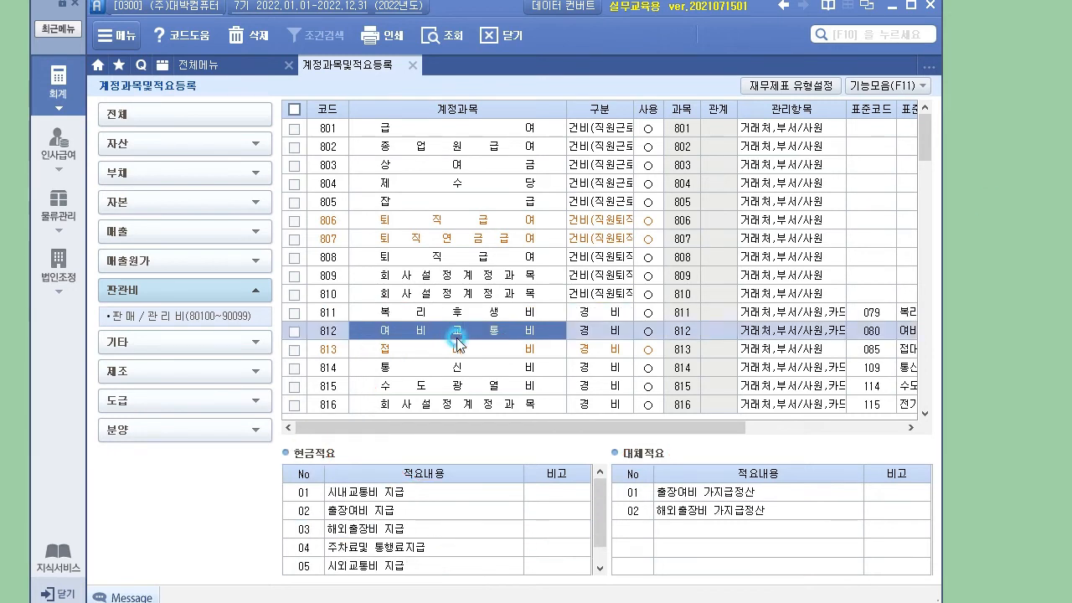
{"action": "left_click", "coordinate": [390, 547]}
{"action": "left_click", "coordinate": [452, 337]}
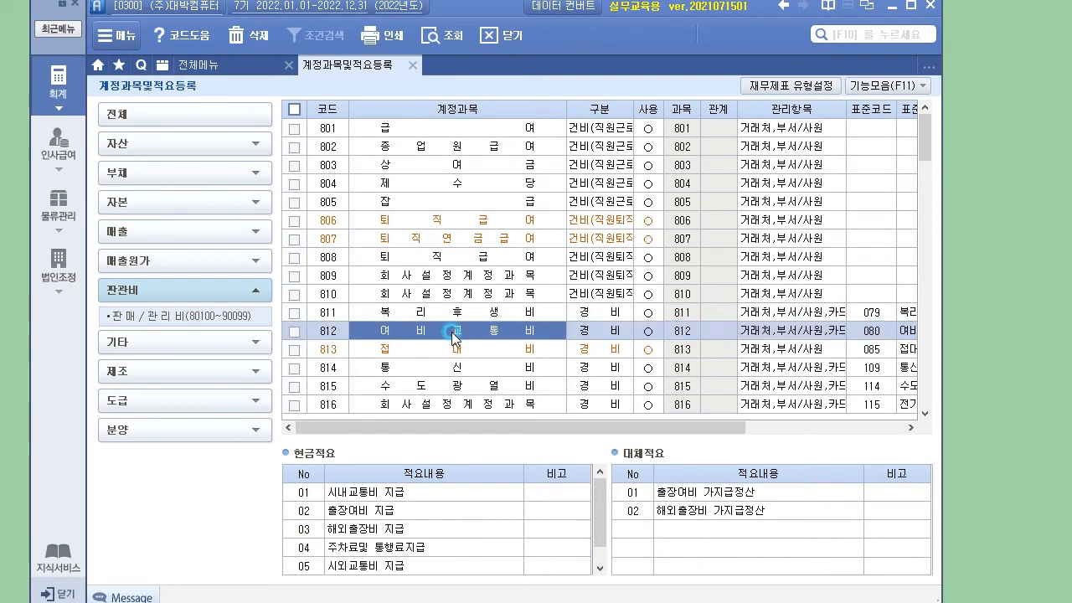
{"action": "left_click", "coordinate": [390, 494]}
{"action": "left_click", "coordinate": [408, 552]}
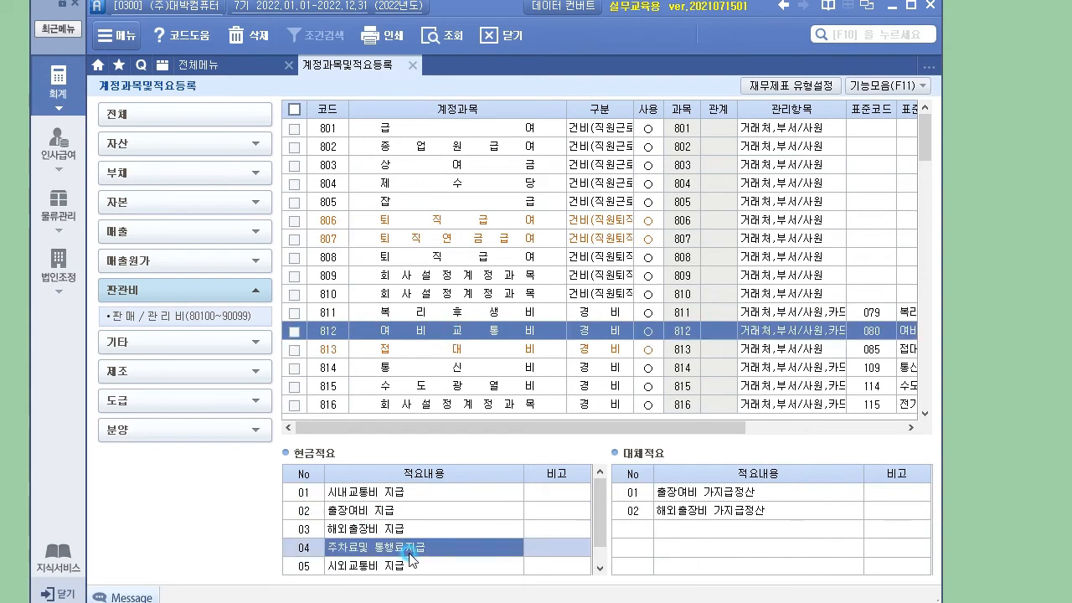
{"action": "left_click", "coordinate": [453, 350]}
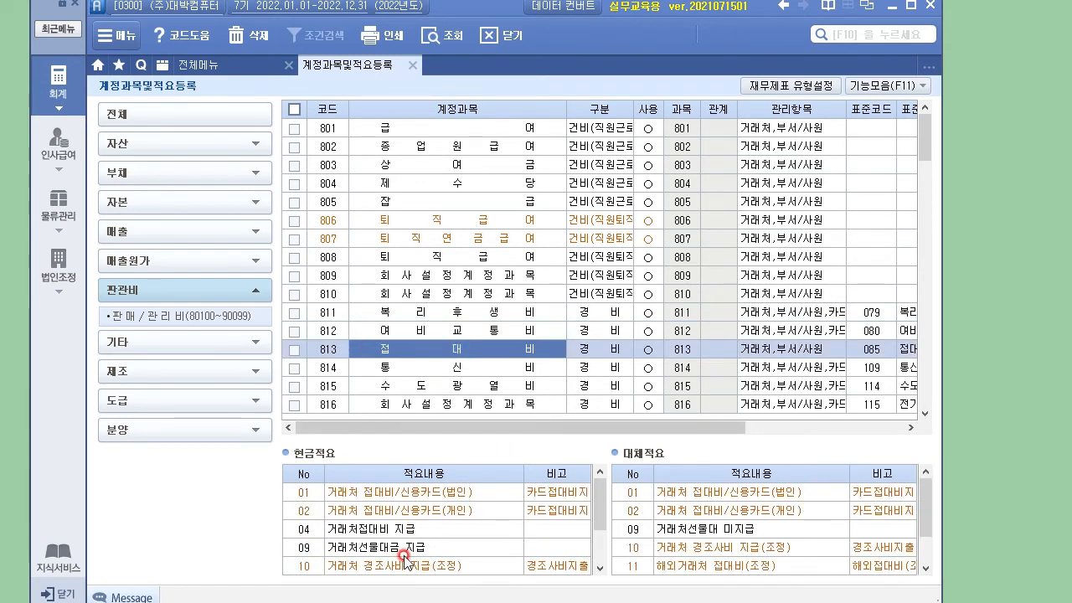
{"action": "left_click", "coordinate": [449, 368]}
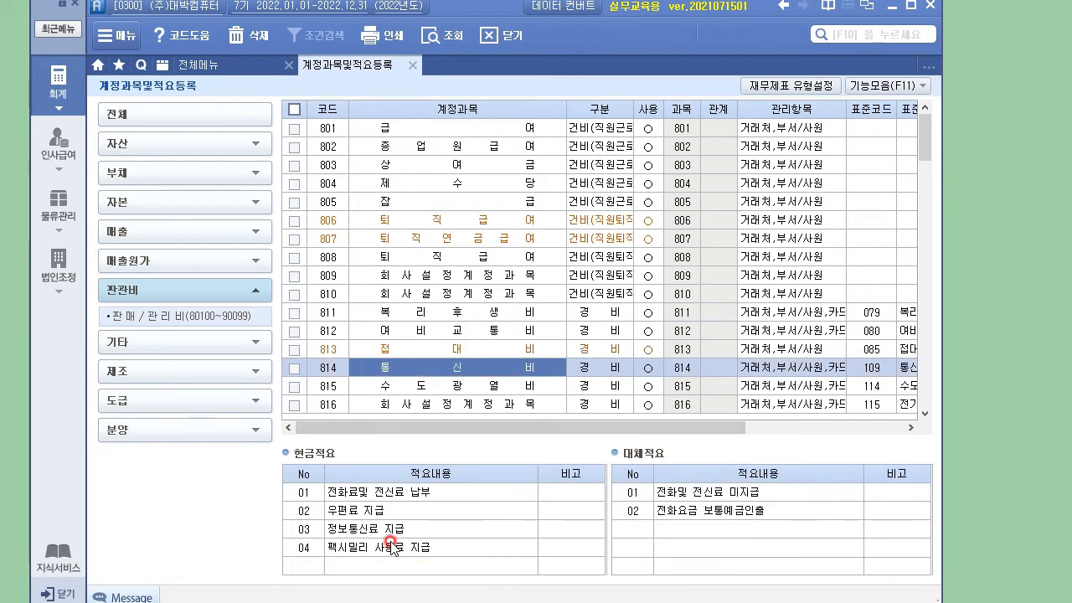
- Review the four 현금적요 entries of 수도광열비 (815), from 상하수도요금 납부 to 난방용 유류대 지급
{"action": "left_click", "coordinate": [503, 386]}
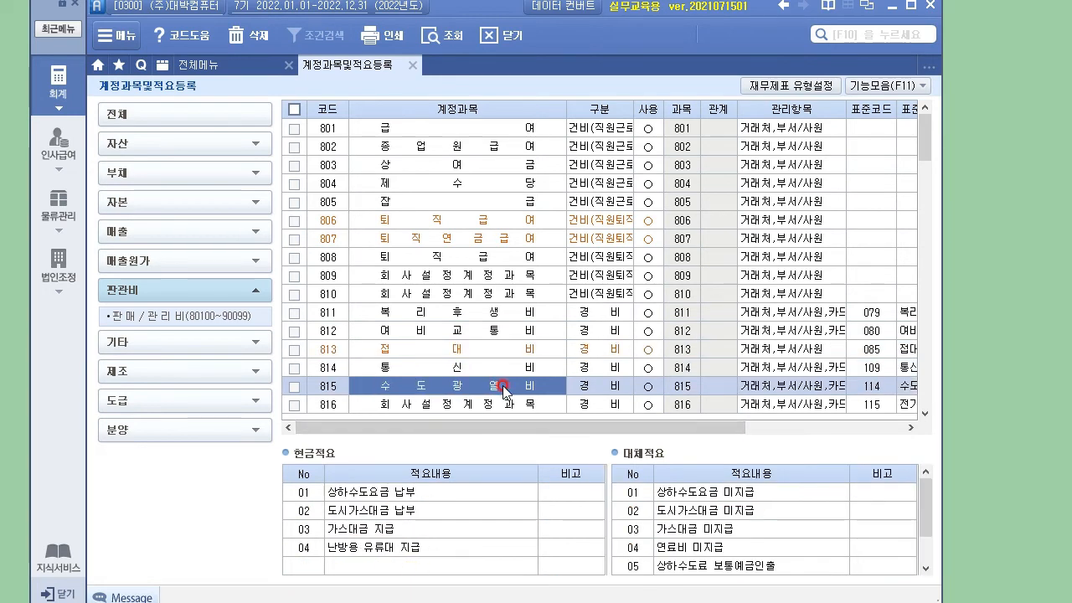
{"action": "left_click", "coordinate": [395, 495]}
{"action": "left_click", "coordinate": [394, 510]}
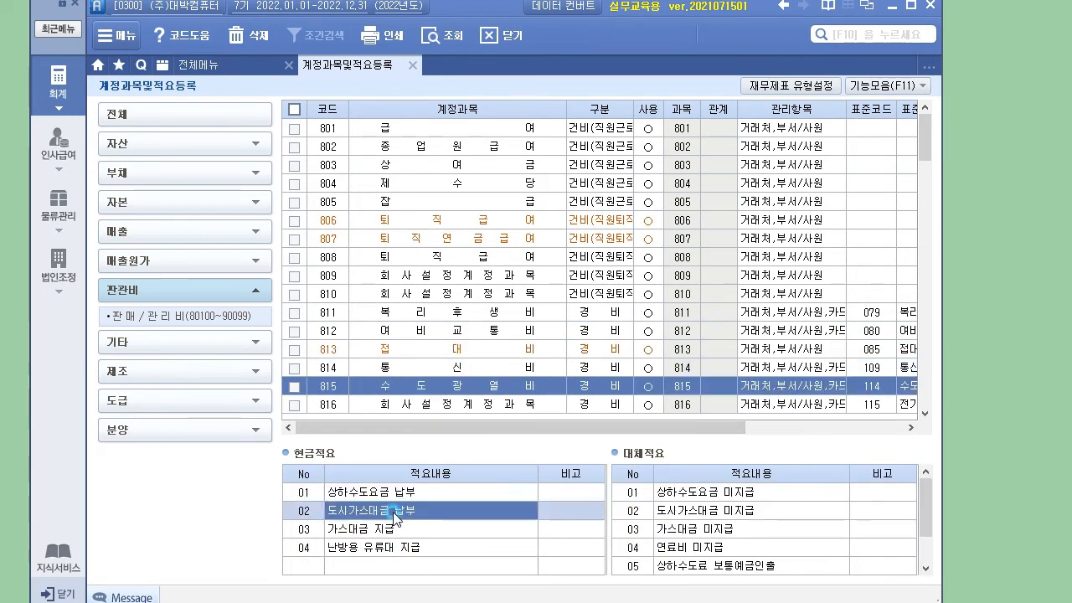
{"action": "left_click", "coordinate": [394, 529]}
{"action": "left_click", "coordinate": [393, 548]}
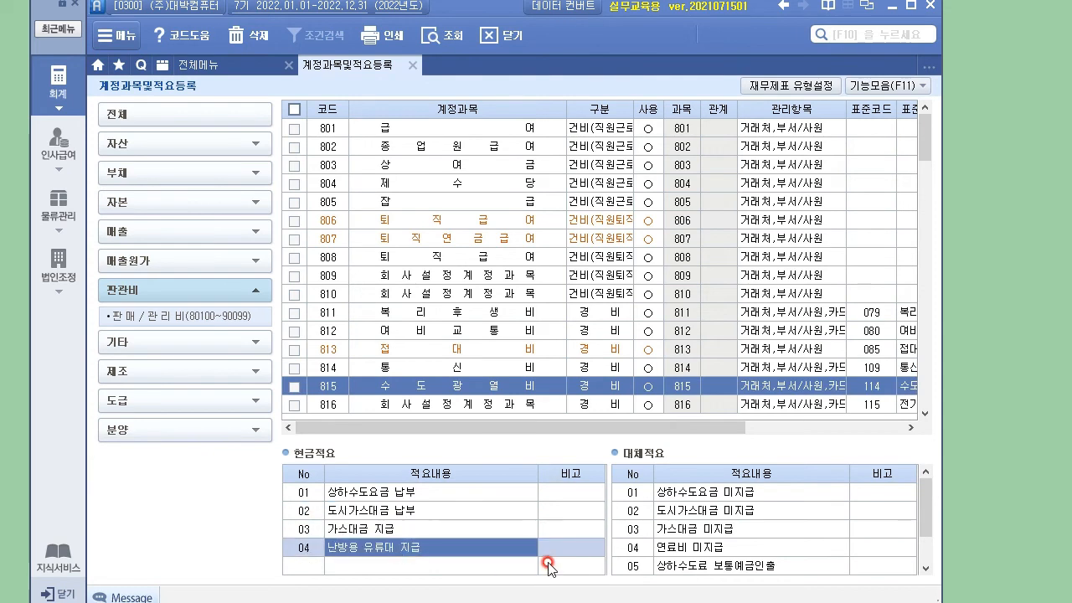
- Find 세금과공과 (817) in the 판매/관리비 list and review its first four 현금적요 entries
{"action": "left_click", "coordinate": [513, 331]}
{"action": "scroll", "coordinate": [512, 332], "scroll_direction": "down", "scroll_amount": 6}
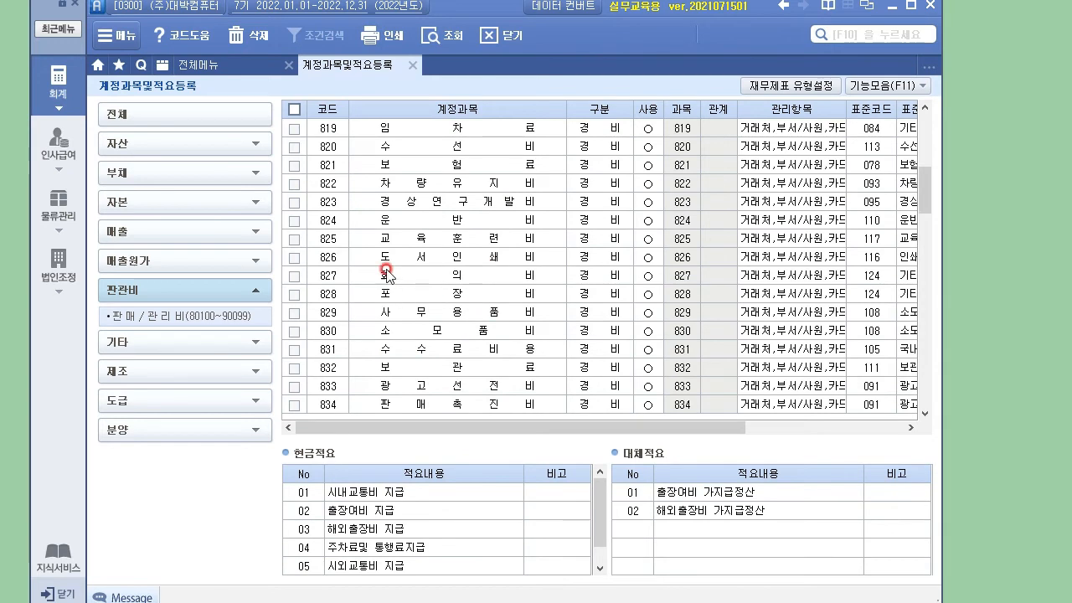
{"action": "scroll", "coordinate": [395, 241], "scroll_direction": "up", "scroll_amount": 3}
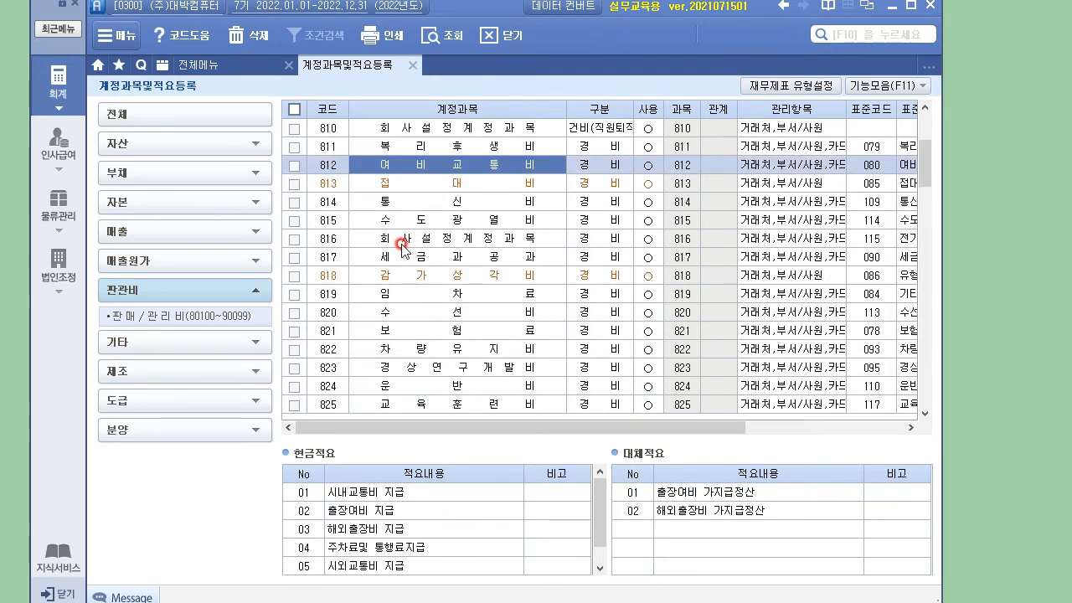
{"action": "left_click", "coordinate": [403, 250]}
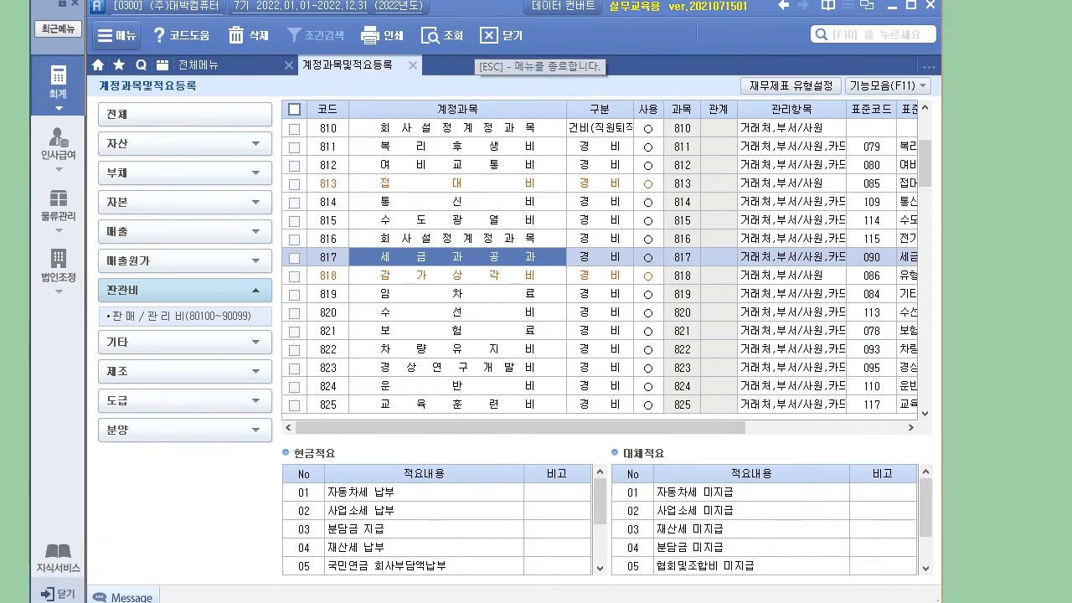
{"action": "double_click", "coordinate": [476, 4]}
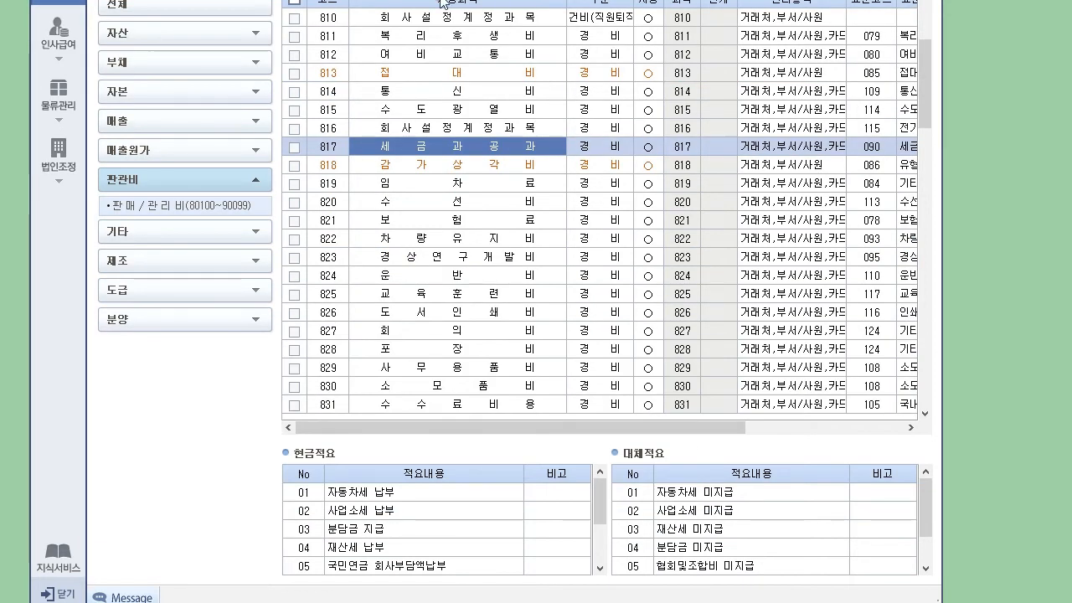
{"action": "double_click", "coordinate": [472, 2]}
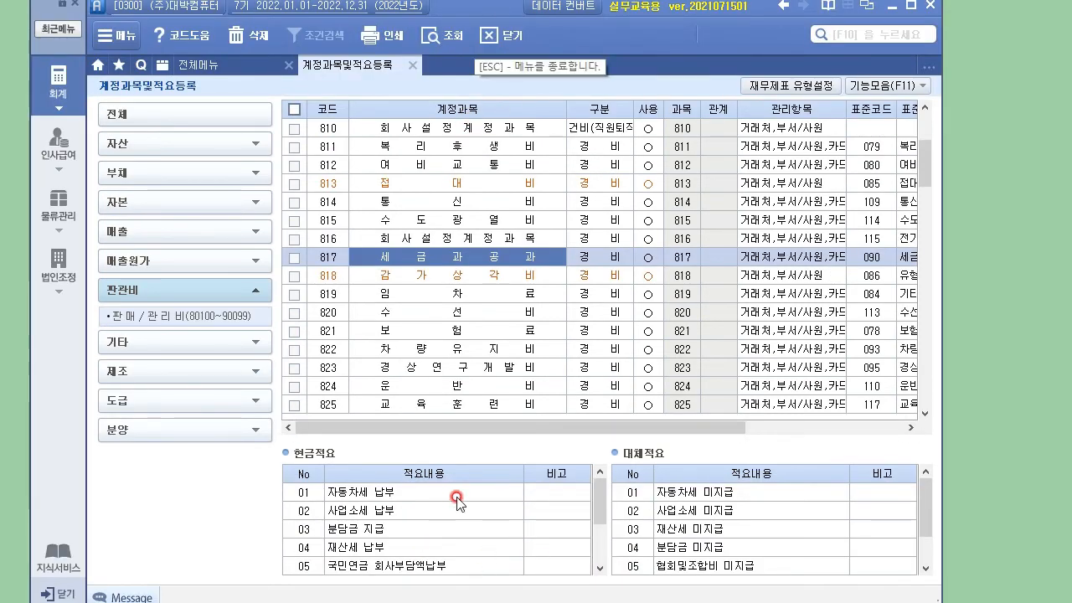
{"action": "left_click", "coordinate": [430, 503]}
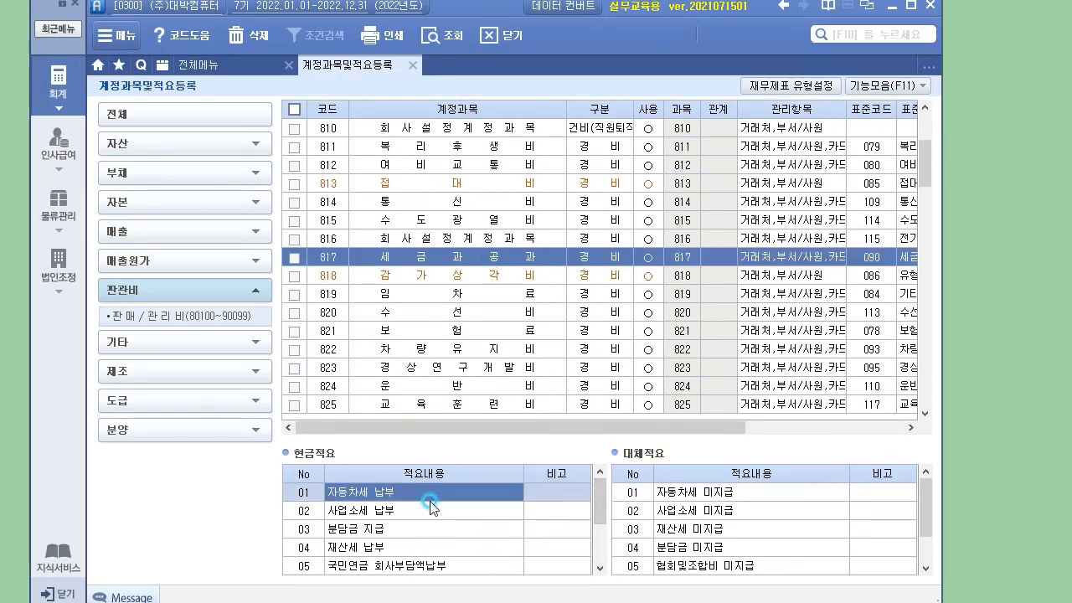
{"action": "left_click", "coordinate": [360, 513]}
{"action": "left_click", "coordinate": [357, 529]}
{"action": "left_click", "coordinate": [350, 547]}
- Review 세금과공과's 현금적요 entries 05 to 08, then select the 임차료 account (819)
{"action": "scroll", "coordinate": [356, 538], "scroll_direction": "down", "scroll_amount": 2}
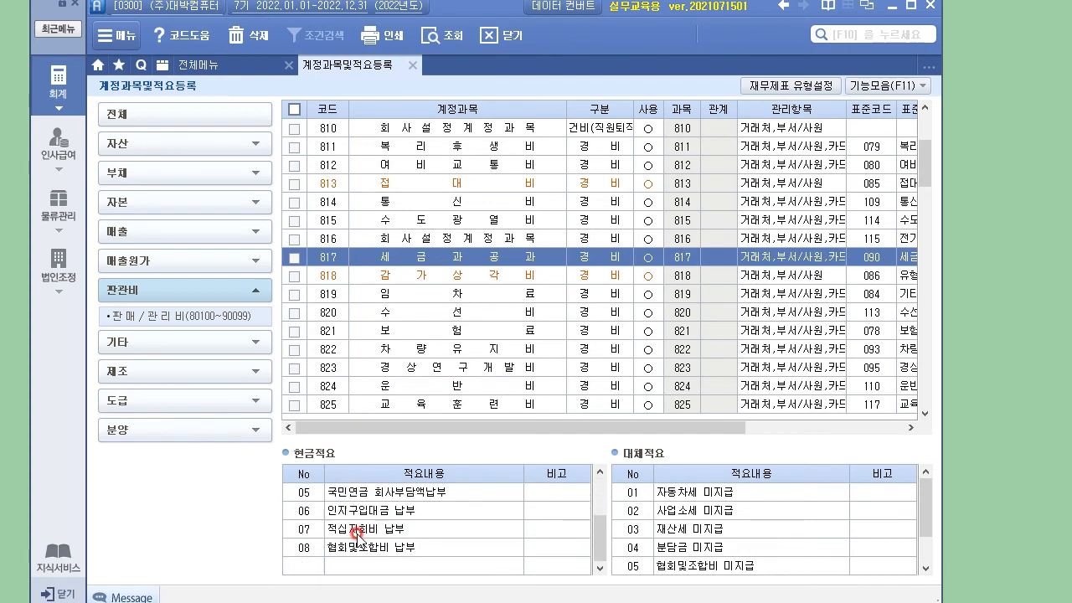
{"action": "left_click", "coordinate": [600, 472]}
{"action": "left_click", "coordinate": [414, 514]}
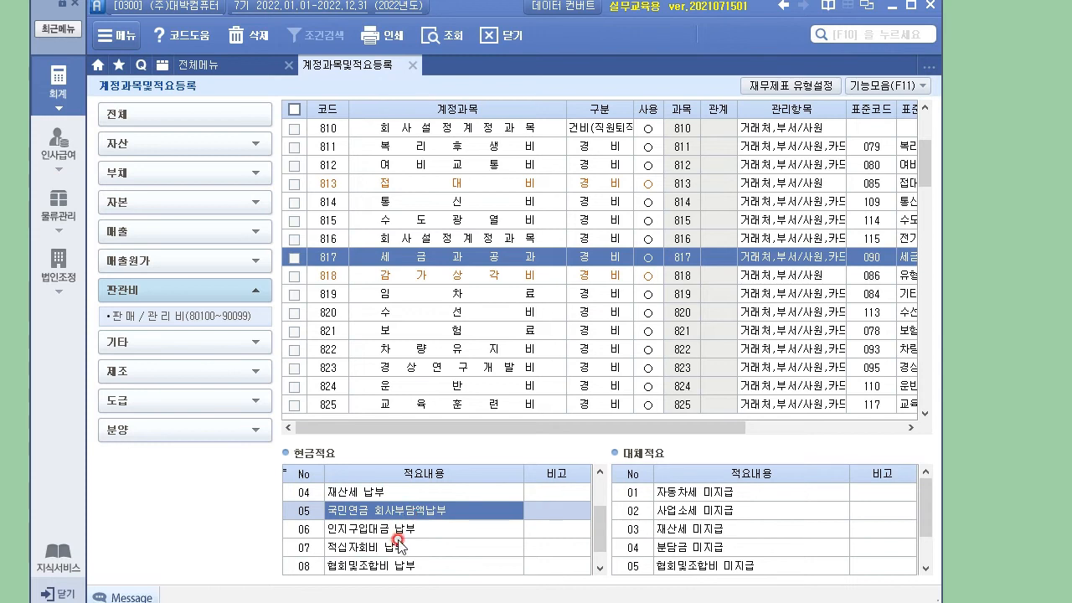
{"action": "left_click", "coordinate": [402, 530]}
{"action": "left_click", "coordinate": [381, 548]}
{"action": "left_click", "coordinate": [377, 567]}
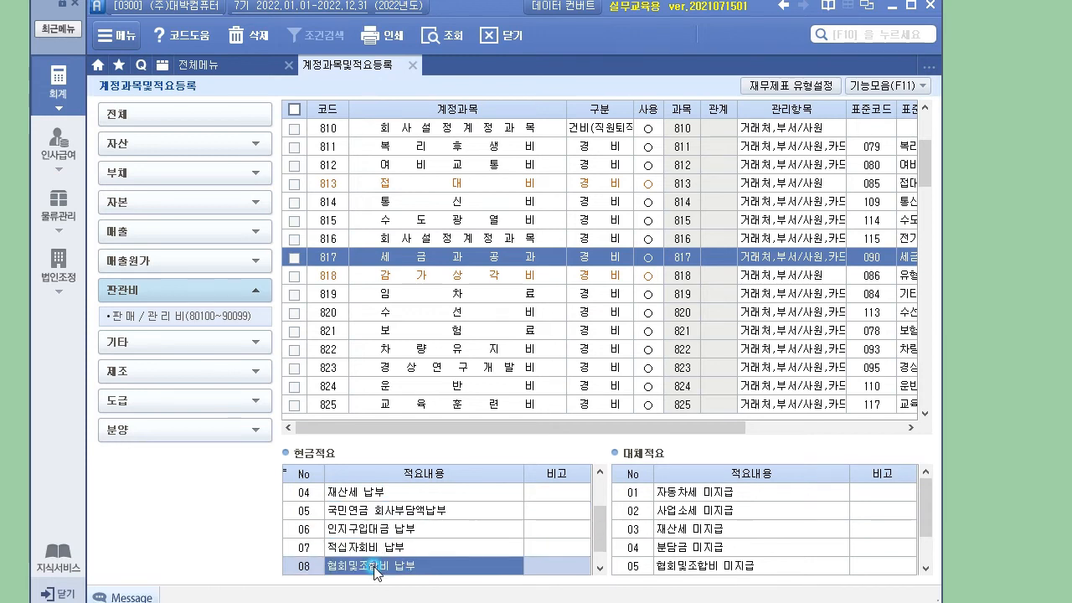
{"action": "left_click", "coordinate": [475, 289]}
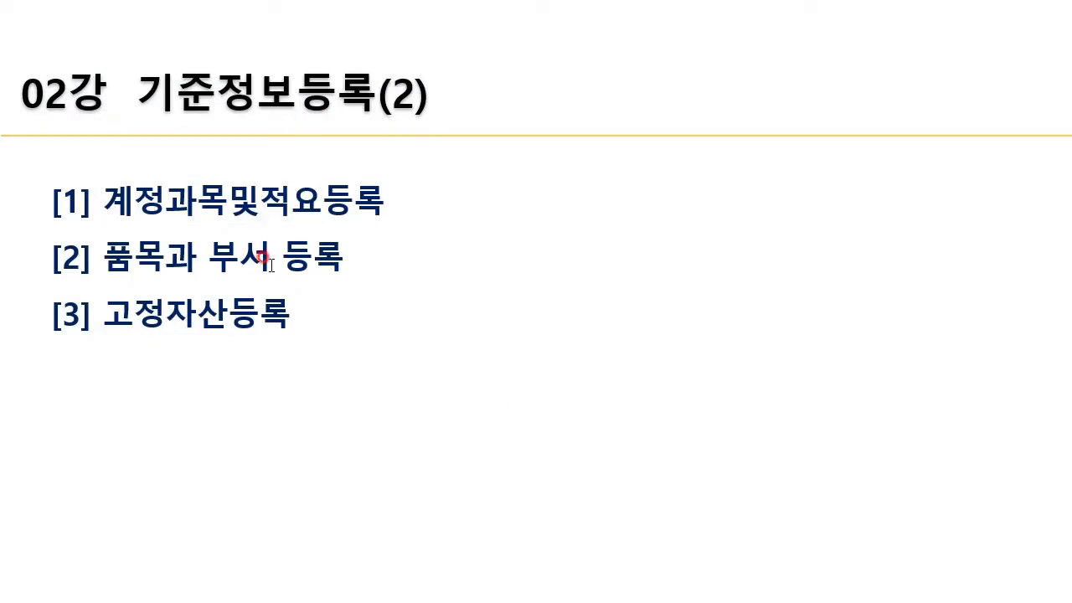
- Show the 계정과목및적요등록 exercise slide and place the accounting program's window just below its first task
{"action": "key", "text": "Right"}
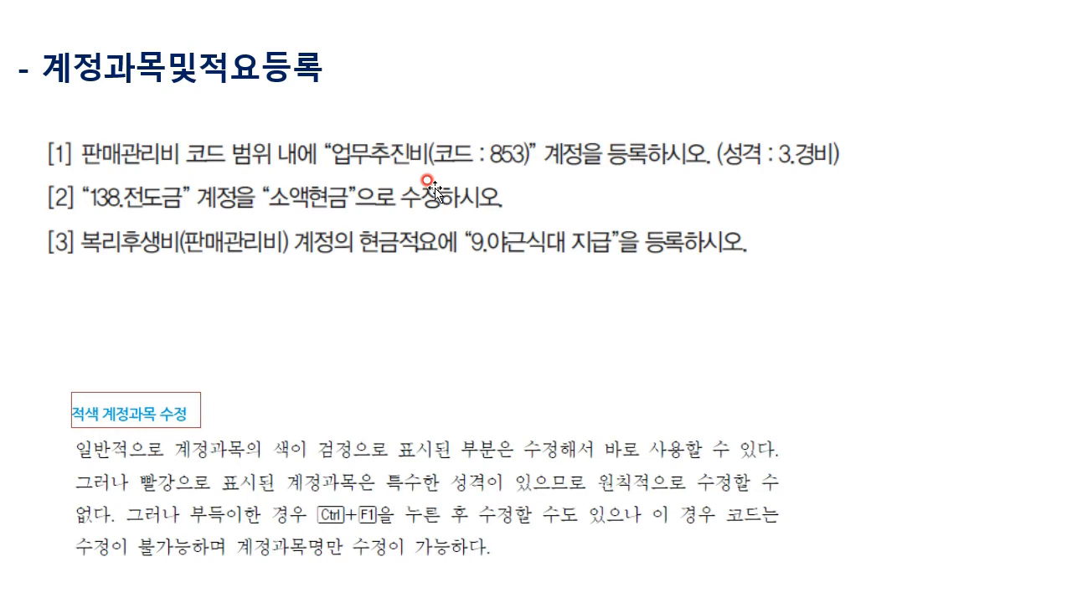
{"action": "key", "text": "alt+Tab"}
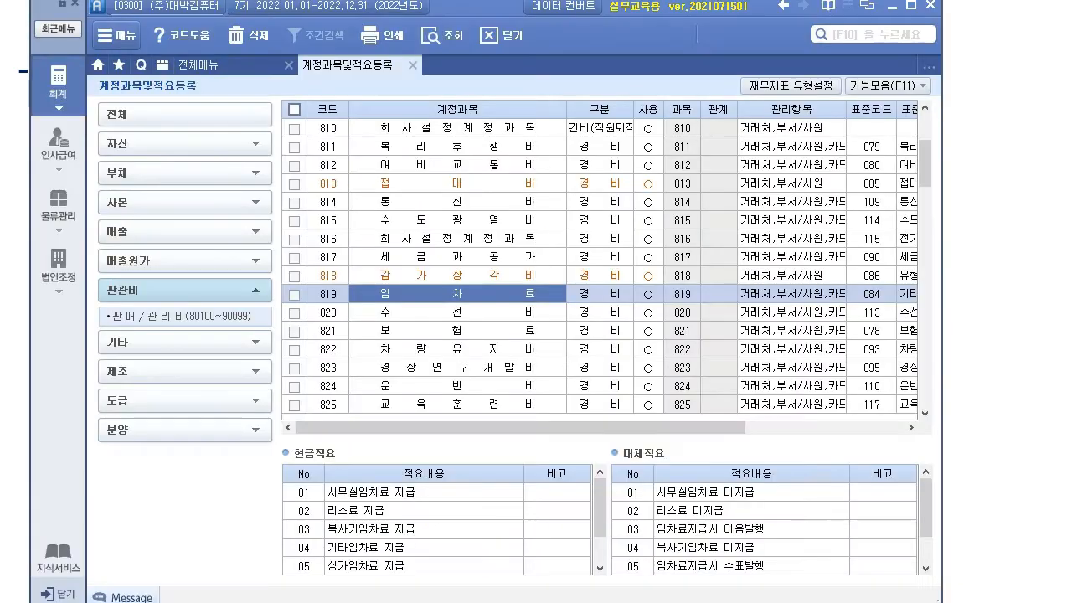
{"action": "left_click_drag", "start_coordinate": [487, 4], "coordinate": [461, 189]}
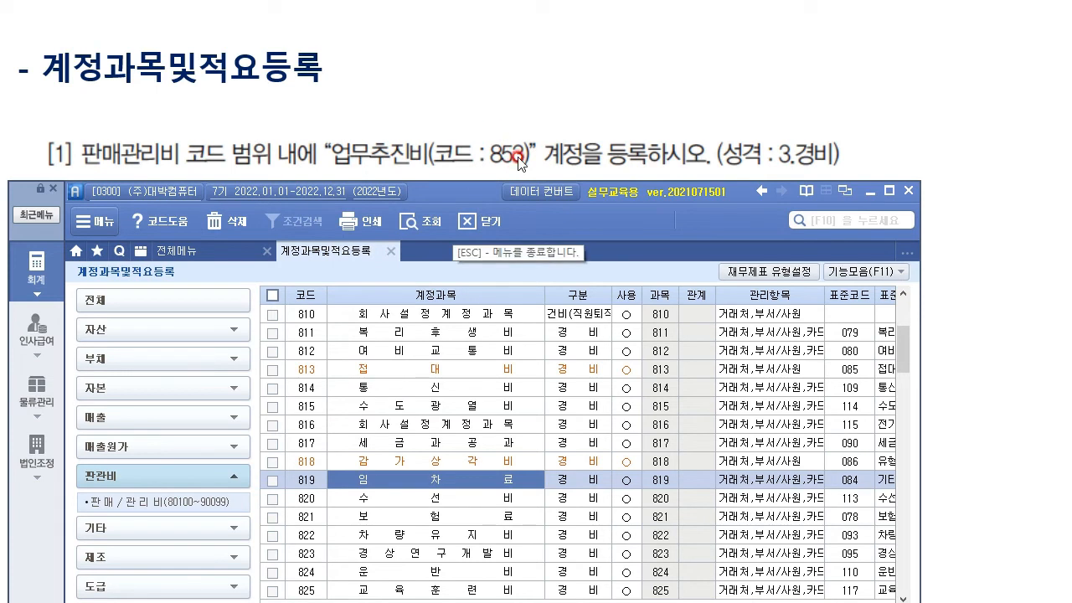
- Register code 853 in the 판매/관리비 list as 업무추진비 and set its 구분 to 경비
{"action": "left_click", "coordinate": [314, 498]}
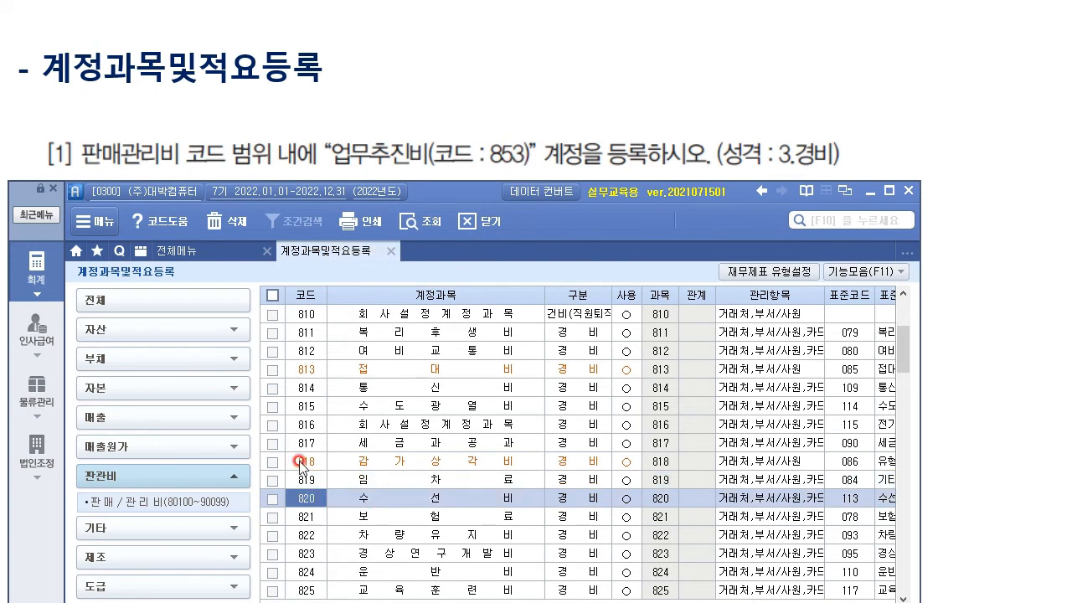
{"action": "type", "text": "853"}
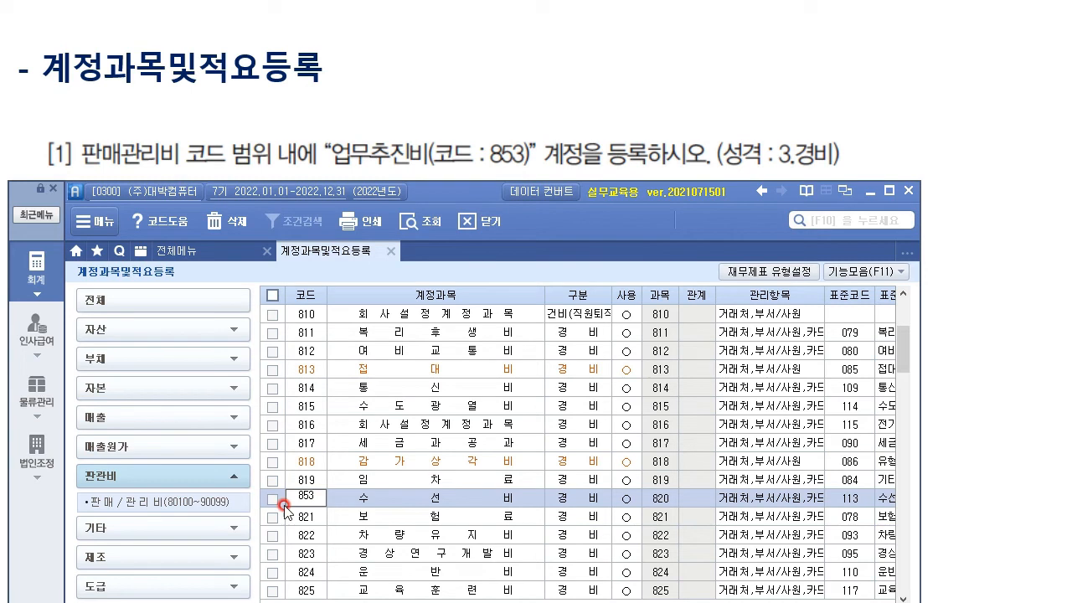
{"action": "key", "text": "Return"}
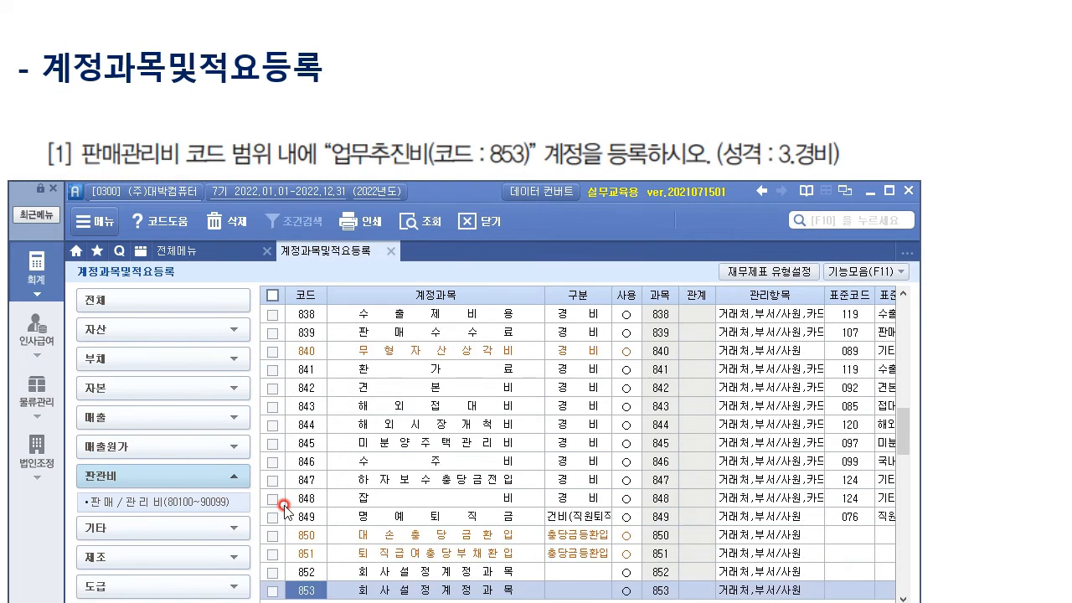
{"action": "scroll", "coordinate": [369, 481], "scroll_direction": "down", "scroll_amount": 3}
{"action": "left_click", "coordinate": [397, 426]}
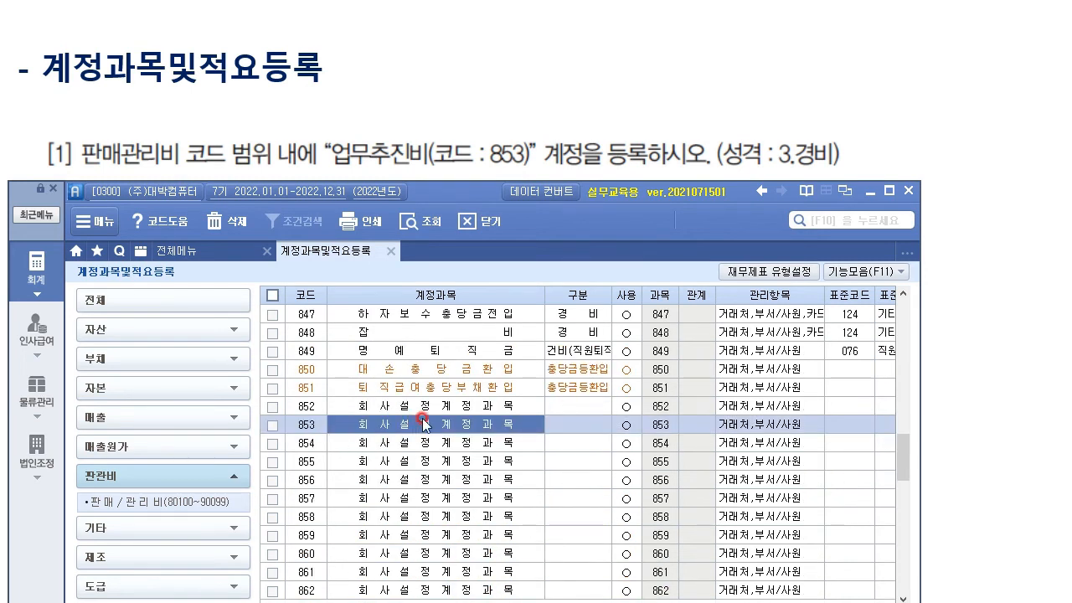
{"action": "type", "text": "업무추진비"}
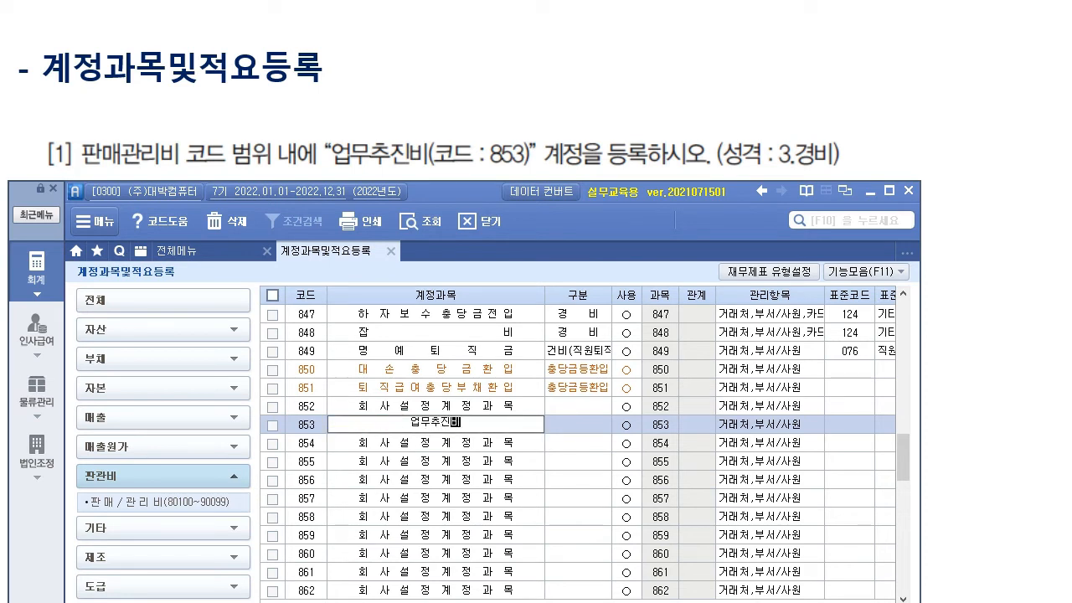
{"action": "left_click", "coordinate": [406, 428]}
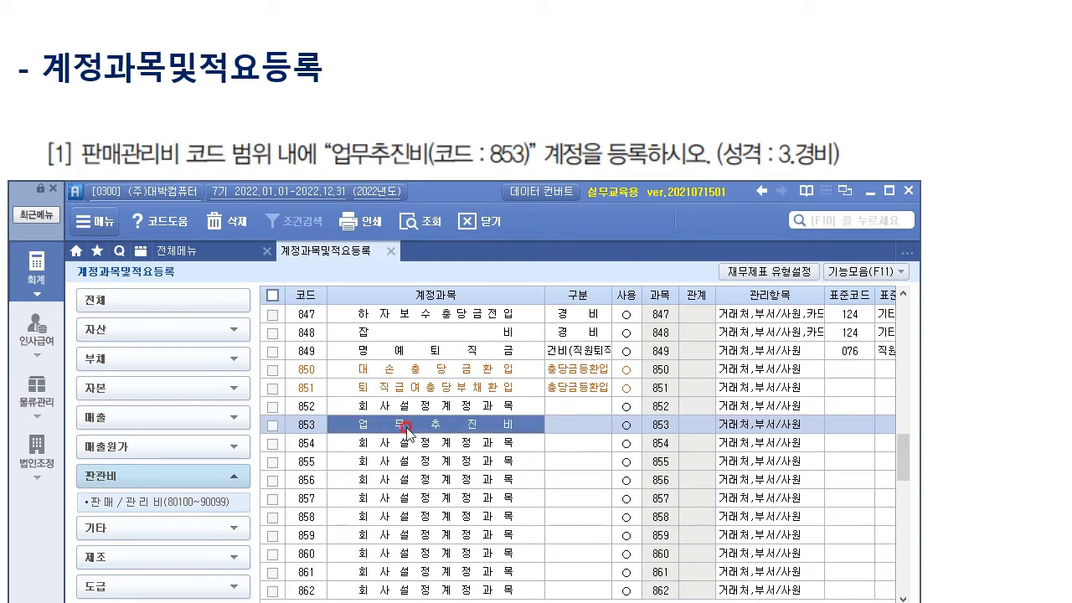
{"action": "left_click", "coordinate": [567, 430]}
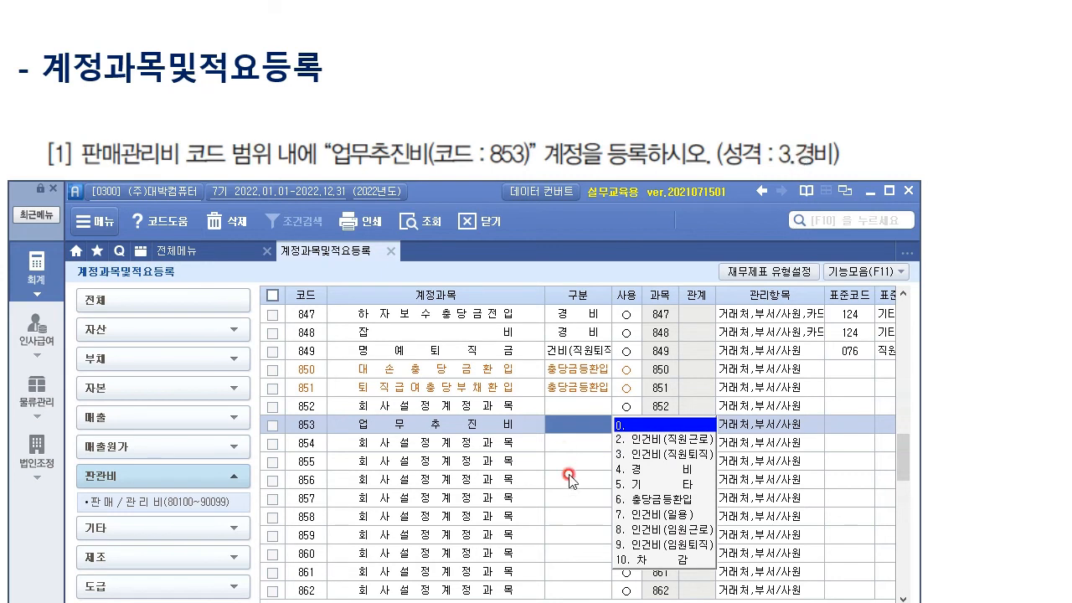
{"action": "left_click", "coordinate": [637, 473]}
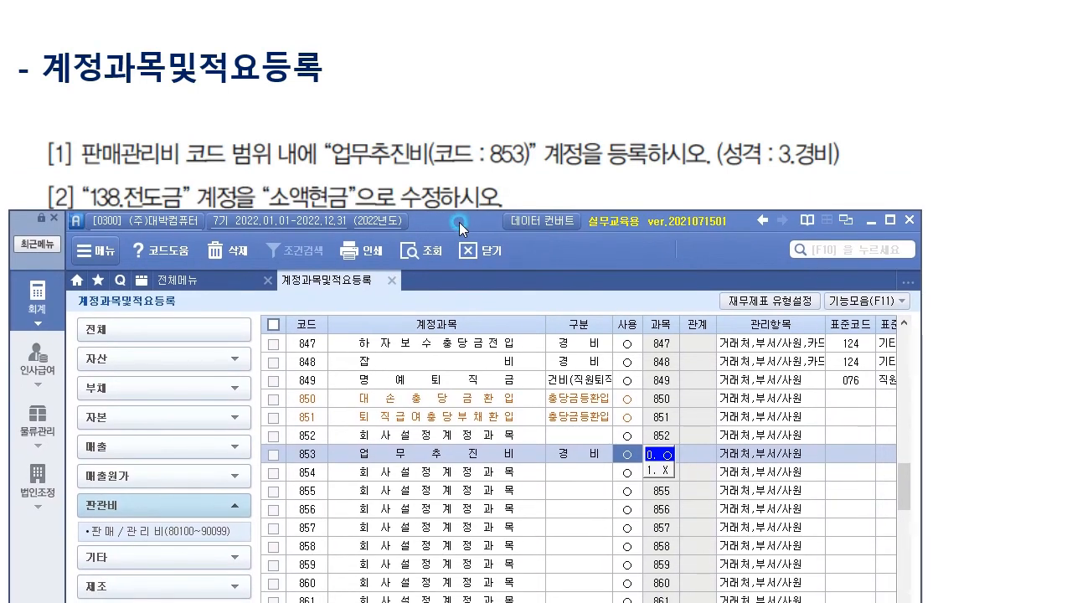
- Check the 업무추진비 entry at code 853 and place the program's window just below the second exercise task
{"action": "left_click", "coordinate": [461, 229]}
{"action": "left_click", "coordinate": [412, 453]}
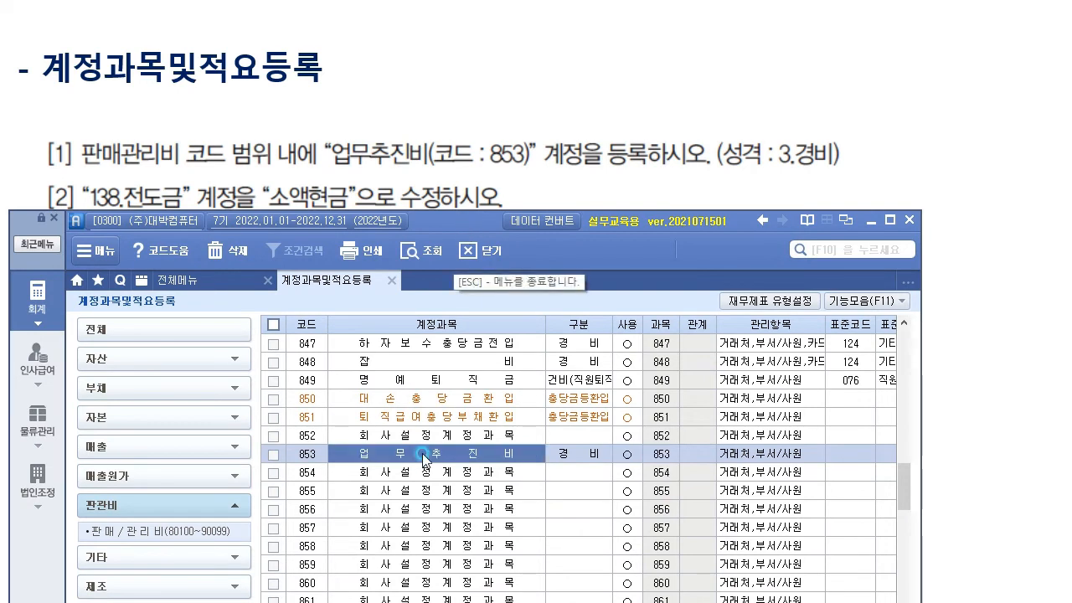
{"action": "left_click", "coordinate": [466, 476]}
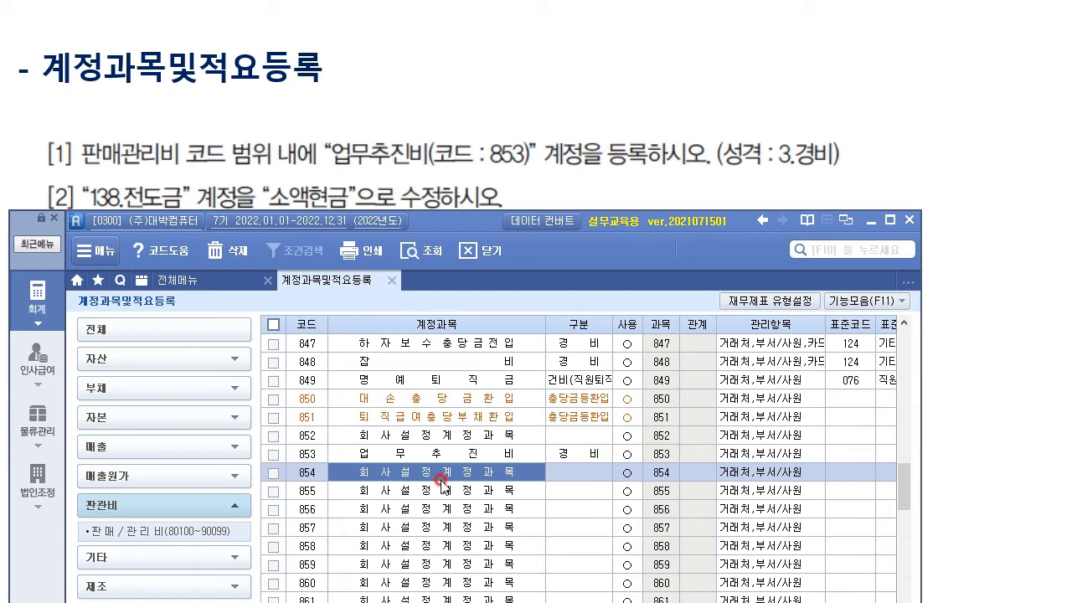
{"action": "left_click", "coordinate": [498, 453]}
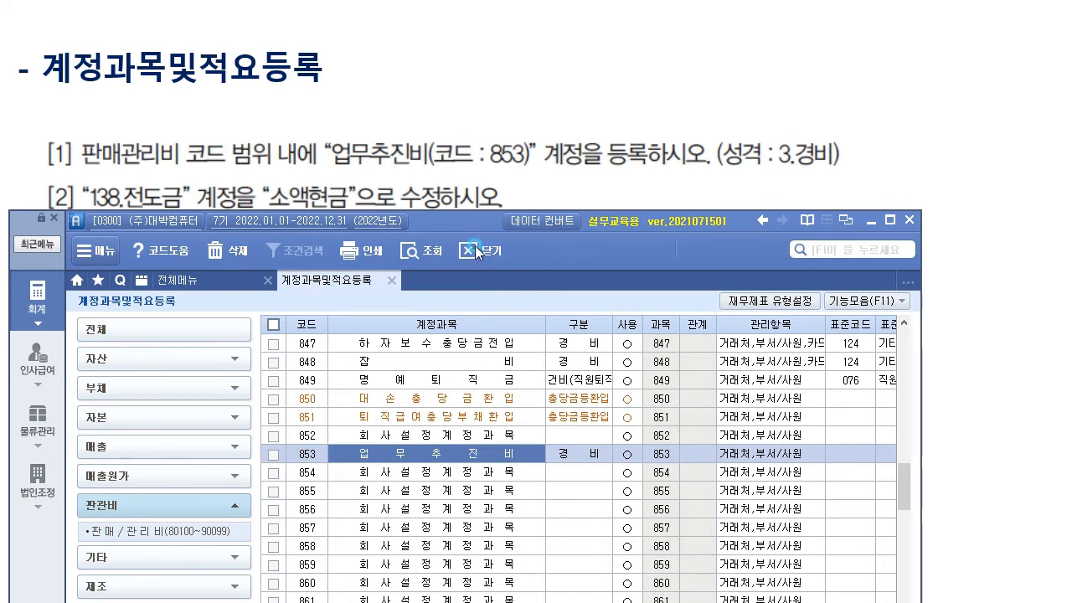
{"action": "left_click_drag", "start_coordinate": [470, 219], "coordinate": [474, 239]}
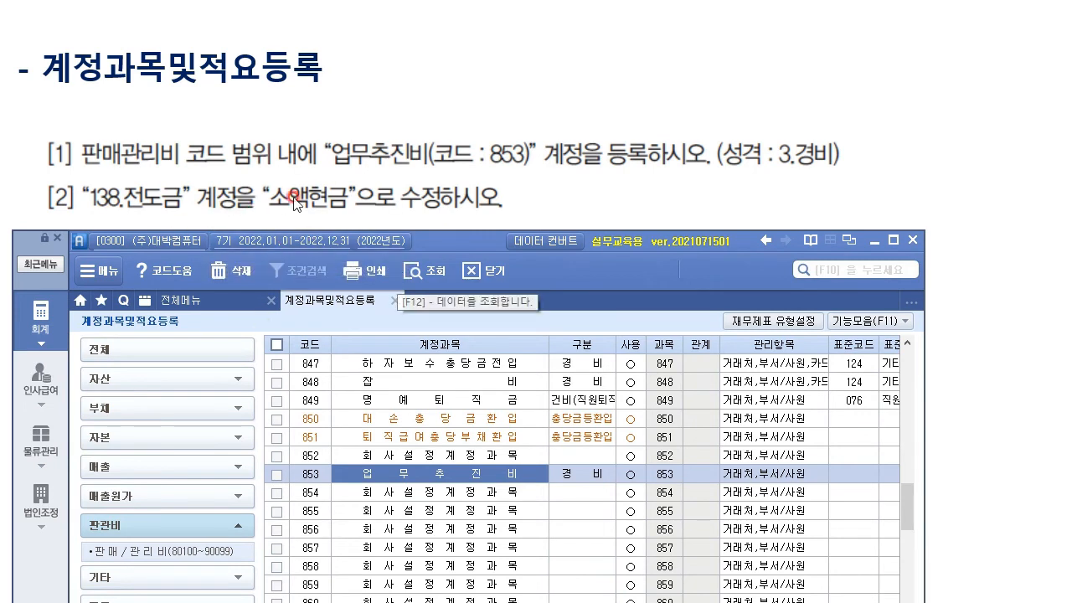
- Show the full account list instead of 판매/관리비 and find the 전도금 account by code 138
{"action": "left_click", "coordinate": [314, 456]}
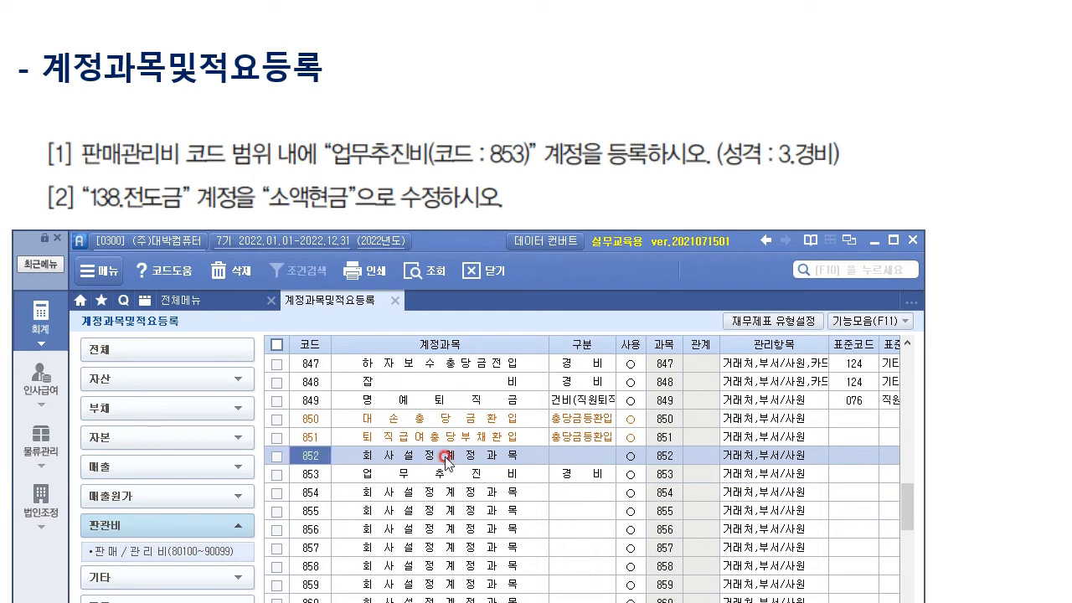
{"action": "left_click", "coordinate": [239, 555]}
{"action": "left_click", "coordinate": [179, 554]}
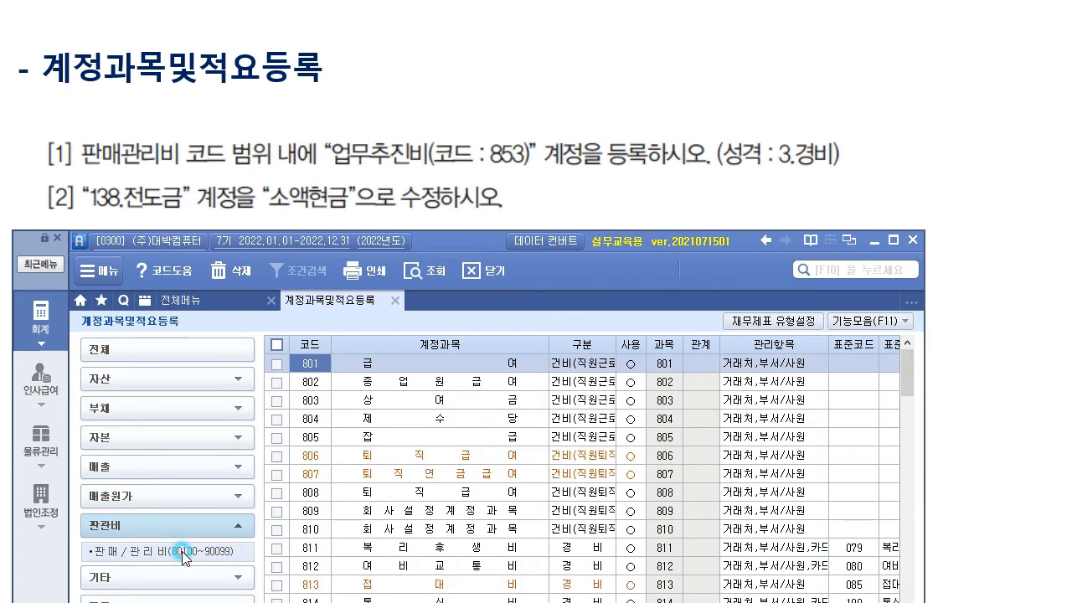
{"action": "left_click", "coordinate": [394, 383]}
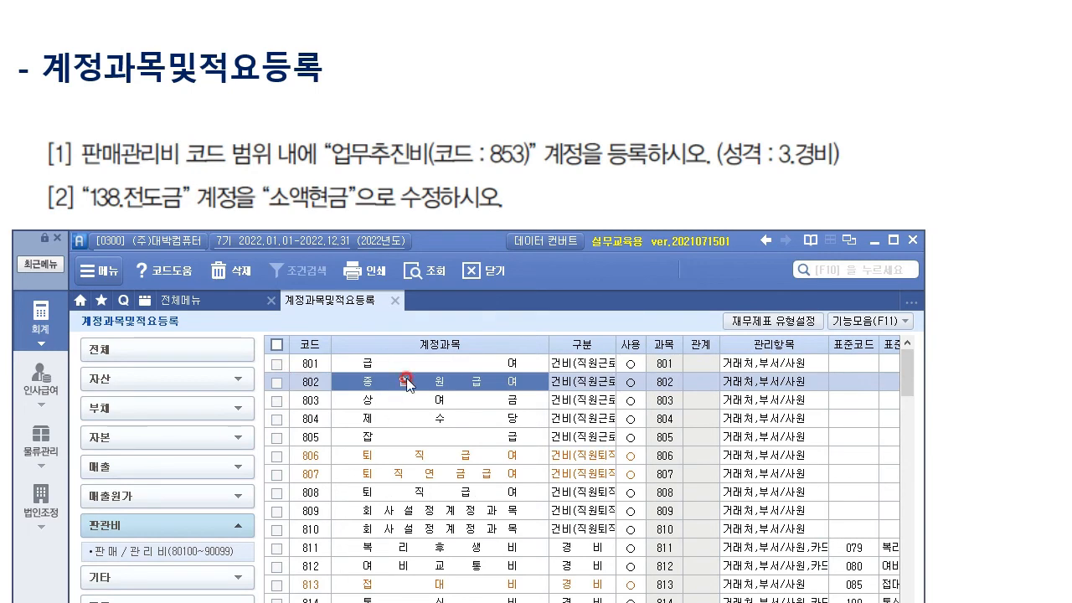
{"action": "left_click", "coordinate": [217, 356]}
{"action": "left_click", "coordinate": [315, 419]}
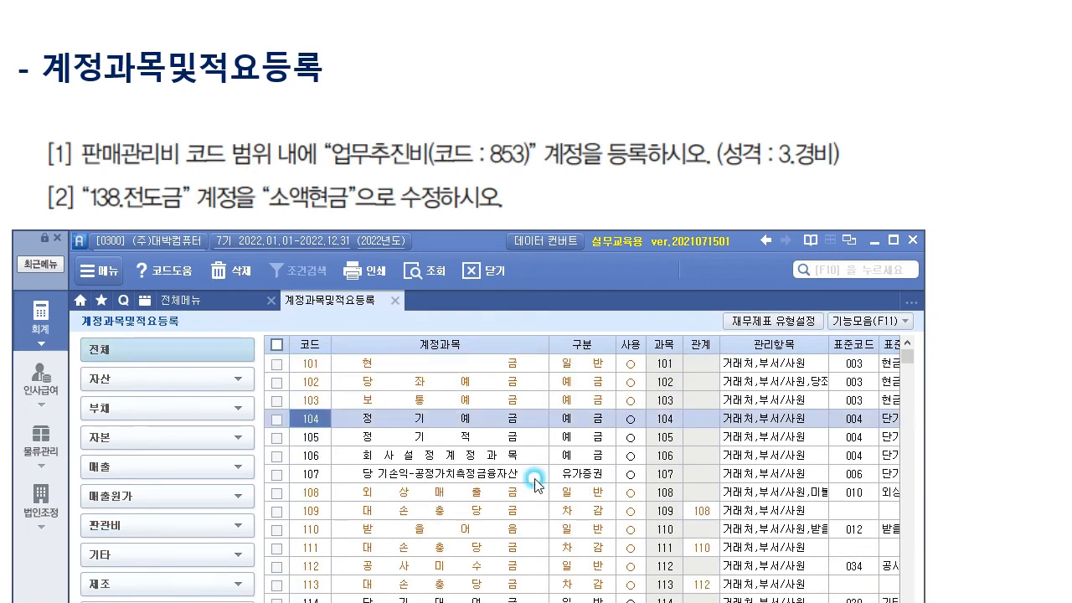
{"action": "type", "text": "138"}
{"action": "key", "text": "Return"}
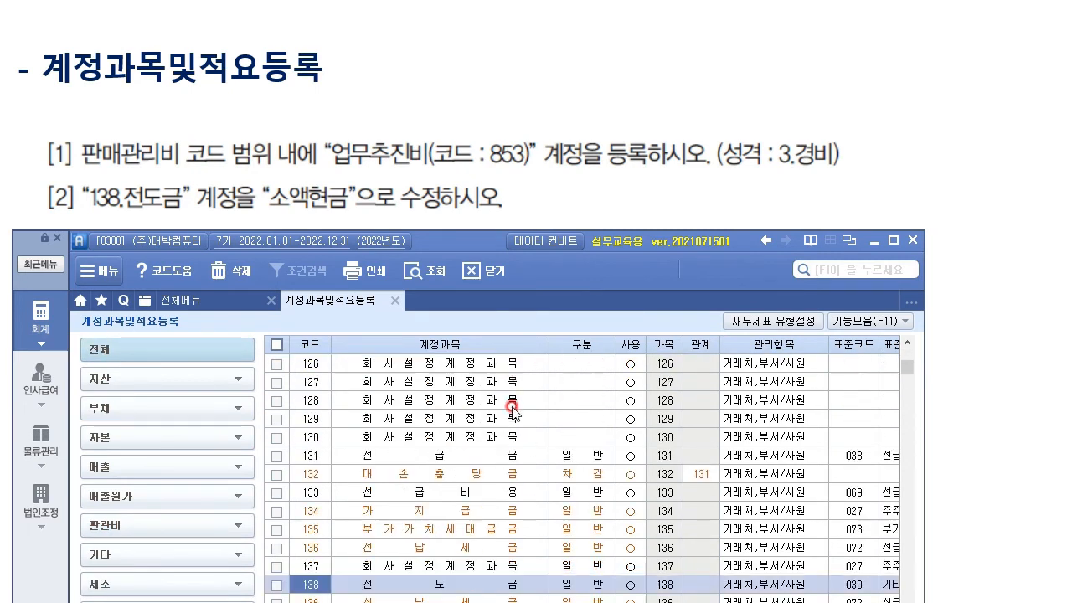
{"action": "left_click", "coordinate": [427, 473]}
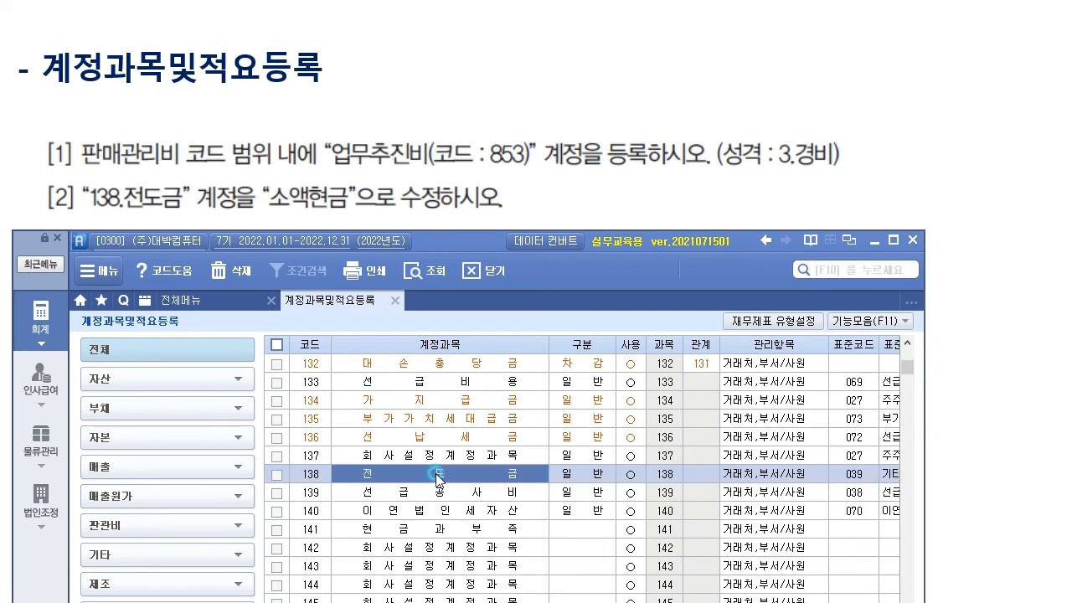
- Try replacing the name of the 회사설정계정과목 account at code 137 with 00000000
{"action": "left_click", "coordinate": [475, 455]}
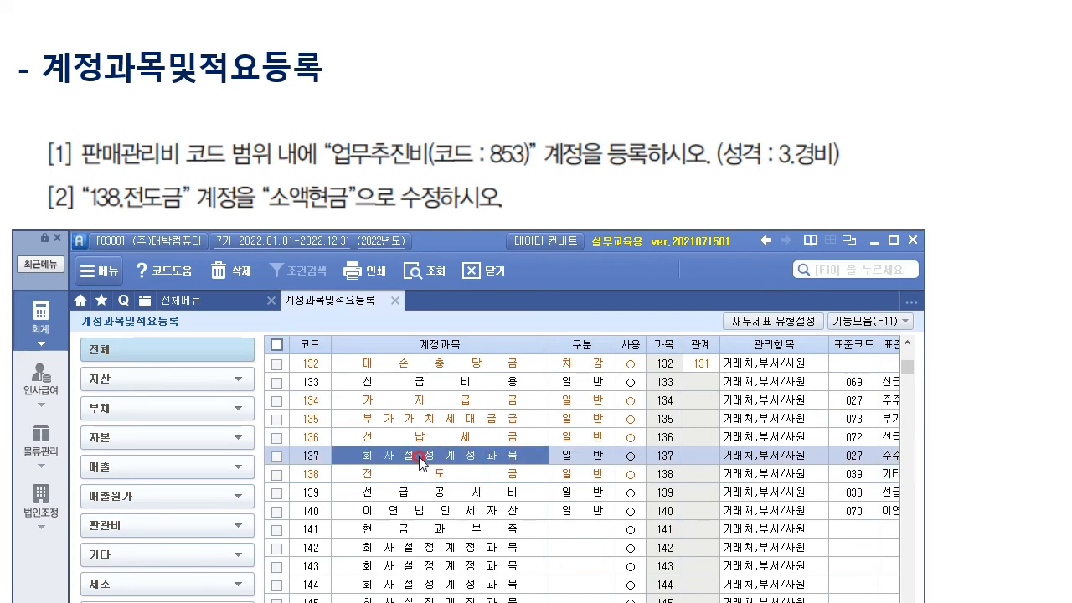
{"action": "left_click", "coordinate": [475, 454]}
{"action": "left_click", "coordinate": [496, 452]}
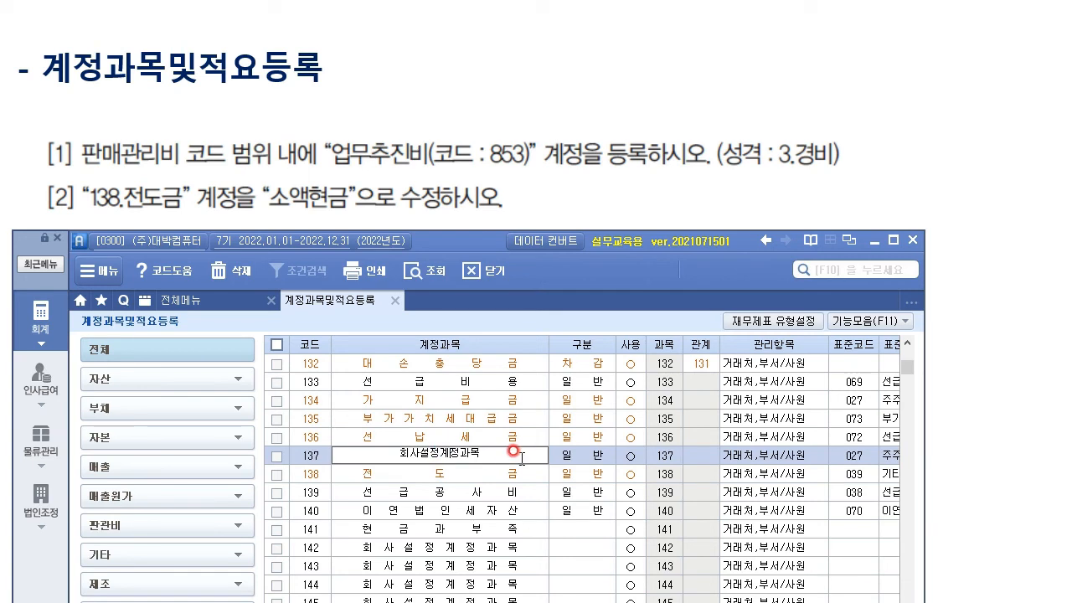
{"action": "left_click_drag", "start_coordinate": [502, 452], "coordinate": [258, 444]}
{"action": "type", "text": "00000000"}
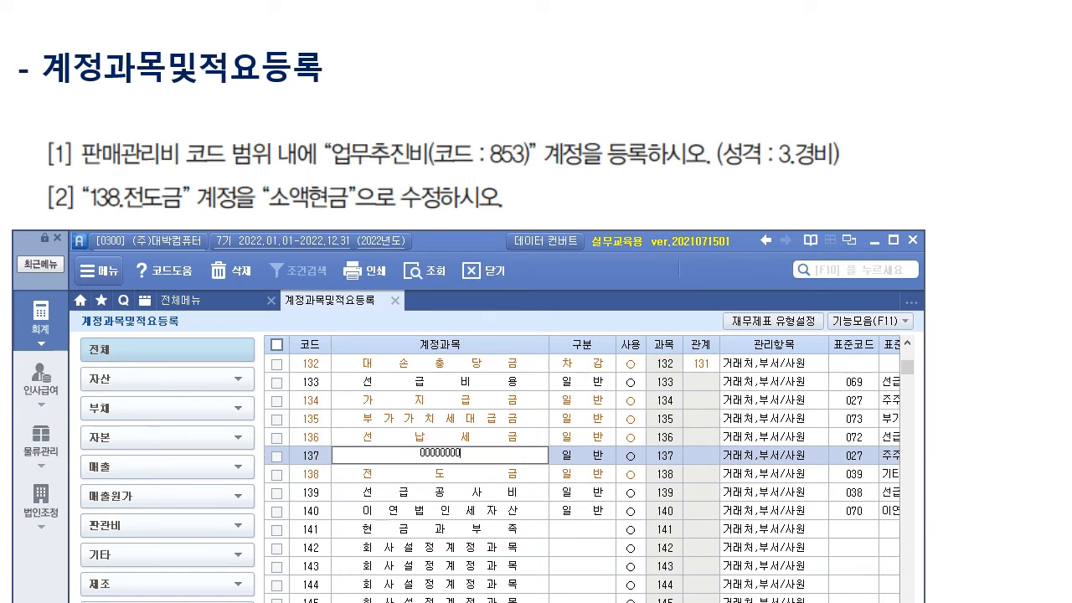
{"action": "key", "text": "Escape"}
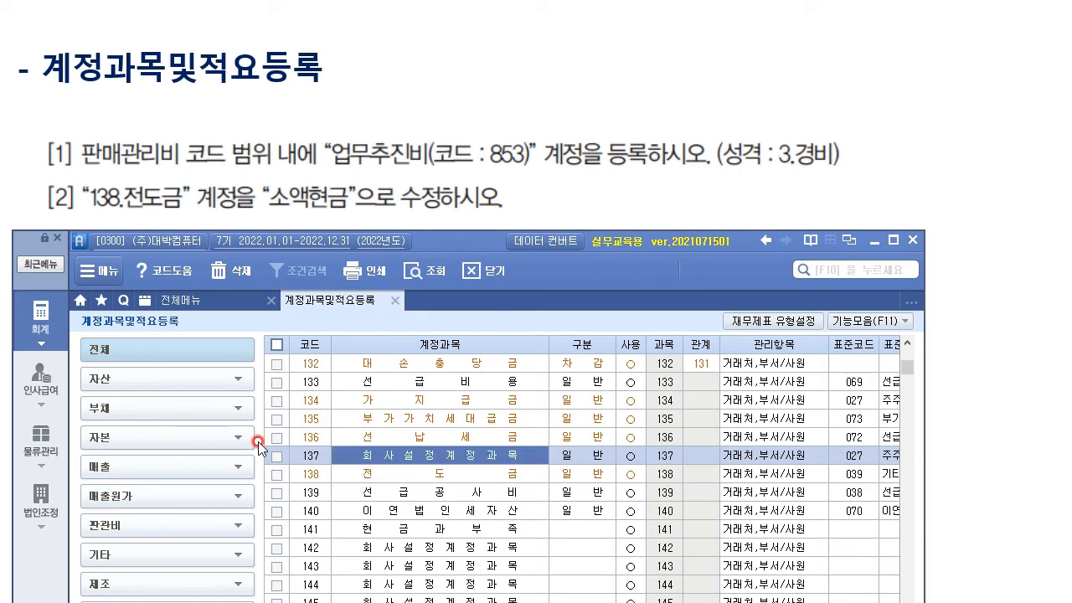
{"action": "type", "text": "000000"}
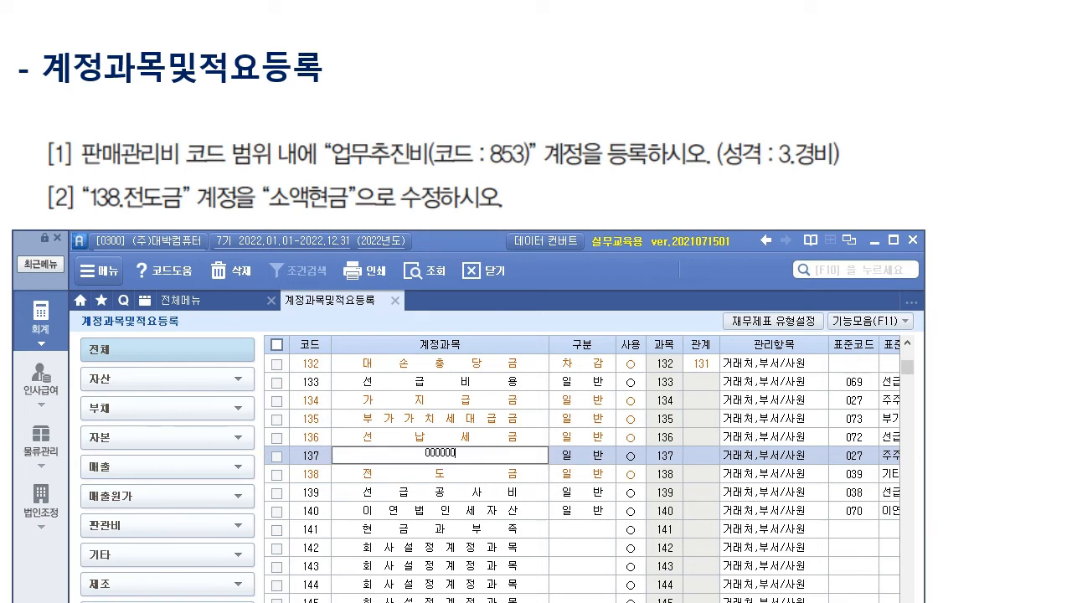
{"action": "type", "text": "00"}
{"action": "key", "text": "Escape"}
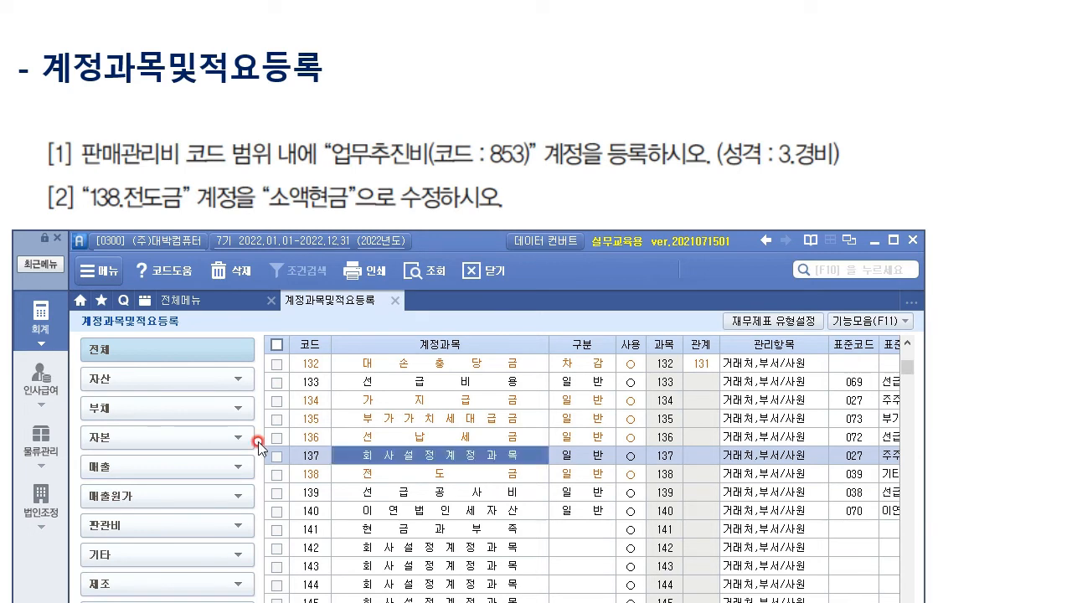
- Examine the red accounts between 132 and 138 in turn, comparing them with the black ones
{"action": "left_click", "coordinate": [427, 472]}
{"action": "left_click", "coordinate": [389, 439]}
{"action": "left_click", "coordinate": [407, 421]}
{"action": "left_click", "coordinate": [410, 399]}
{"action": "left_click", "coordinate": [414, 369]}
{"action": "left_click", "coordinate": [433, 419]}
{"action": "left_click", "coordinate": [435, 436]}
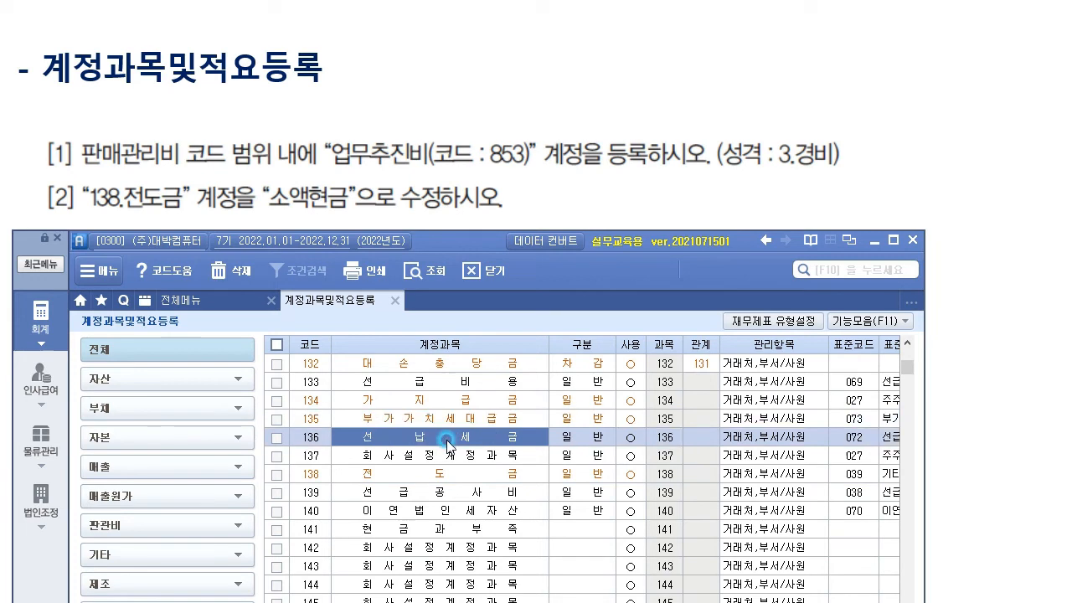
- Rename the 전도금 account (138) as 소액현금
{"action": "left_click", "coordinate": [439, 474]}
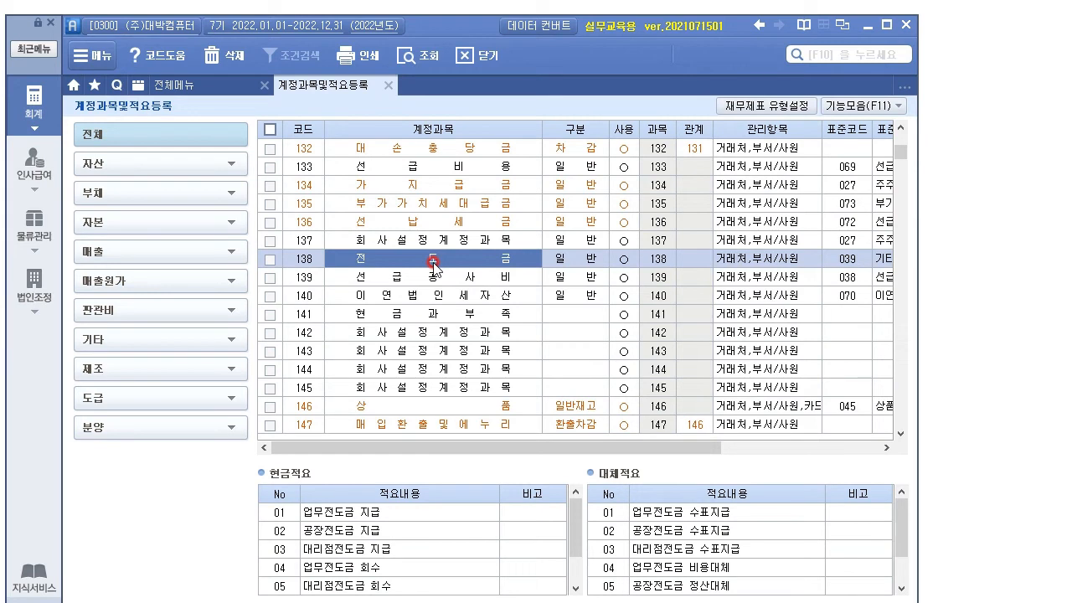
{"action": "double_click", "coordinate": [433, 262]}
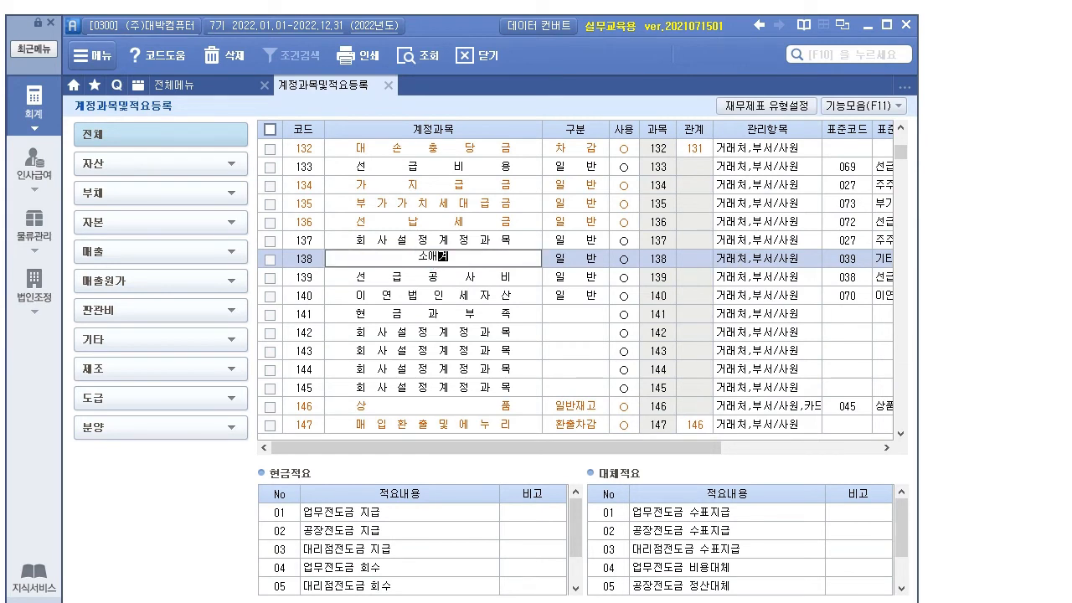
{"action": "type", "text": "소액현금"}
{"action": "left_click", "coordinate": [431, 264]}
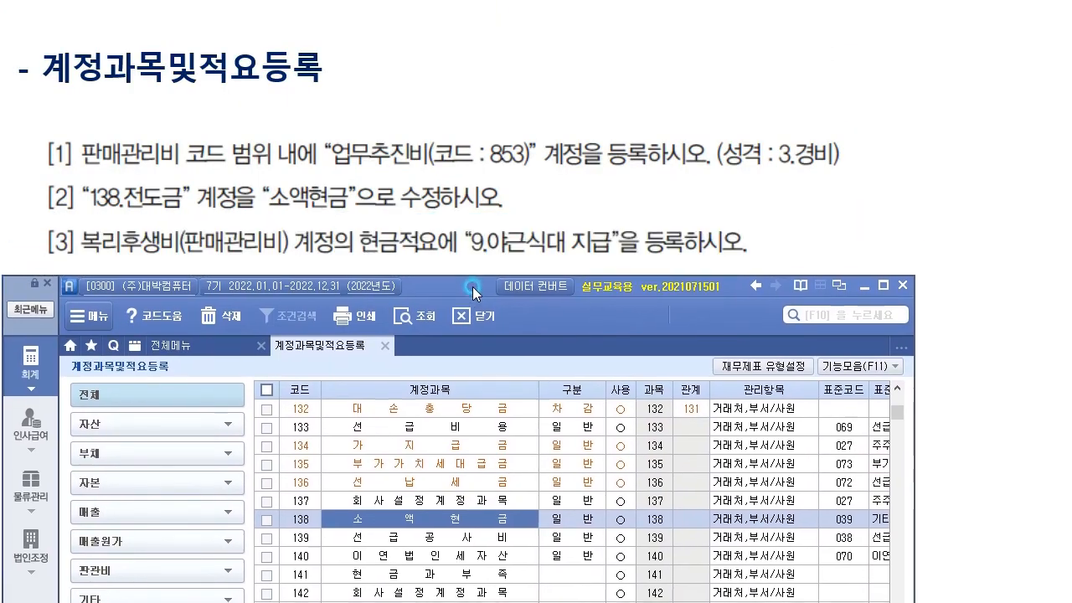
- Reveal the third exercise task, then select 복리후생비 (811) in the 판매/관리비 list and go to the end of its 현금적요 entries
{"action": "left_click_drag", "start_coordinate": [472, 287], "coordinate": [493, 270]}
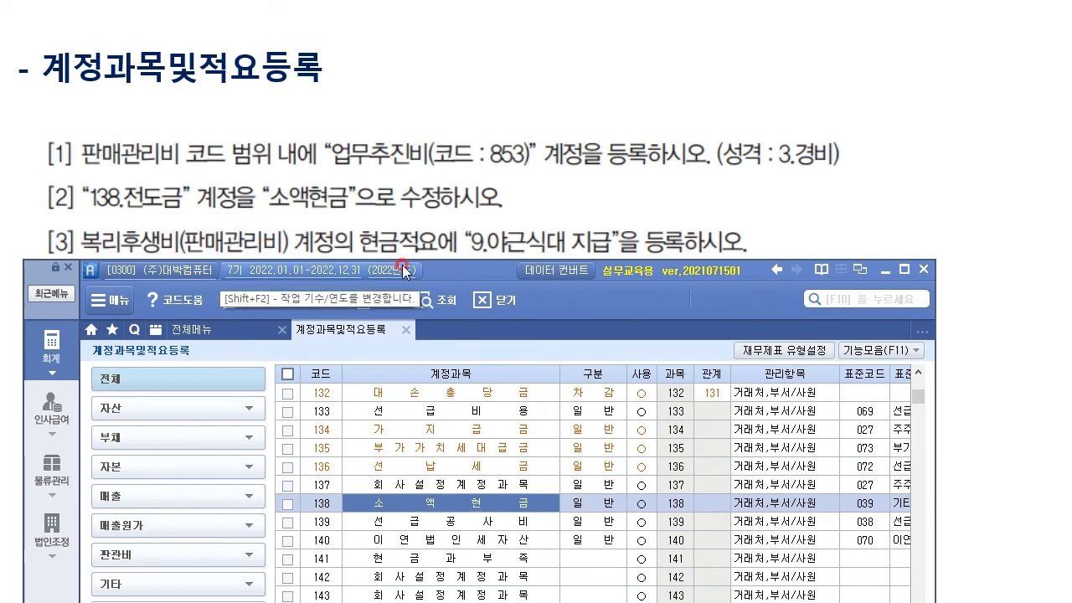
{"action": "left_click_drag", "start_coordinate": [466, 272], "coordinate": [480, 3]}
{"action": "left_click", "coordinate": [220, 278]}
{"action": "left_click", "coordinate": [208, 305]}
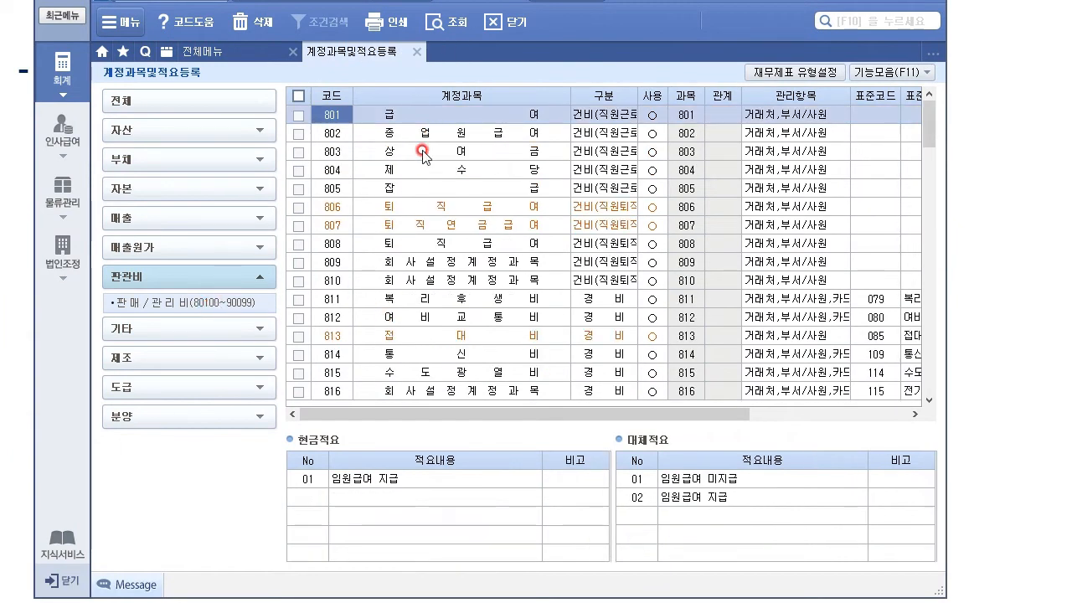
{"action": "left_click", "coordinate": [397, 302]}
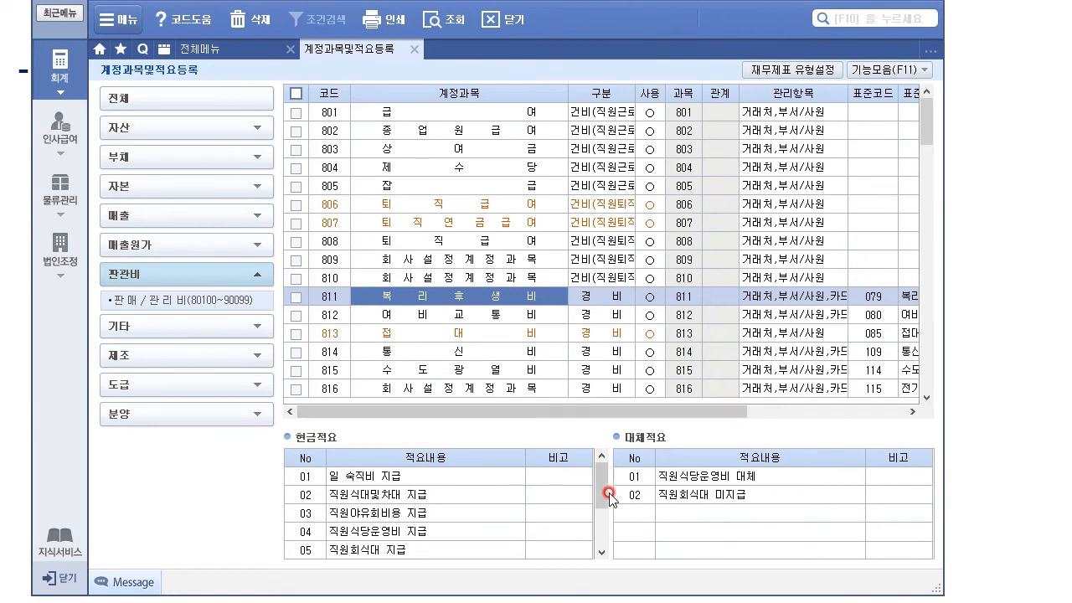
{"action": "left_click_drag", "start_coordinate": [602, 494], "coordinate": [602, 532]}
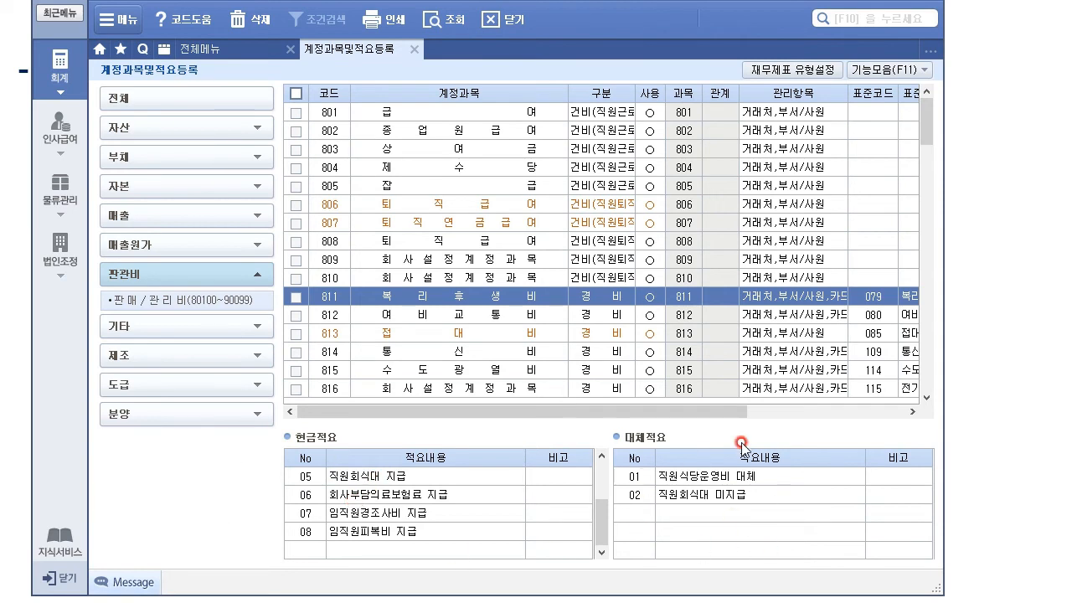
- Add 현금적요 entry 9 to 복리후생비 (811) with the description 야근식대 지급
{"action": "left_click", "coordinate": [303, 550]}
{"action": "type", "text": "9"}
{"action": "key", "text": "Return"}
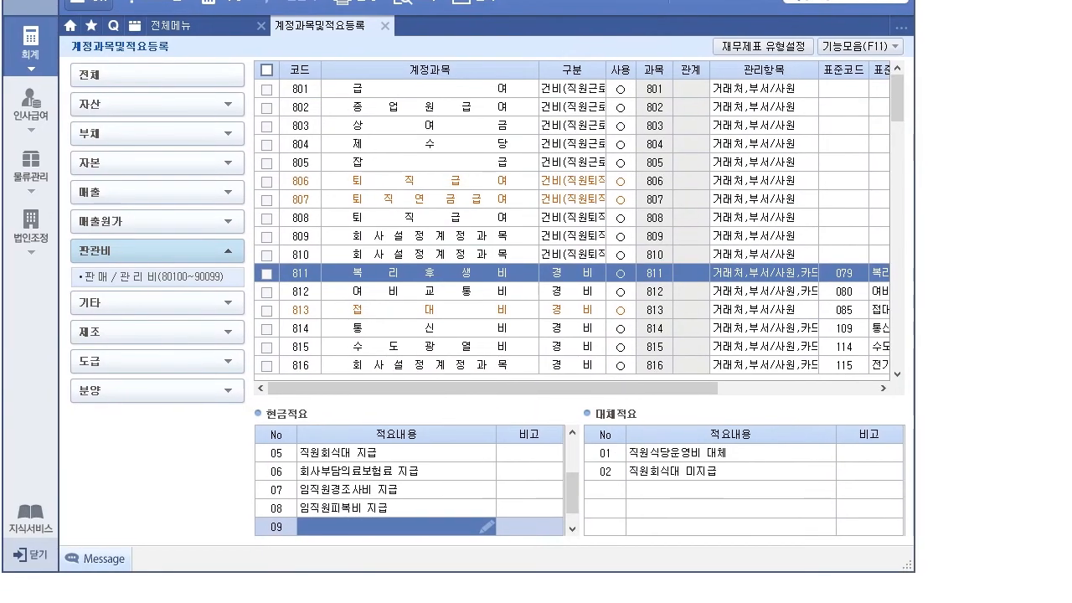
{"action": "type", "text": "야근시"}
{"action": "type", "text": "대 지급"}
{"action": "key", "text": "Return"}
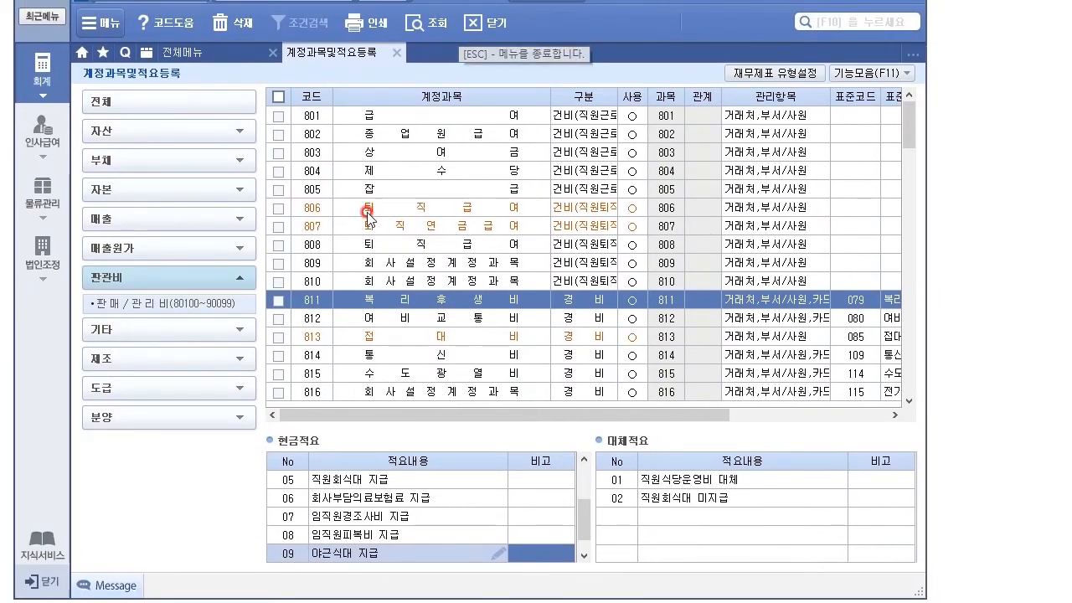
- Browse the account lists by category: all accounts, then 영업외수익 (90100~93099) and 영업외비용 (93100~96099) under 기타
{"action": "left_click", "coordinate": [217, 132]}
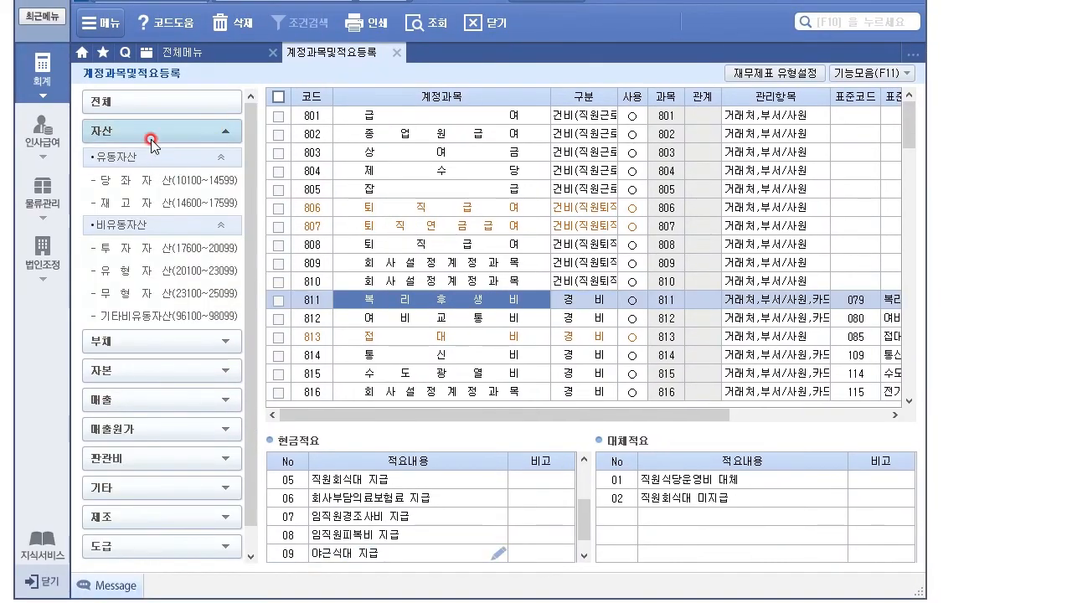
{"action": "left_click", "coordinate": [178, 102]}
{"action": "left_click", "coordinate": [465, 225]}
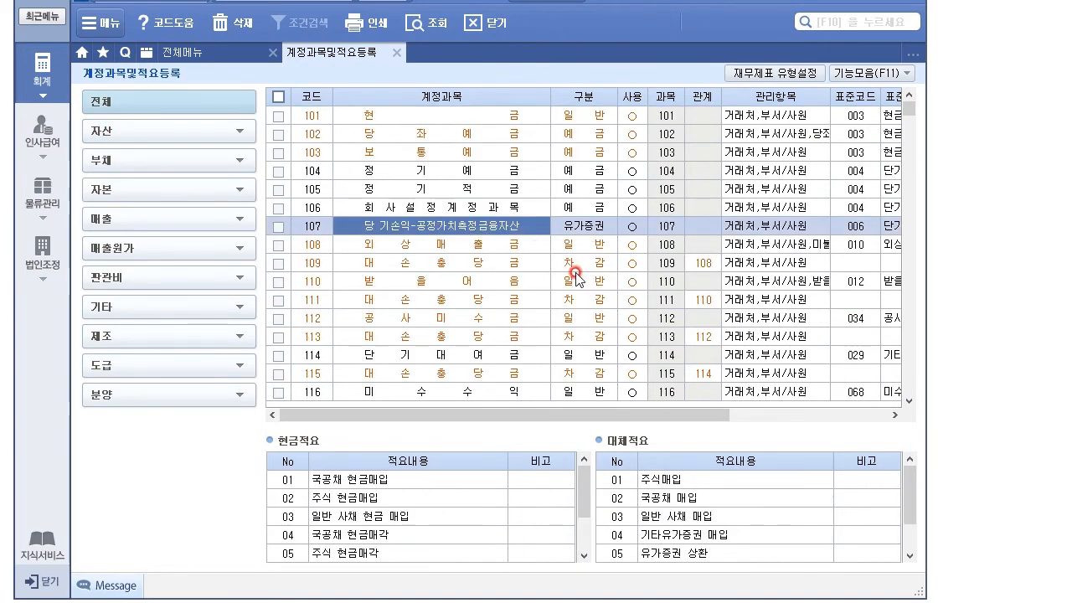
{"action": "left_click", "coordinate": [168, 306]}
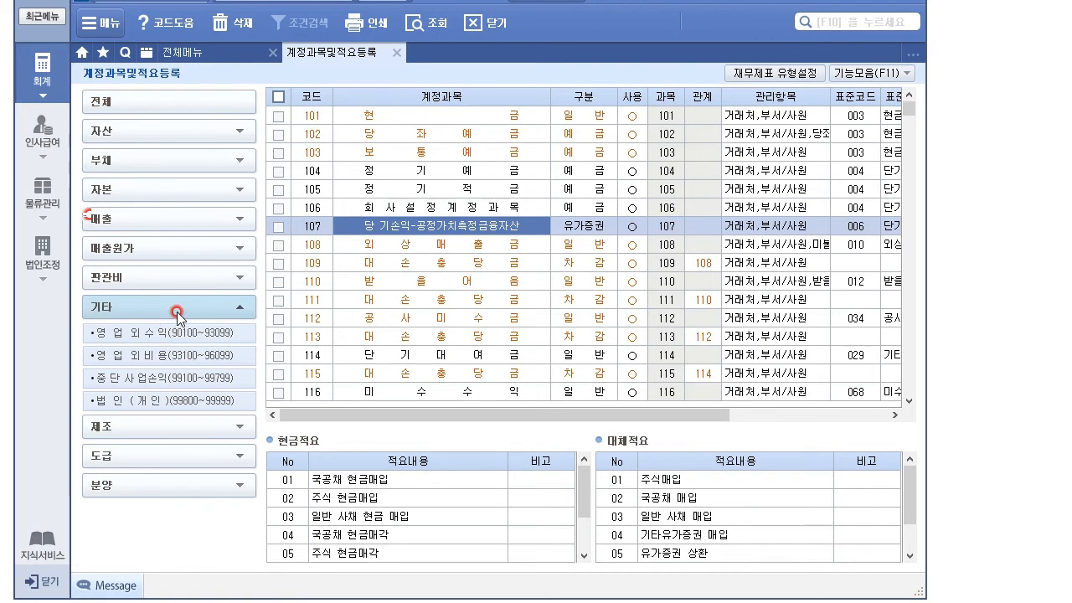
{"action": "left_click", "coordinate": [161, 334]}
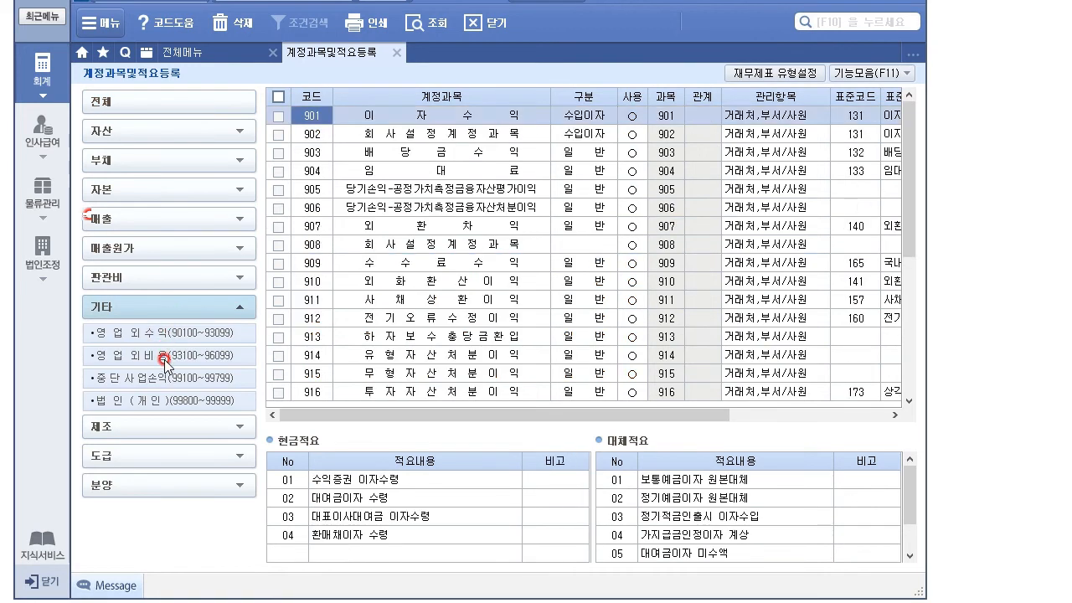
{"action": "left_click", "coordinate": [163, 357]}
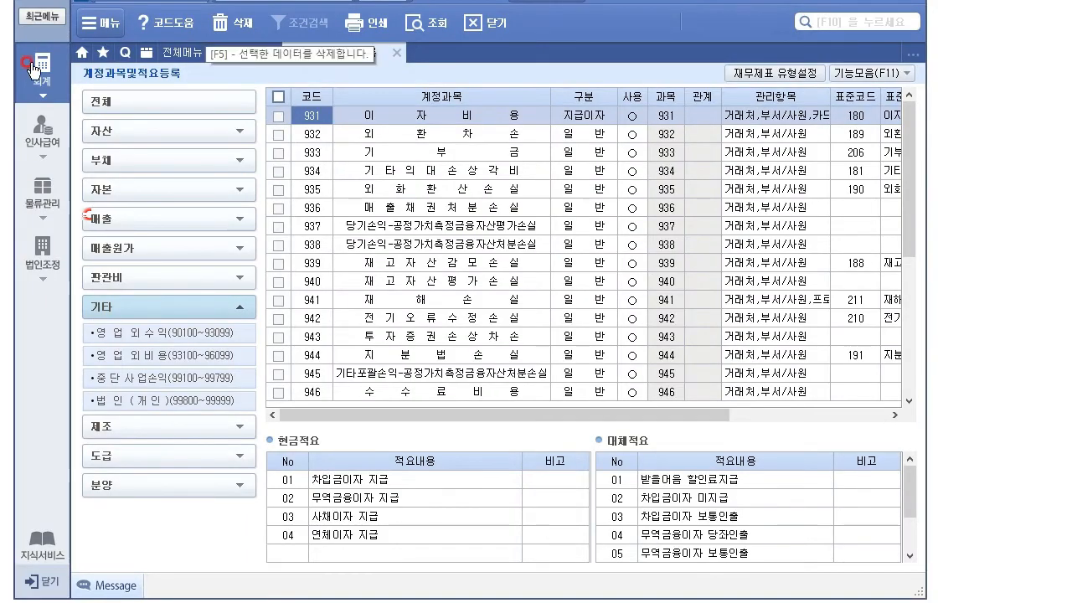
- Leave the account registration for the 회계 overview, then open 품목등록 from the 물류관리 basic information functions
{"action": "left_click", "coordinate": [37, 65]}
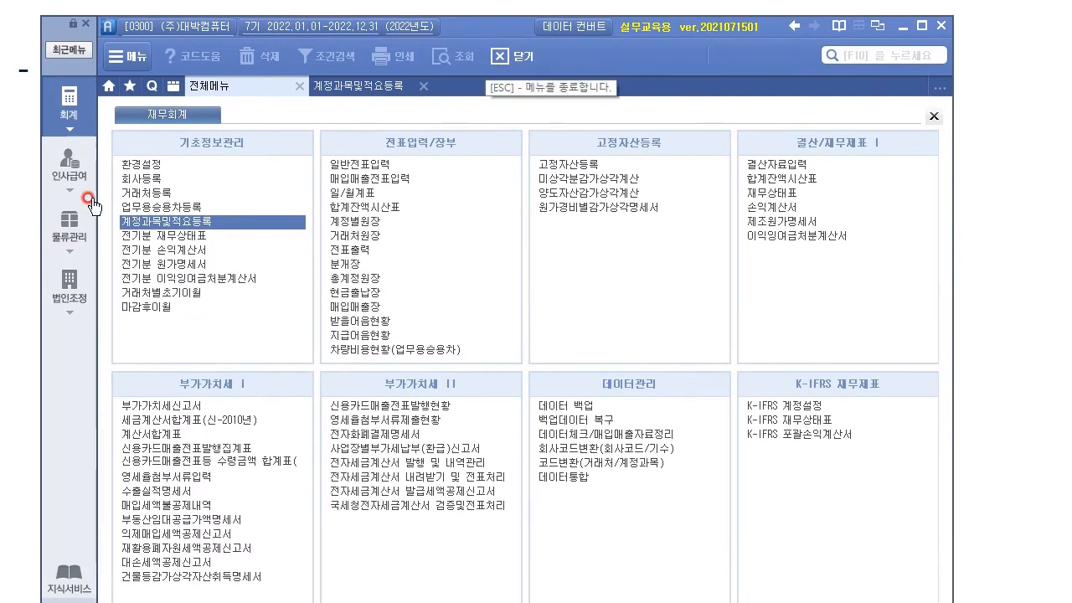
{"action": "left_click", "coordinate": [63, 109]}
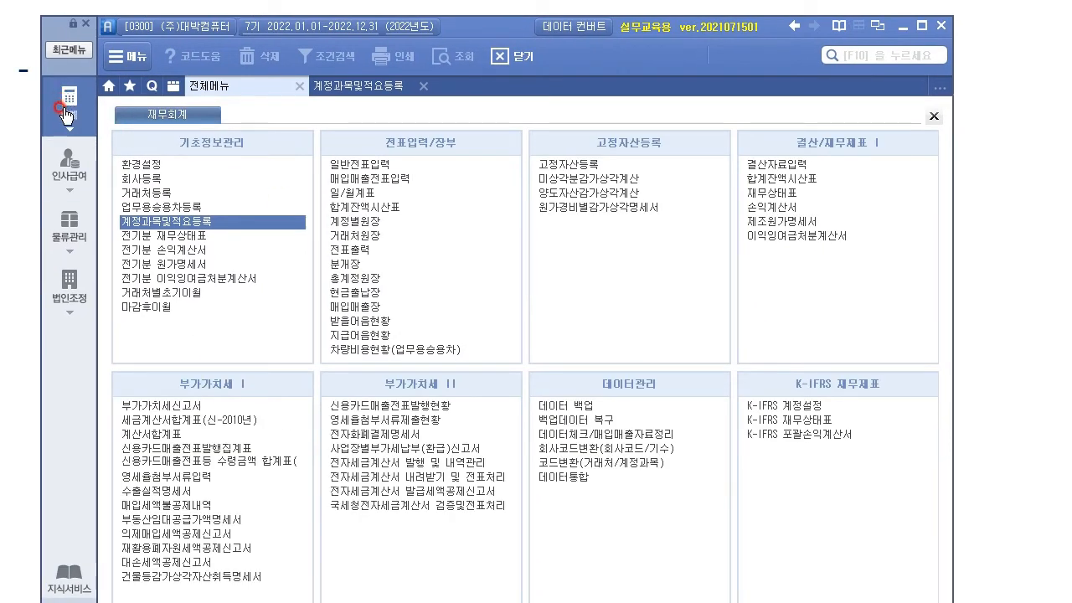
{"action": "left_click", "coordinate": [168, 290]}
{"action": "left_click", "coordinate": [162, 310]}
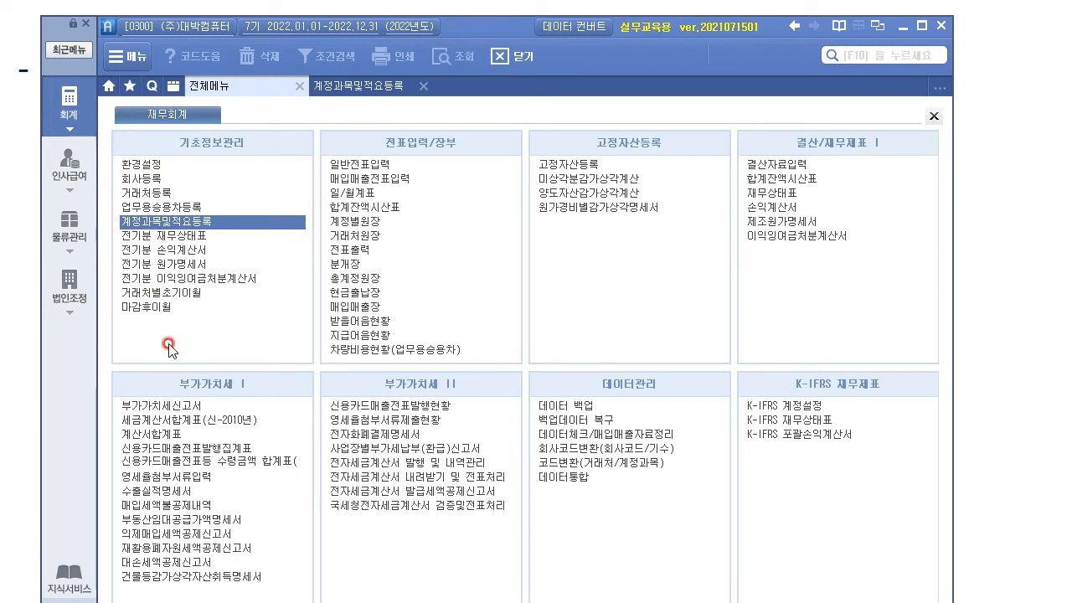
{"action": "left_click", "coordinate": [72, 233]}
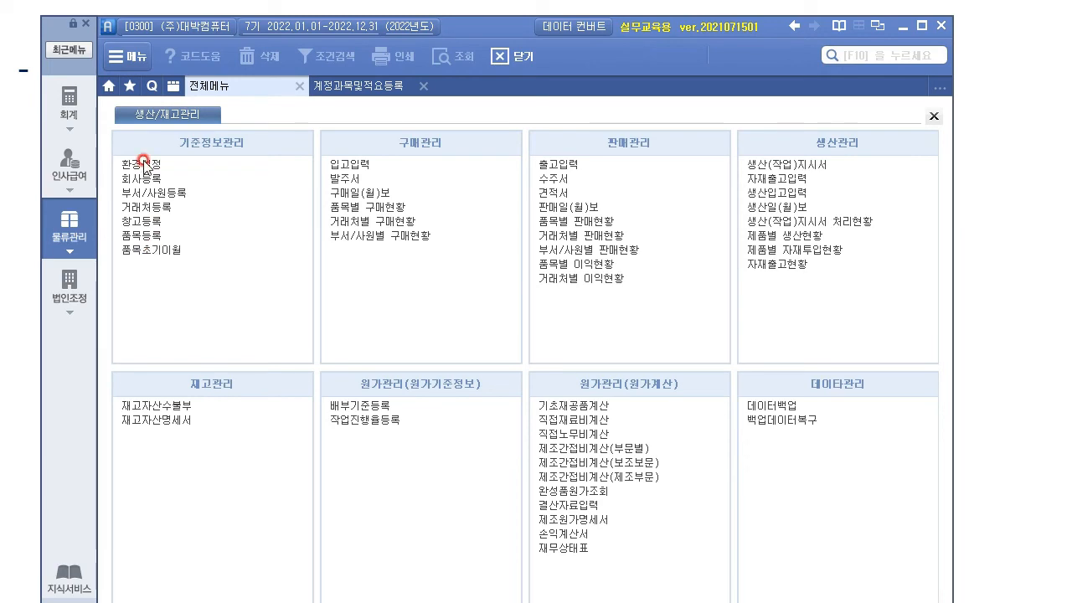
{"action": "left_click", "coordinate": [147, 237]}
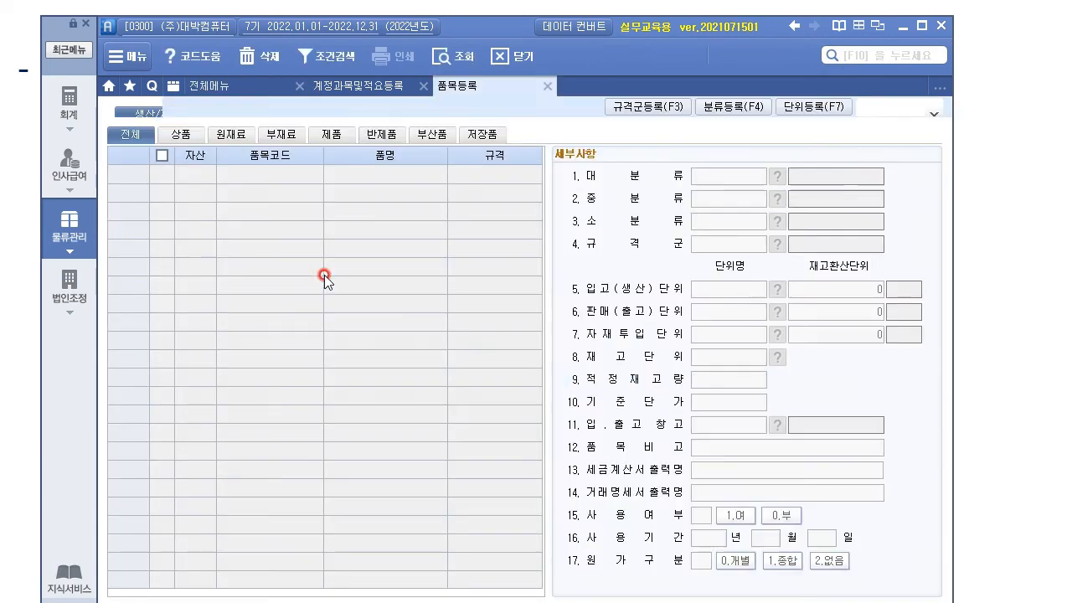
- Limit the 품목등록 list to 상품 items and place the program window so that the exercise table's first item can be read
{"action": "left_click_drag", "start_coordinate": [503, 31], "coordinate": [623, 160]}
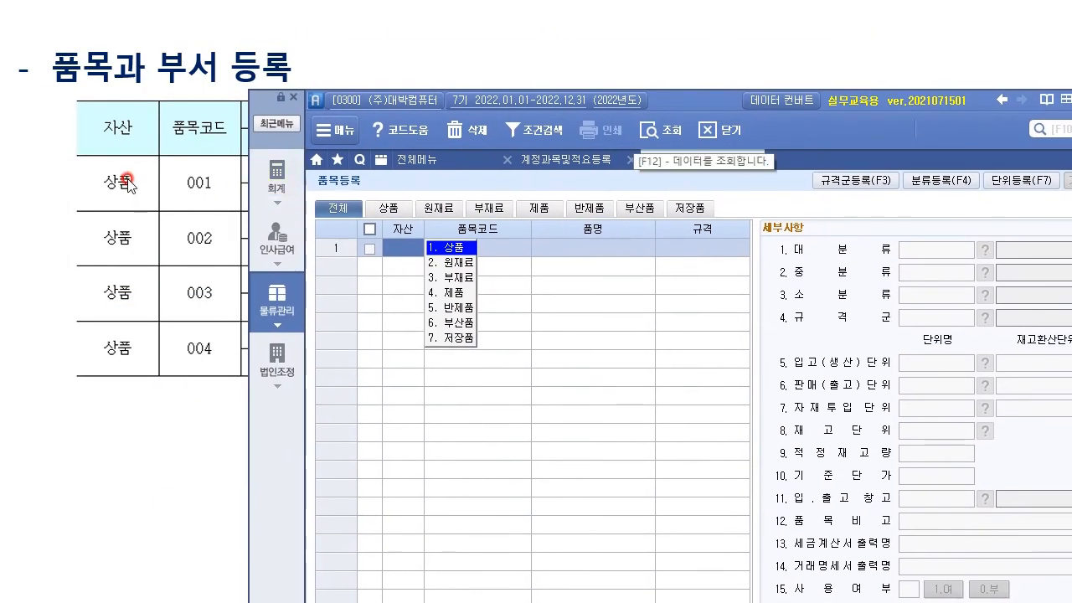
{"action": "left_click", "coordinate": [348, 208]}
{"action": "left_click", "coordinate": [390, 249]}
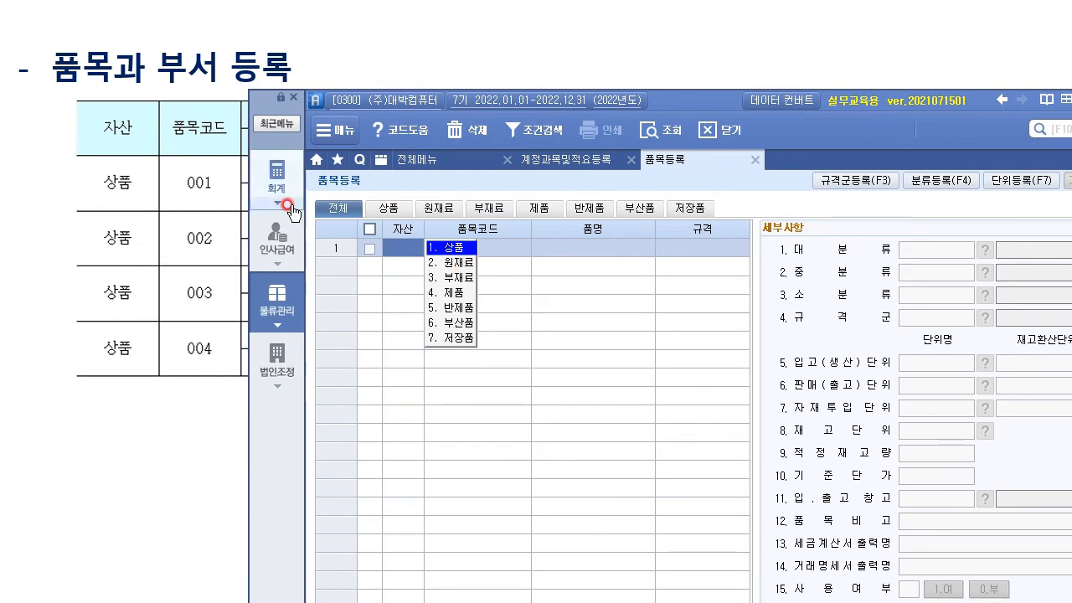
{"action": "left_click", "coordinate": [397, 208]}
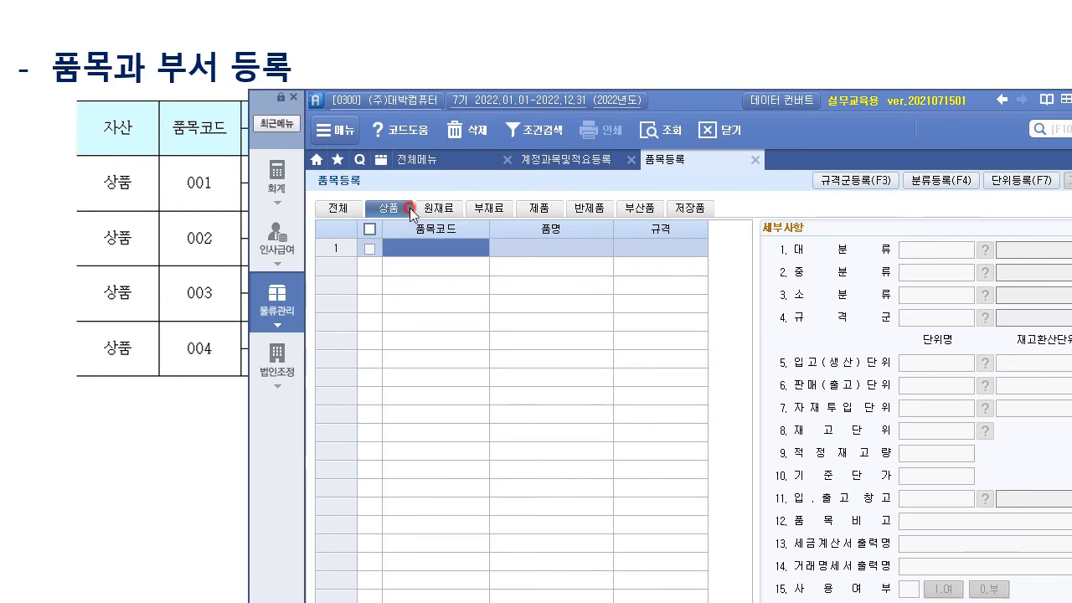
{"action": "left_click_drag", "start_coordinate": [693, 94], "coordinate": [485, 218]}
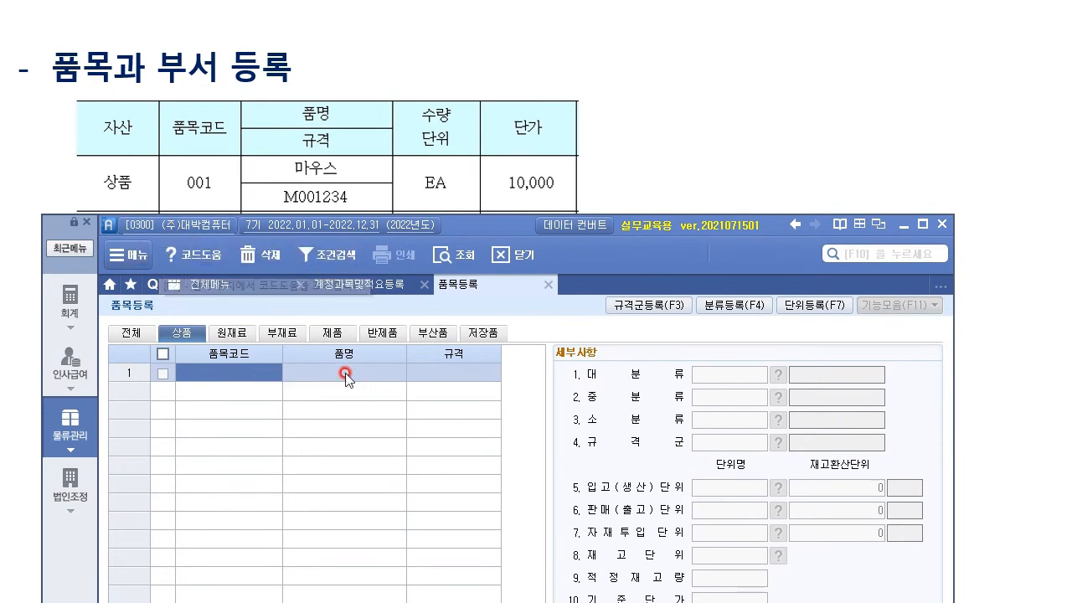
- Register 상품 item 001 with the name 마우스 and the specification M001234
{"action": "type", "text": "001"}
{"action": "key", "text": "Return"}
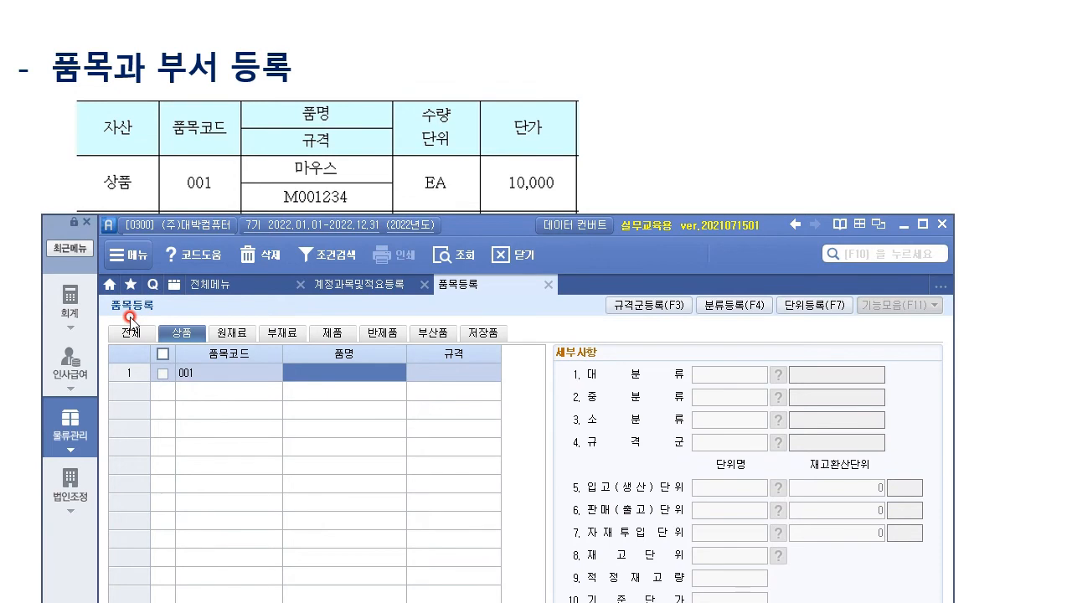
{"action": "type", "text": "ㅁ"}
{"action": "type", "text": "우스"}
{"action": "key", "text": "Return"}
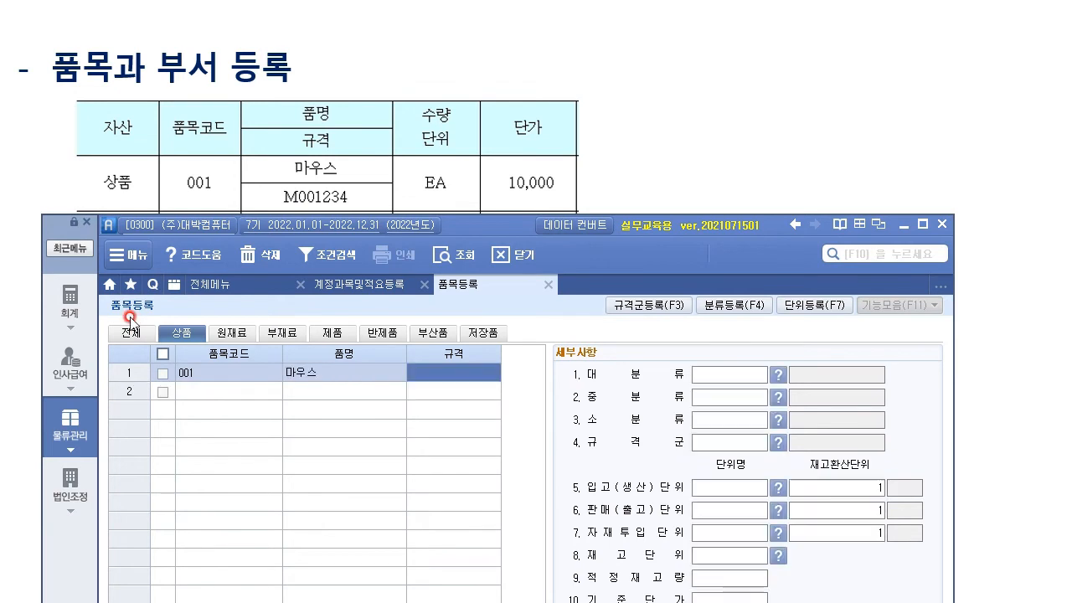
{"action": "type", "text": "ㅅ"}
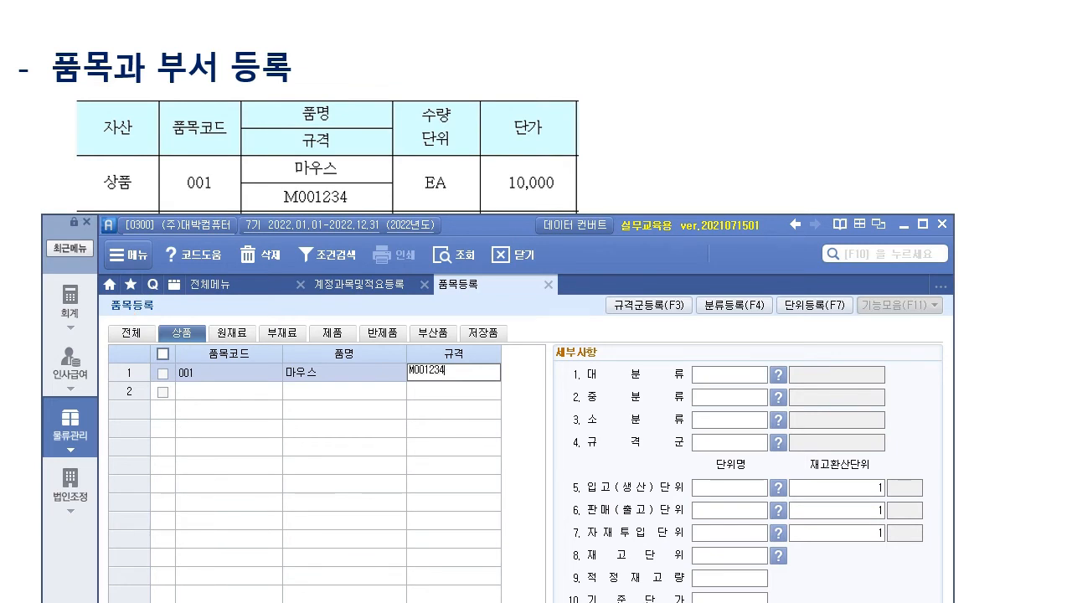
{"action": "key", "text": "Return"}
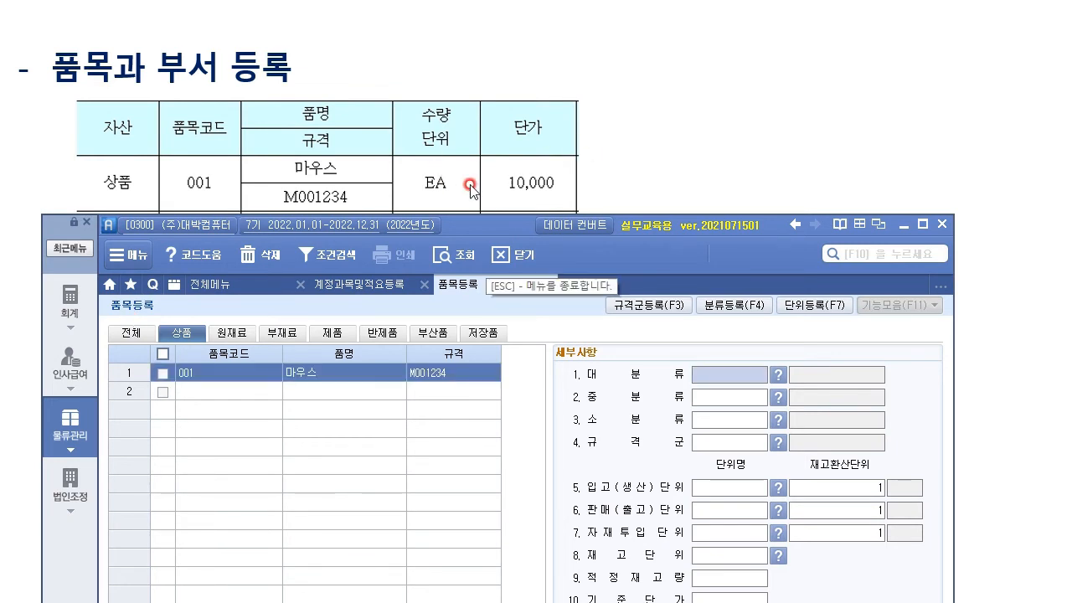
- Set the receiving, sales, material input and stock units of 마우스 to EA
{"action": "mouse_move", "coordinate": [505, 222]}
{"action": "left_mouse_down"}
{"action": "mouse_move", "coordinate": [477, 211]}
{"action": "mouse_move", "coordinate": [499, 229]}
{"action": "left_mouse_up"}
{"action": "left_click", "coordinate": [716, 485]}
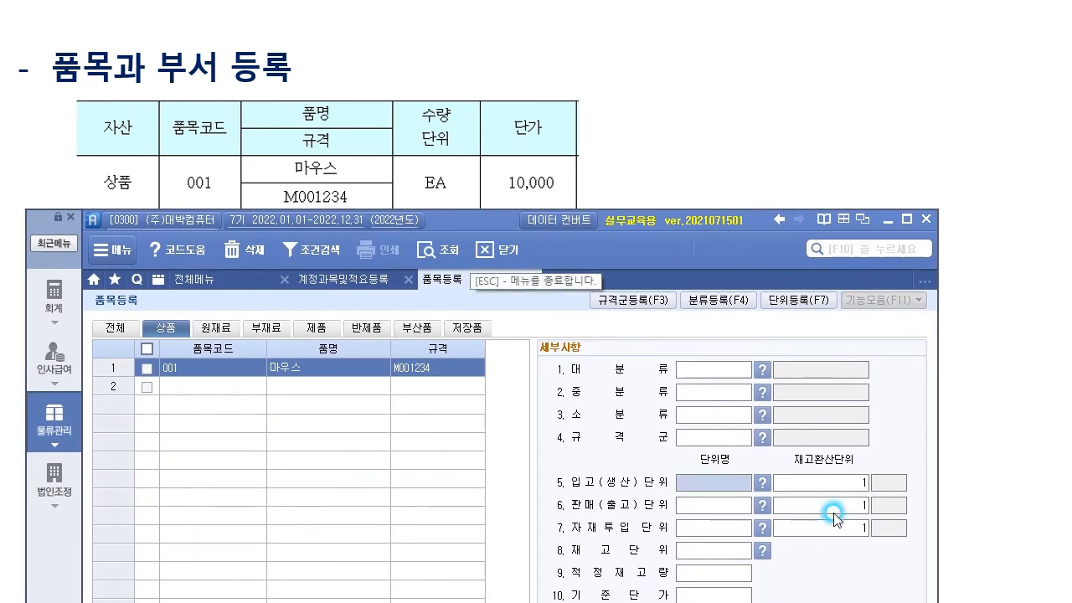
{"action": "type", "text": "EA"}
{"action": "key", "text": "Return"}
{"action": "key", "text": "Return"}
{"action": "type", "text": "EA"}
{"action": "key", "text": "Return"}
{"action": "key", "text": "Return"}
{"action": "type", "text": "EA"}
{"action": "key", "text": "Return"}
{"action": "key", "text": "Return"}
{"action": "type", "text": "EA"}
{"action": "key", "text": "Return"}
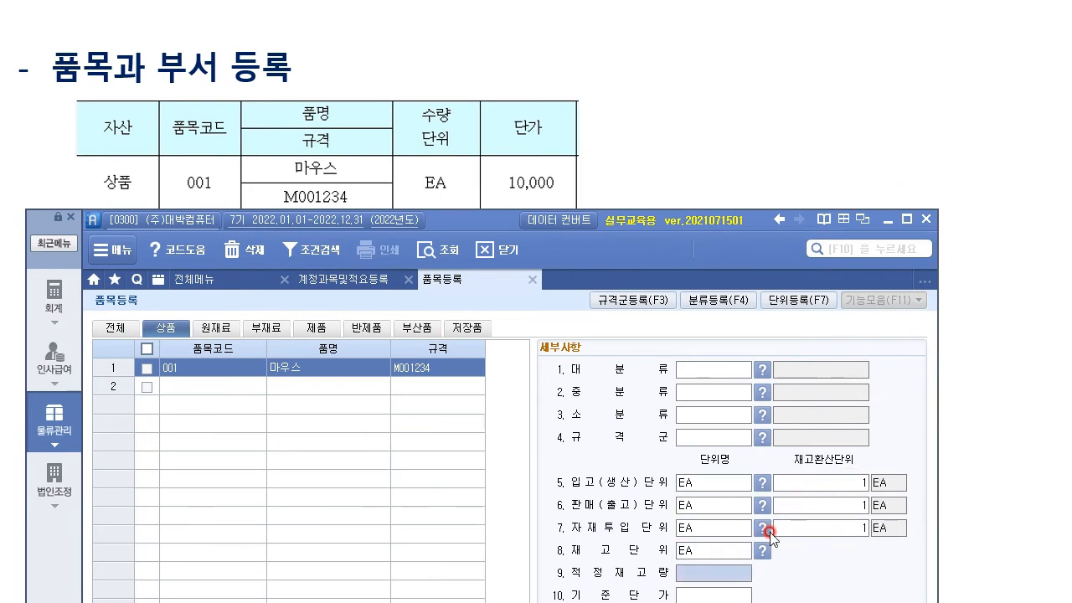
- Set the 기준단가 of 마우스 to 10,000 and check the entry against the exercise table
{"action": "left_click_drag", "start_coordinate": [471, 226], "coordinate": [463, 98]}
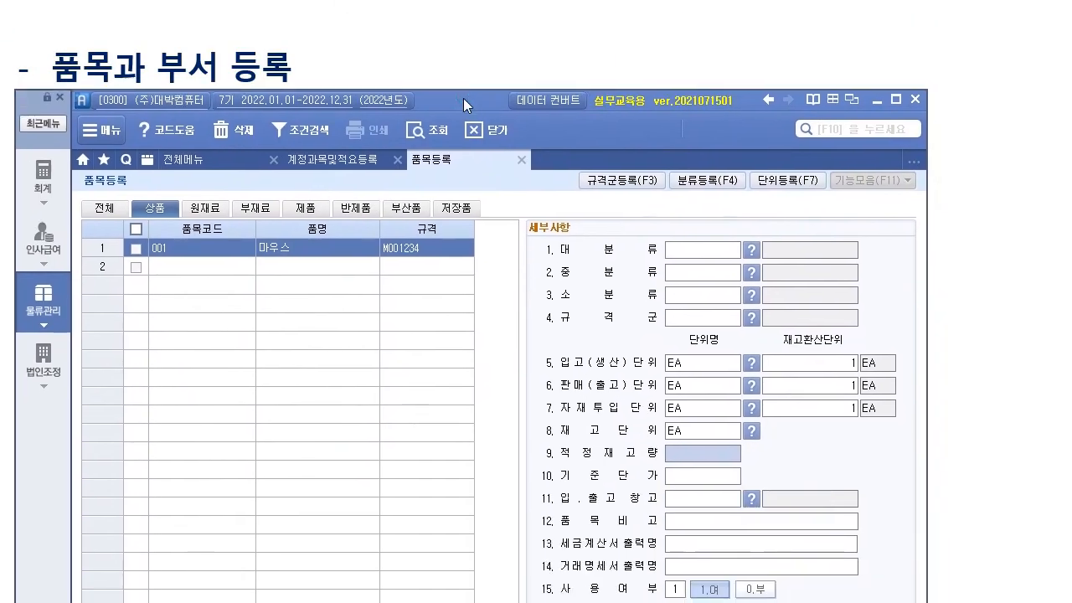
{"action": "type", "text": "10000"}
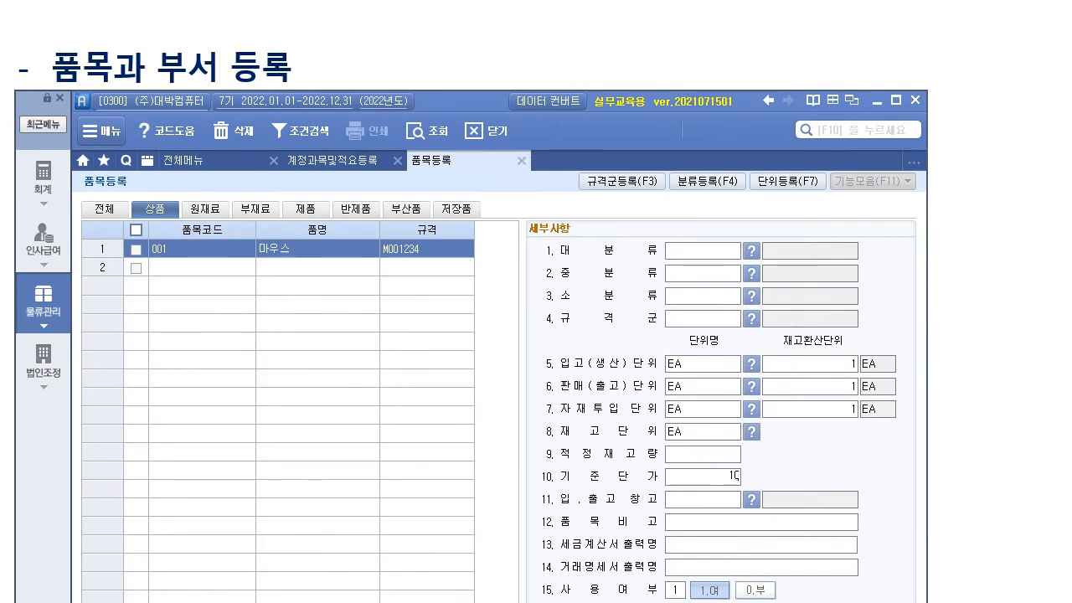
{"action": "key", "text": "Return"}
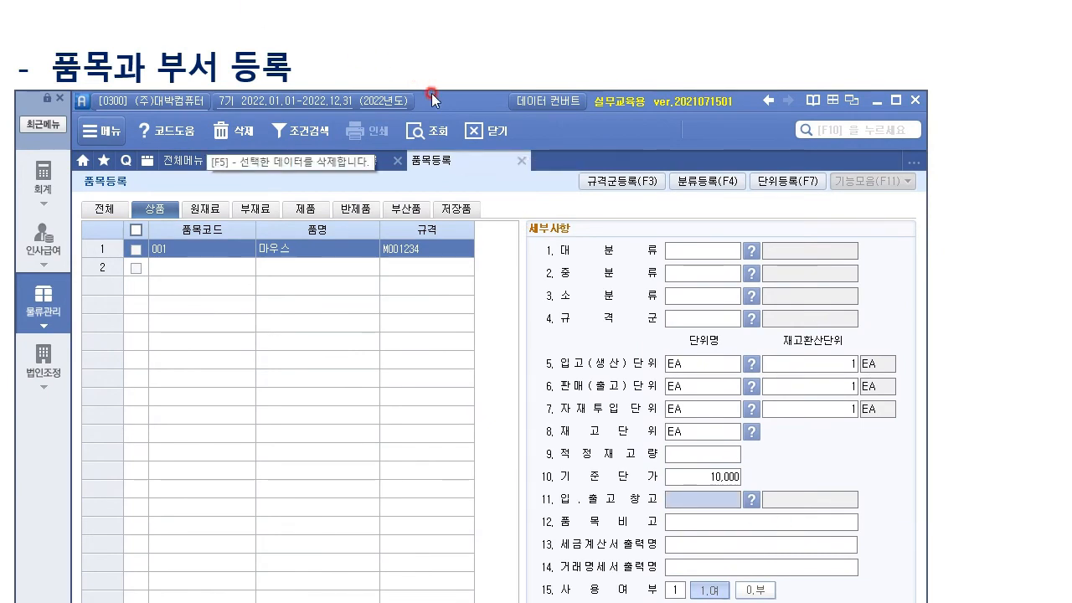
{"action": "left_click_drag", "start_coordinate": [444, 105], "coordinate": [436, 232]}
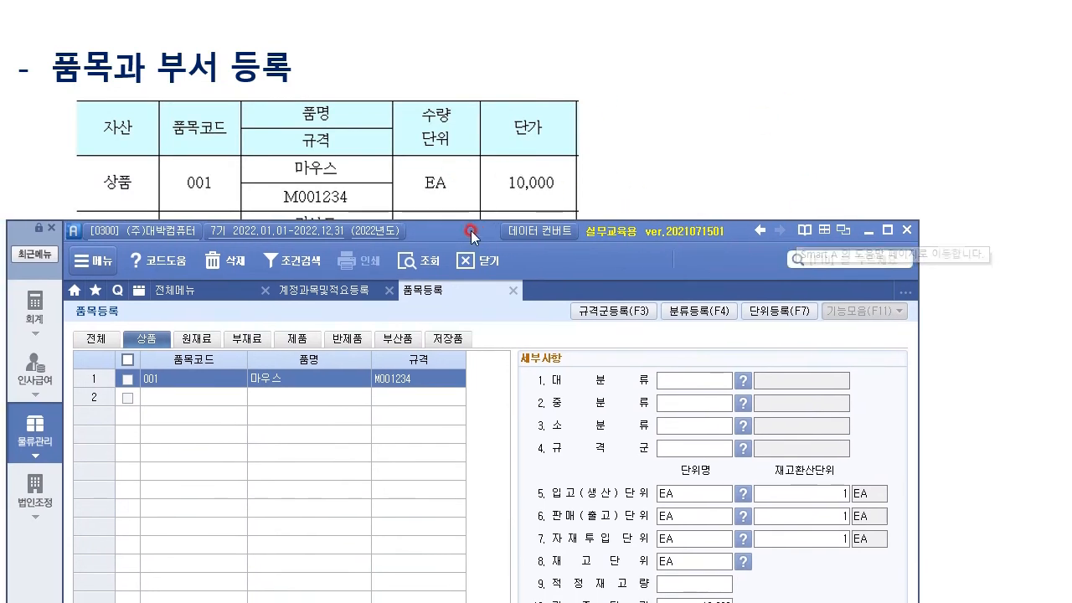
{"action": "left_click_drag", "start_coordinate": [467, 228], "coordinate": [485, 30]}
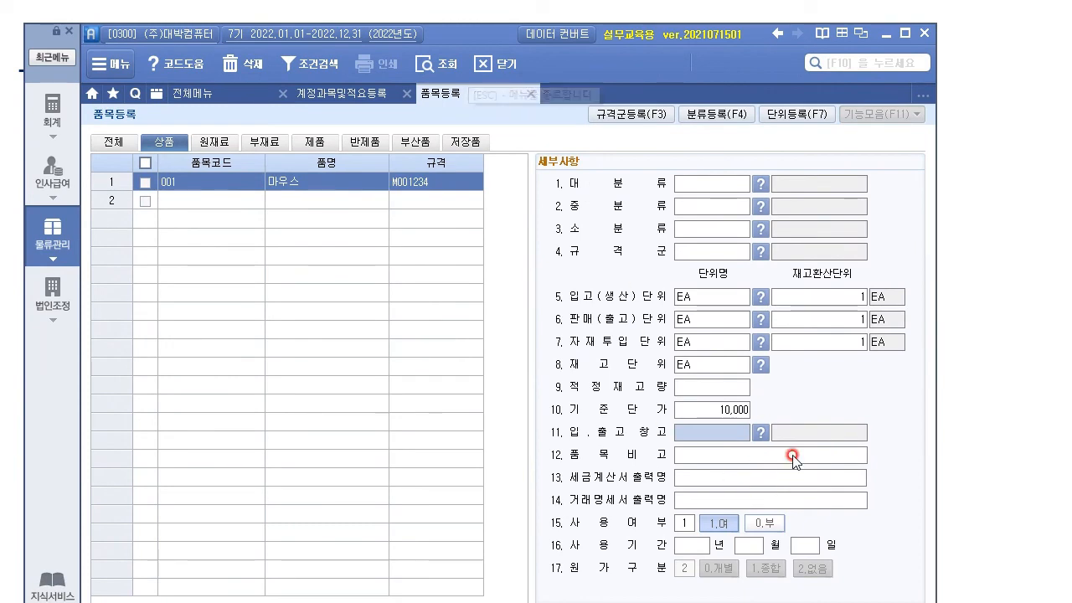
- Uncover the exercise table's second item and register 상품 item 002 as 키보드 with the specification KEY100
{"action": "left_click_drag", "start_coordinate": [461, 34], "coordinate": [482, 281]}
{"action": "left_click", "coordinate": [702, 476]}
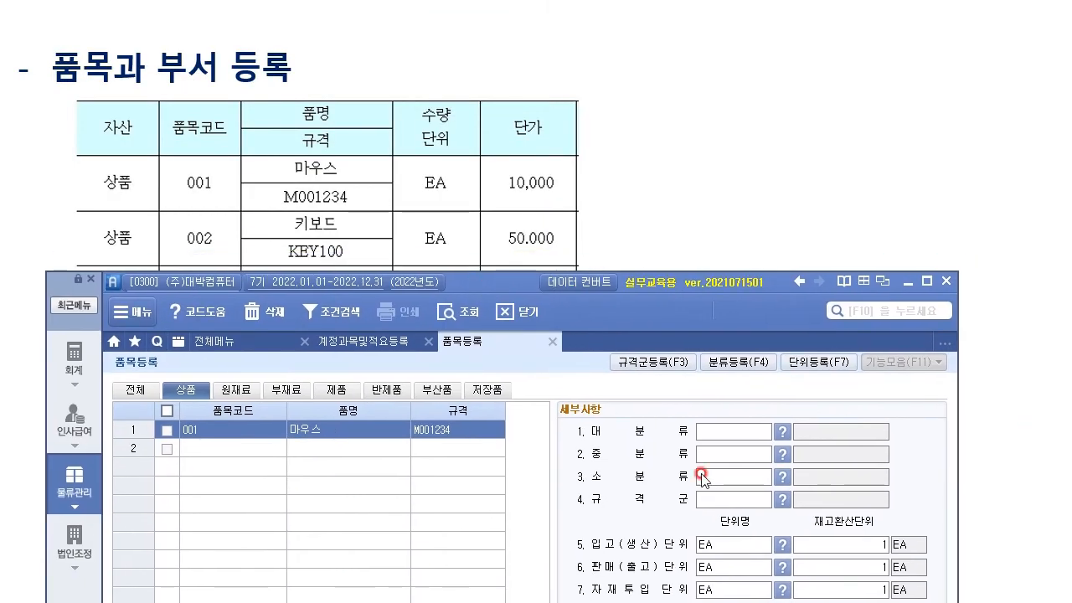
{"action": "left_click", "coordinate": [222, 455]}
{"action": "type", "text": "002"}
{"action": "key", "text": "Return"}
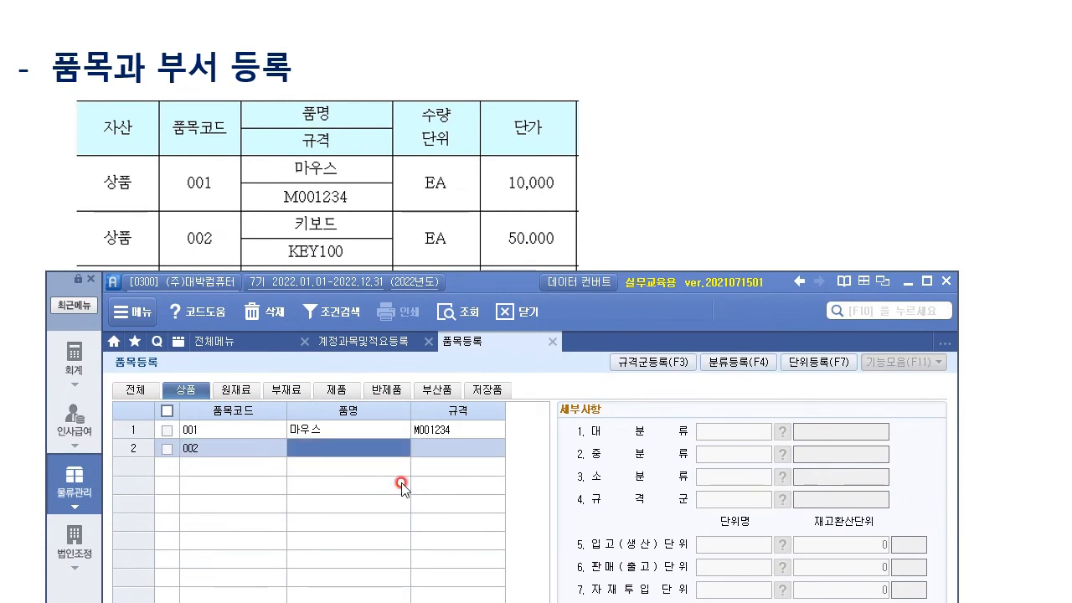
{"action": "type", "text": "ZLQH"}
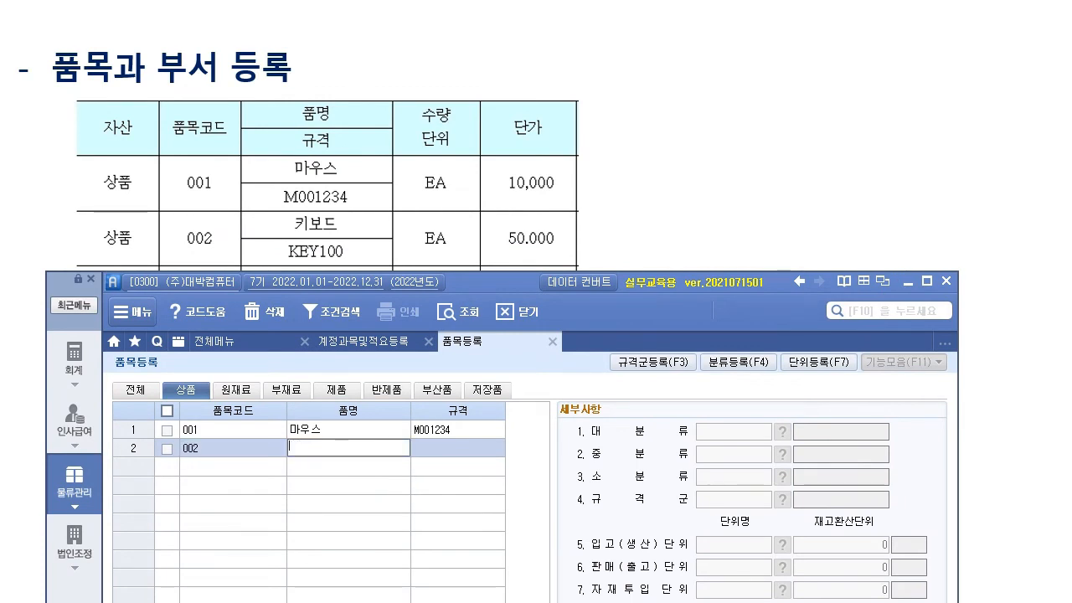
{"action": "type", "text": "EM"}
{"action": "key", "text": "Return"}
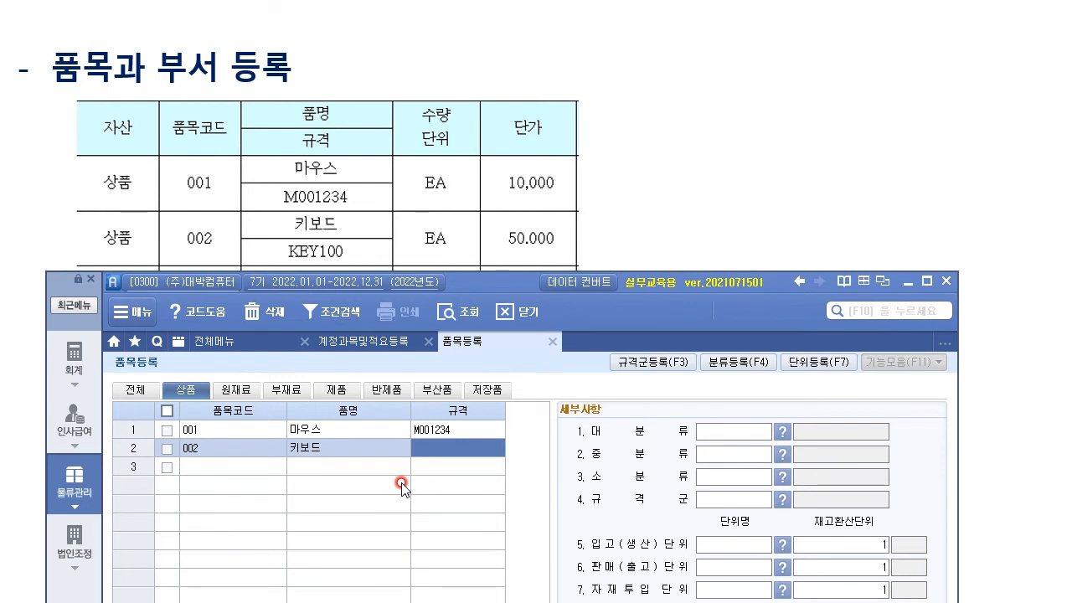
{"action": "type", "text": "KEY1"}
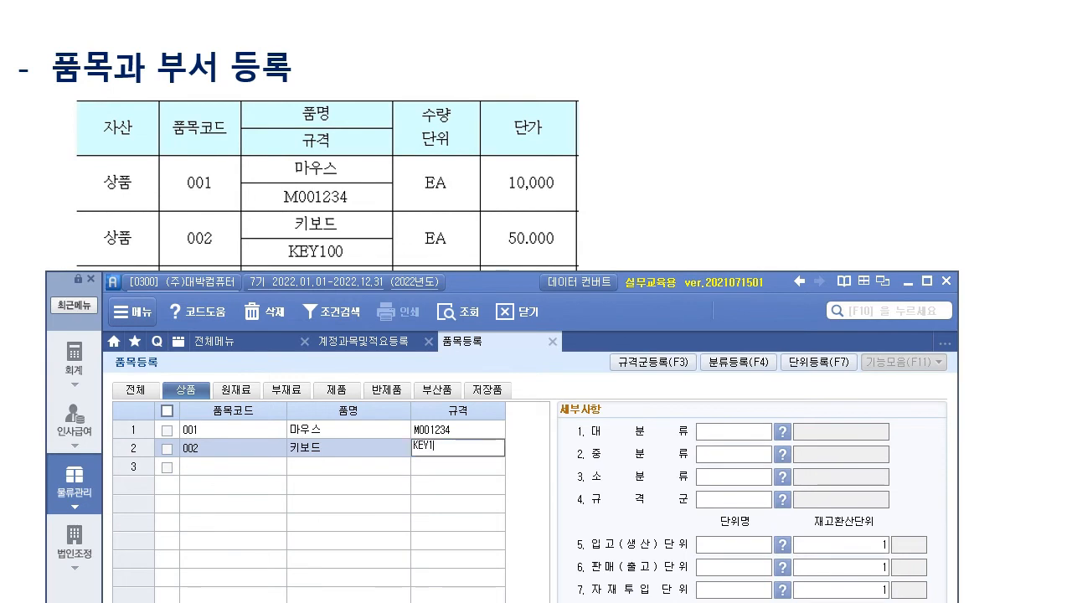
{"action": "type", "text": "00"}
{"action": "key", "text": "Return"}
- Set the receiving, sales, material input and stock units of 키보드 to EA
{"action": "key", "text": "Return"}
{"action": "key", "text": "Return"}
{"action": "key", "text": "Return"}
{"action": "key", "text": "Return"}
{"action": "key", "text": "Return"}
{"action": "key", "text": "shift+Tab"}
{"action": "type", "text": "EA"}
{"action": "key", "text": "Return"}
{"action": "type", "text": "EA"}
{"action": "key", "text": "Return"}
{"action": "type", "text": "EA"}
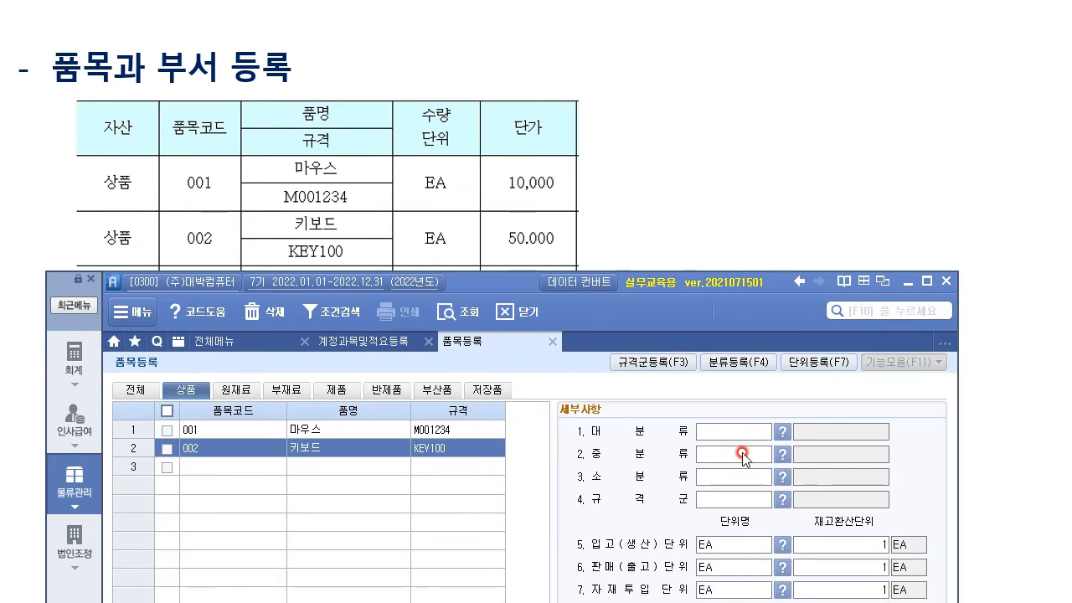
- Set the 기준단가 of 키보드 to 50,000
{"action": "left_click_drag", "start_coordinate": [482, 282], "coordinate": [493, 39]}
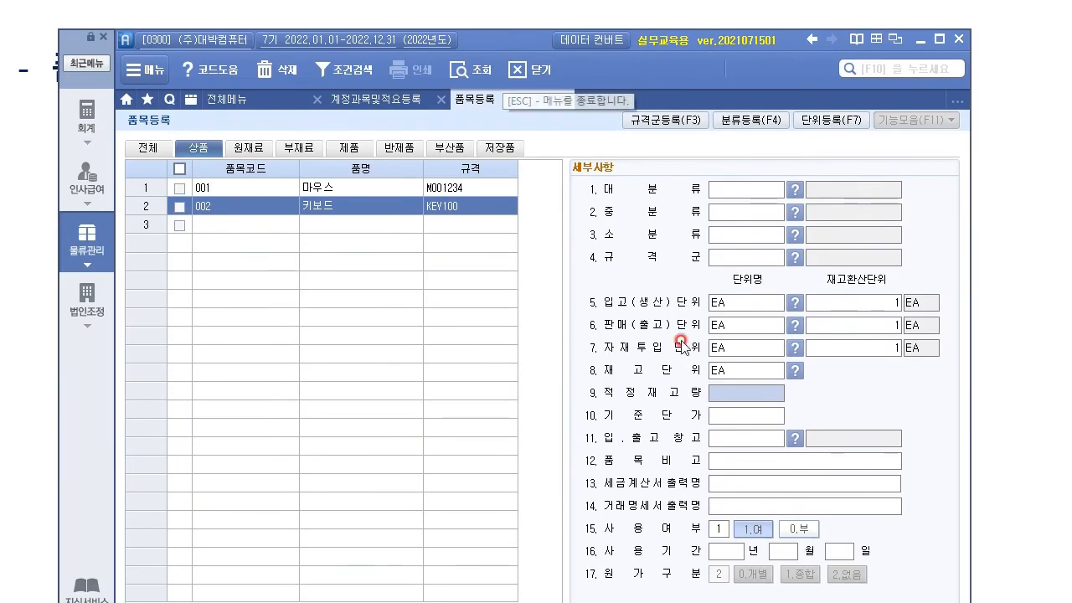
{"action": "left_click", "coordinate": [768, 418]}
{"action": "type", "text": "50,000"}
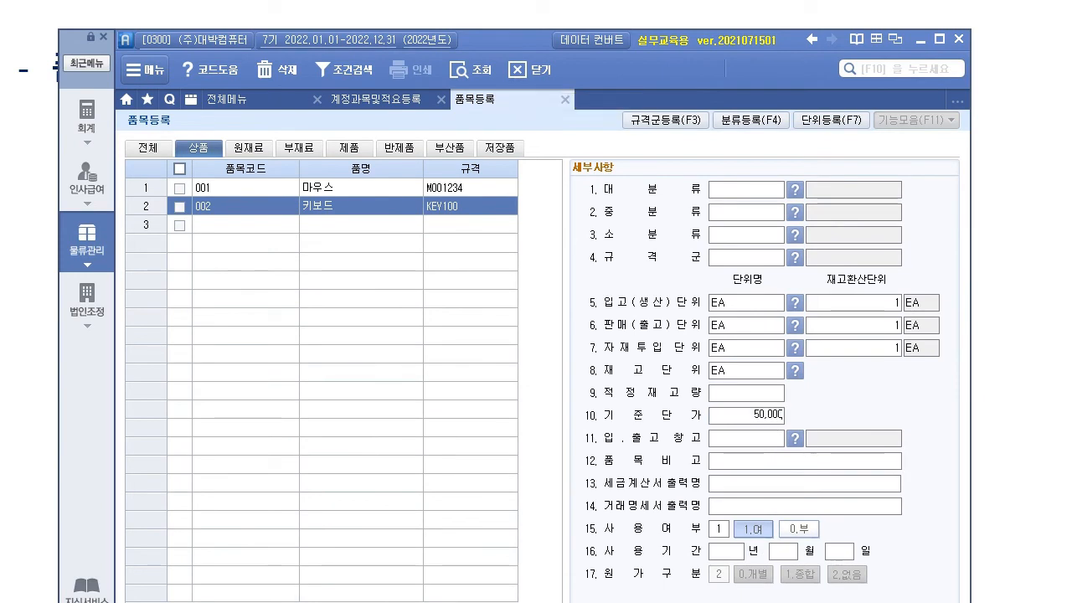
{"action": "key", "text": "Return"}
- Uncover the exercise table's third item and add 상품 item code 003 with the name 모니터
{"action": "left_click_drag", "start_coordinate": [507, 38], "coordinate": [695, 59]}
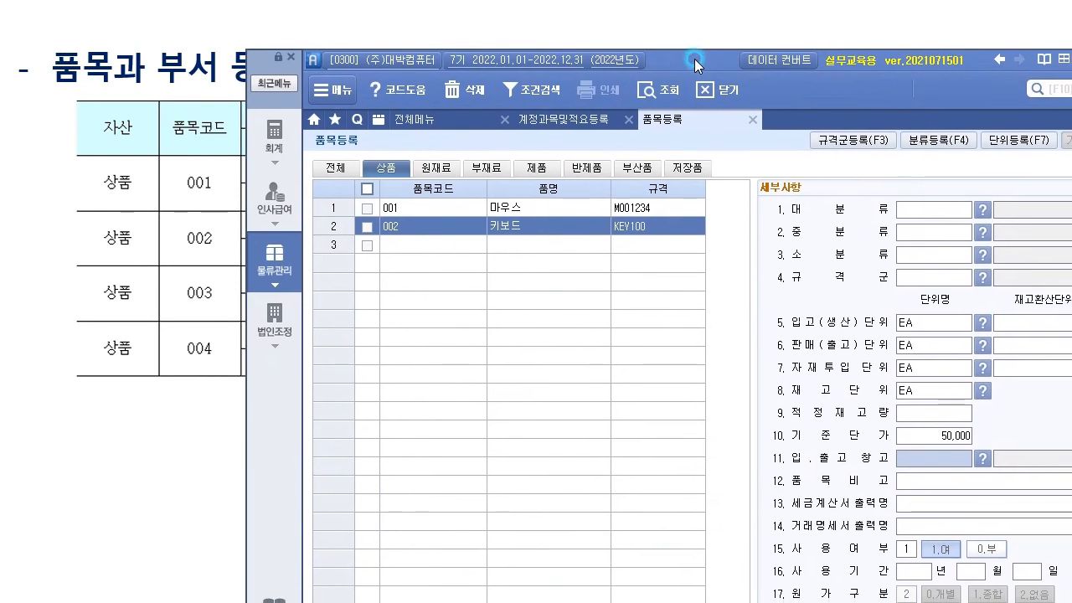
{"action": "left_click", "coordinate": [455, 245]}
{"action": "type", "text": "003"}
{"action": "key", "text": "Return"}
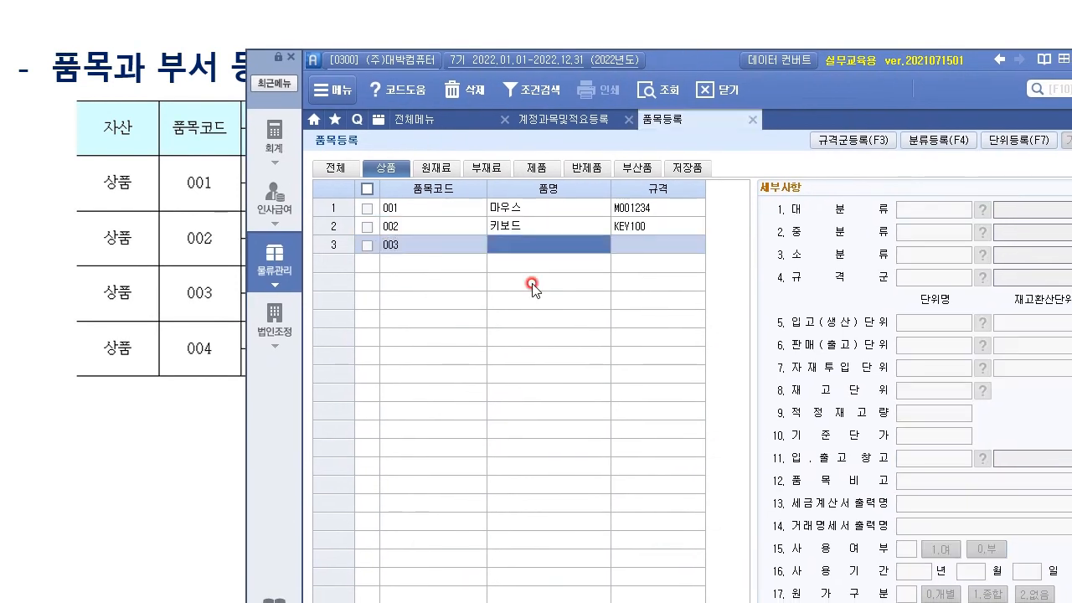
{"action": "left_click_drag", "start_coordinate": [699, 71], "coordinate": [471, 351]}
{"action": "left_click", "coordinate": [293, 531]}
{"action": "type", "text": "새"}
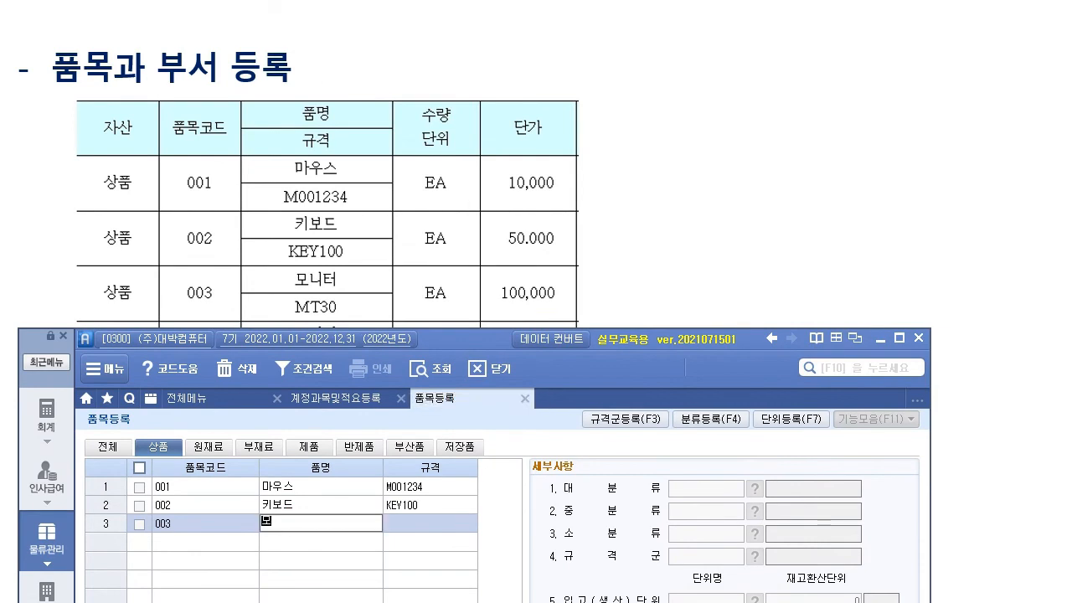
{"action": "type", "text": "니터"}
{"action": "key", "text": "Return"}
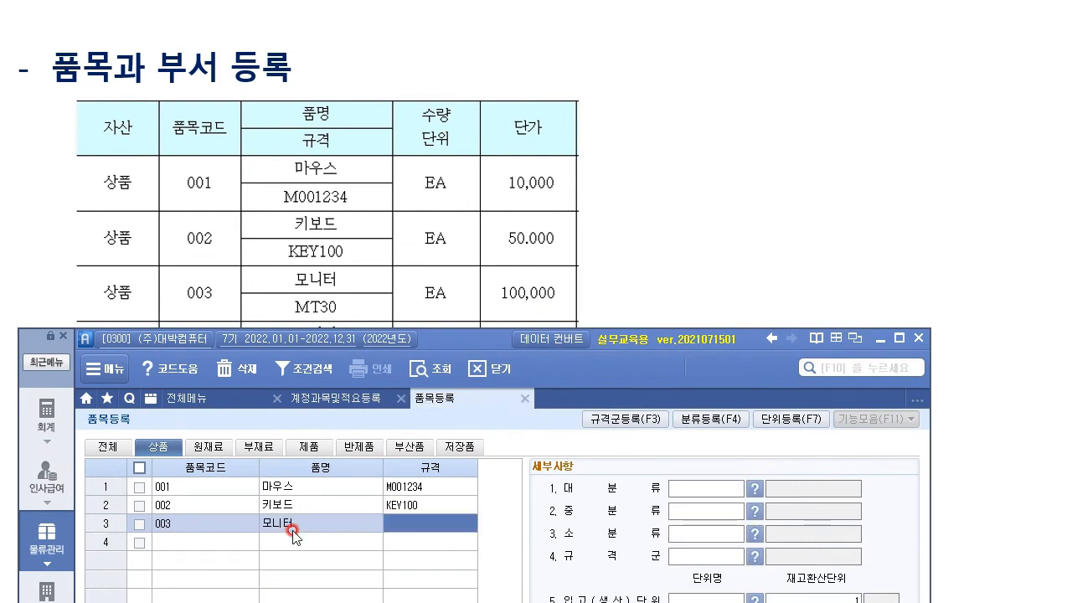
- Enter MT30 as the specification of 모니터 and move on to its unit details
{"action": "type", "text": "MT3"}
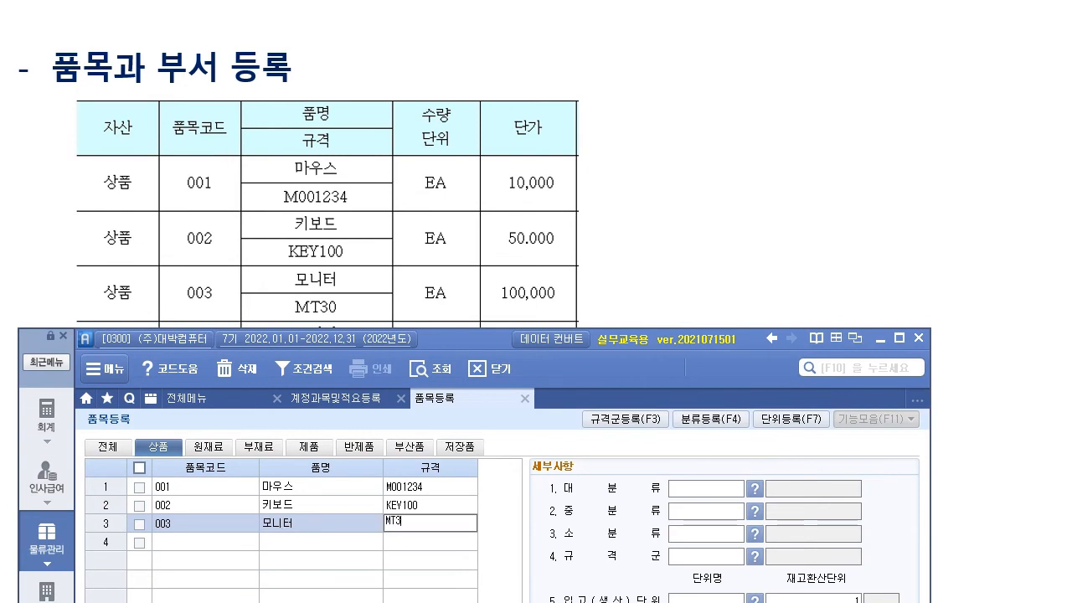
{"action": "type", "text": "0"}
{"action": "key", "text": "Return"}
{"action": "key", "text": "Return"}
{"action": "key", "text": "Return"}
{"action": "key", "text": "Return"}
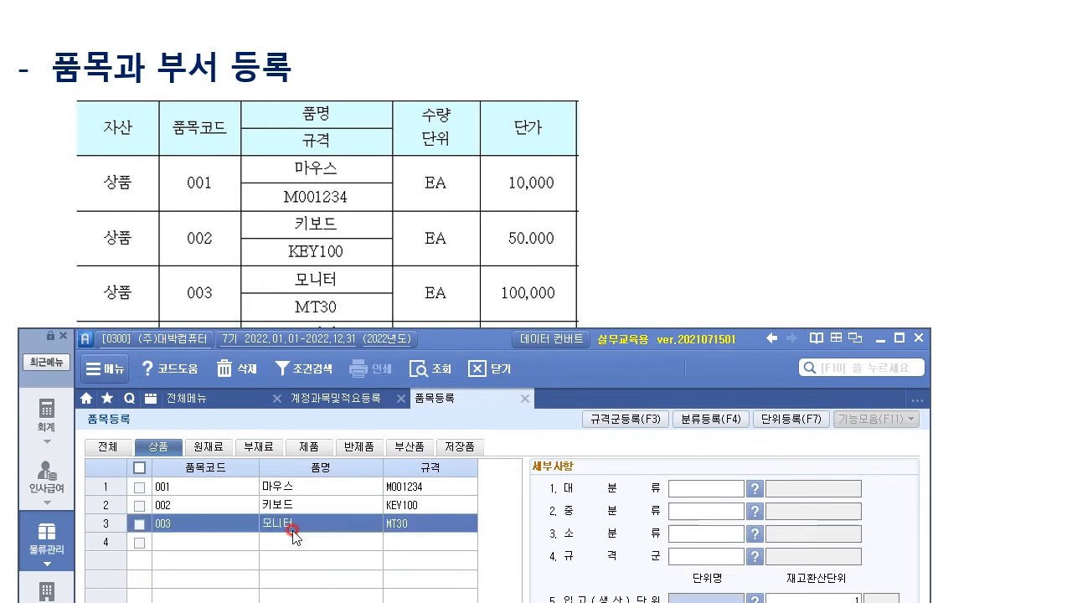
- Set the receiving, sales, material input and stock units of 모니터 to EA
{"action": "left_click_drag", "start_coordinate": [493, 342], "coordinate": [504, 50]}
{"action": "type", "text": "EA"}
{"action": "key", "text": "Return"}
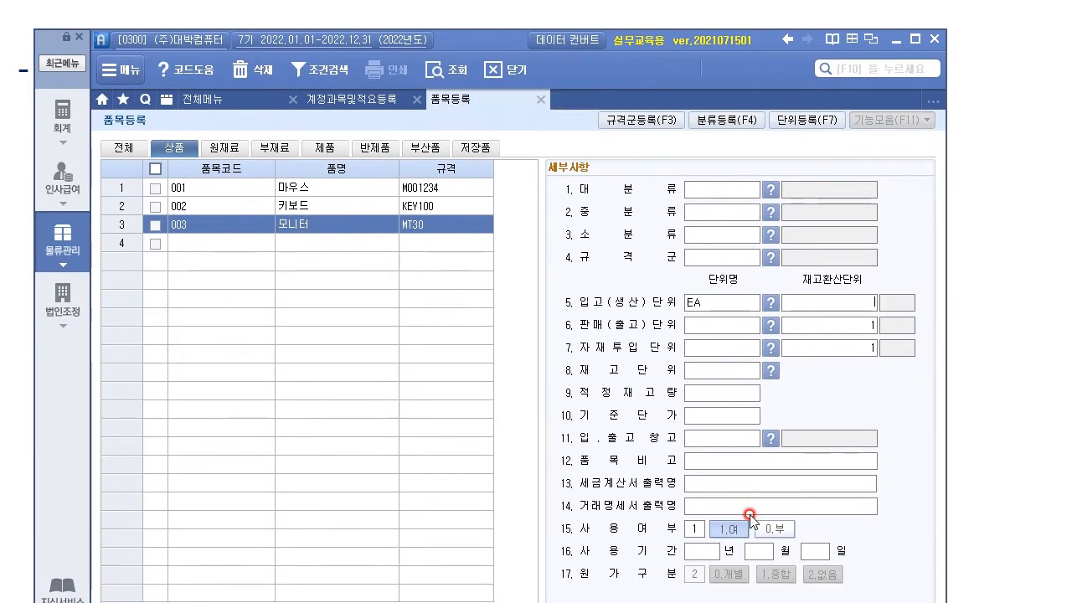
{"action": "key", "text": "Return"}
{"action": "type", "text": "EA"}
{"action": "key", "text": "Return"}
{"action": "key", "text": "Return"}
{"action": "type", "text": "EA"}
{"action": "key", "text": "Return"}
{"action": "key", "text": "Return"}
{"action": "type", "text": "EA"}
{"action": "key", "text": "Return"}
- Set the 기준단가 of 모니터 to 100,000, leaving the 적정재고량 blank
{"action": "key", "text": "Return"}
{"action": "type", "text": "100,000"}
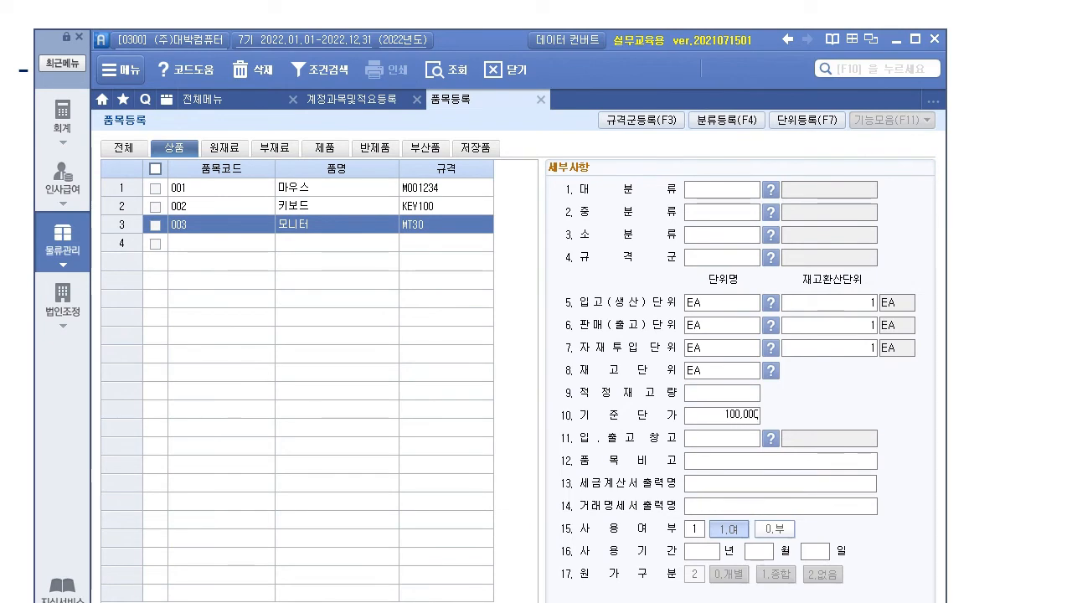
{"action": "key", "text": "Return"}
- Uncover the exercise table's fourth item and add 상품 item code 004 with the name 스피커
{"action": "left_click_drag", "start_coordinate": [498, 41], "coordinate": [483, 391]}
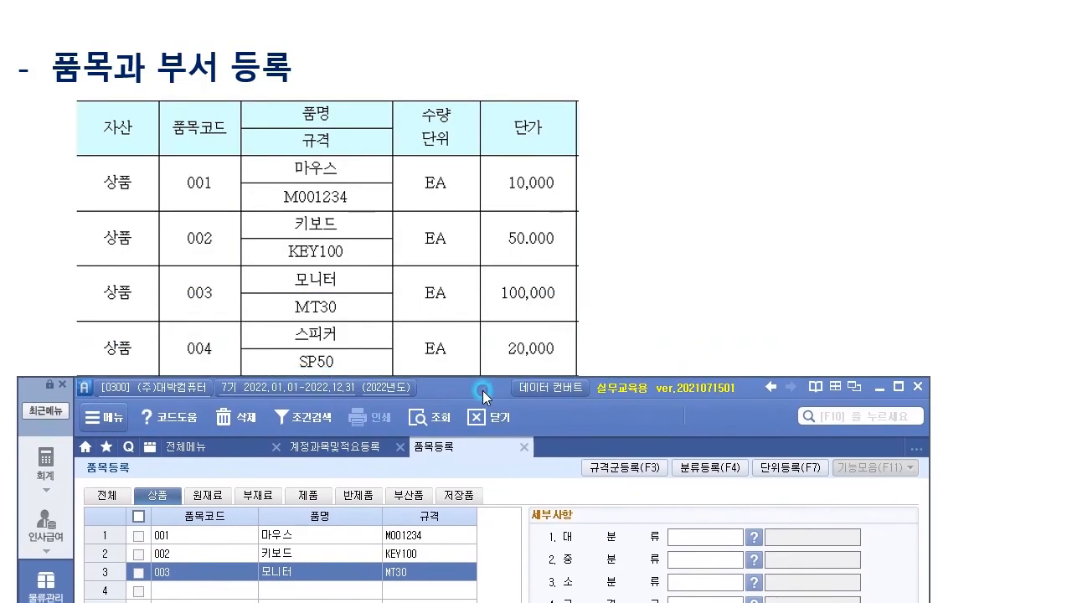
{"action": "left_click", "coordinate": [191, 587]}
{"action": "type", "text": "004"}
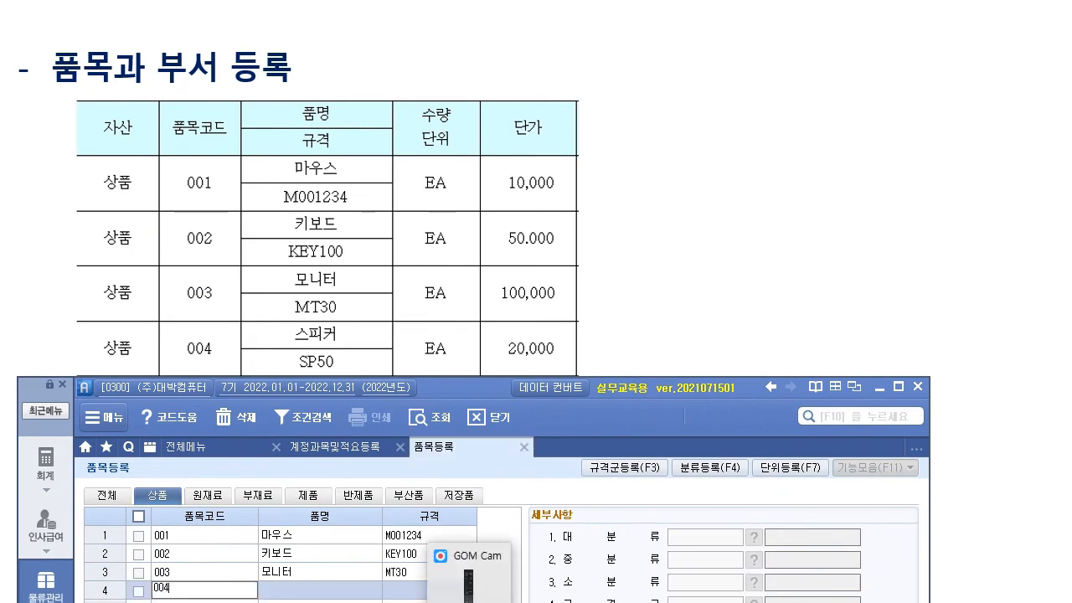
{"action": "key", "text": "Return"}
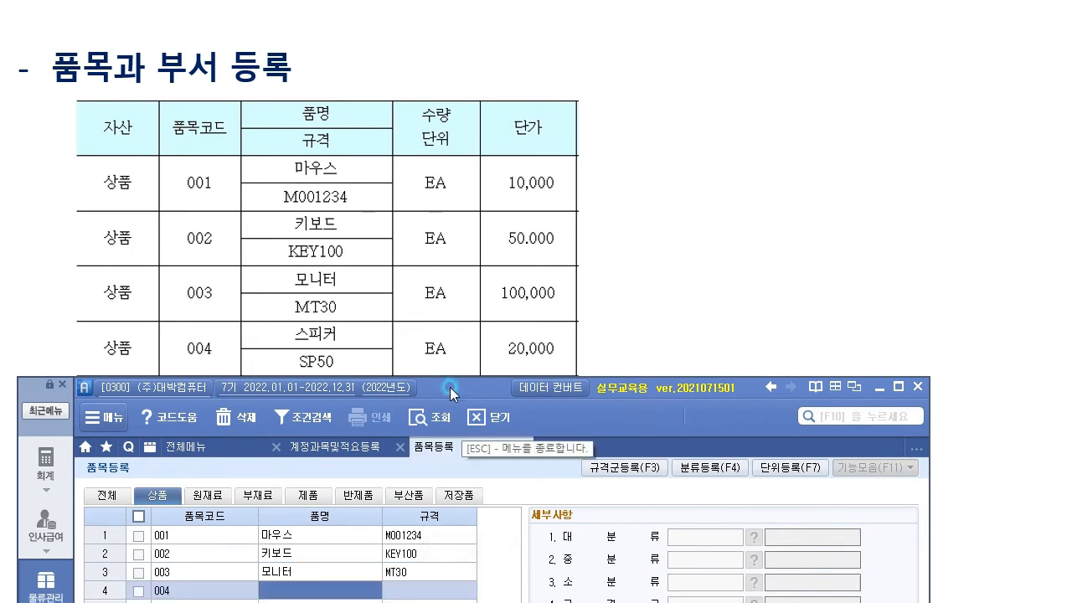
{"action": "left_click", "coordinate": [279, 591]}
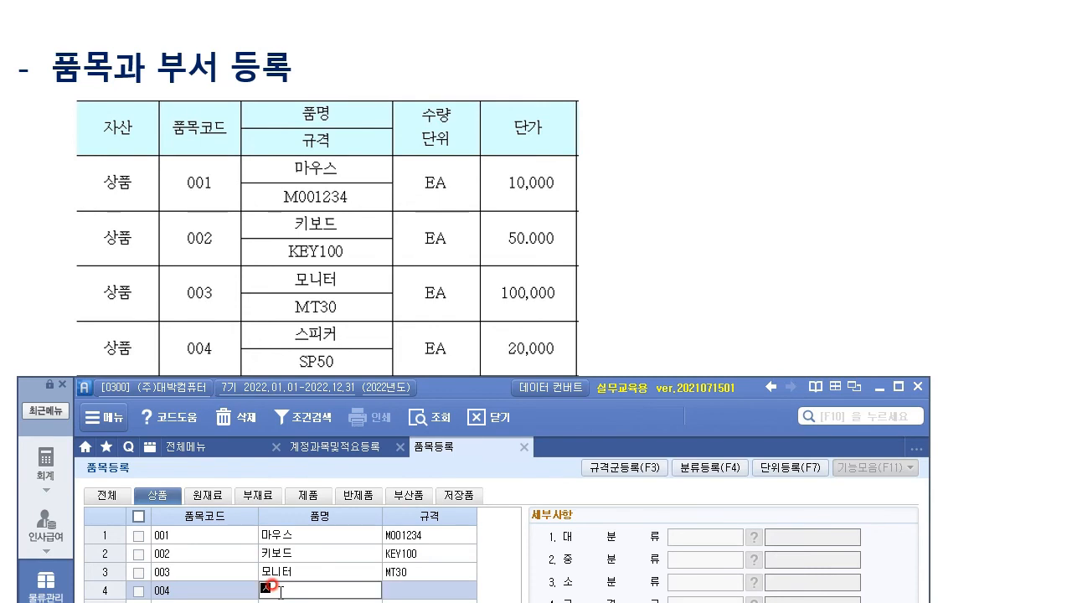
{"action": "type", "text": "스피커"}
{"action": "key", "text": "Return"}
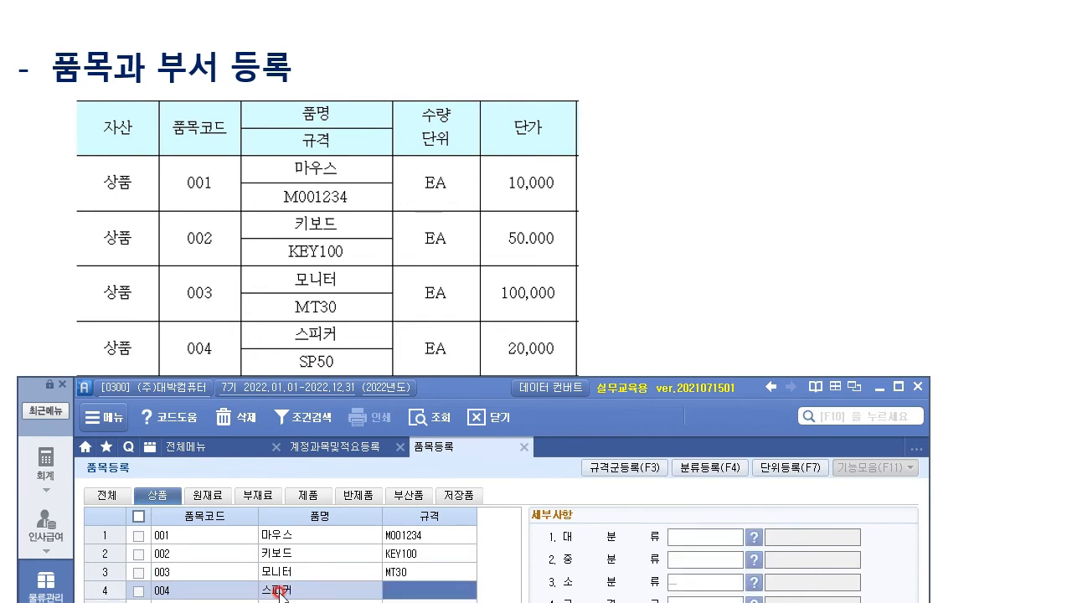
- Enter SP50 as the specification of 스피커 and move on to its unit details
{"action": "type", "text": "S"}
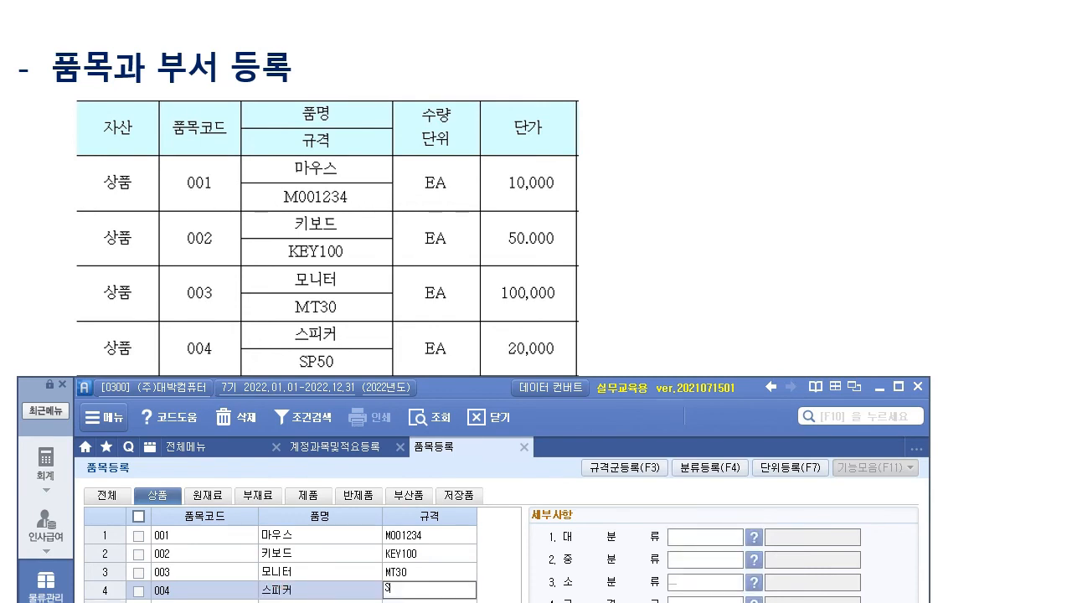
{"action": "type", "text": "P50"}
{"action": "key", "text": "Return"}
{"action": "key", "text": "Return"}
{"action": "key", "text": "Return"}
{"action": "key", "text": "Return"}
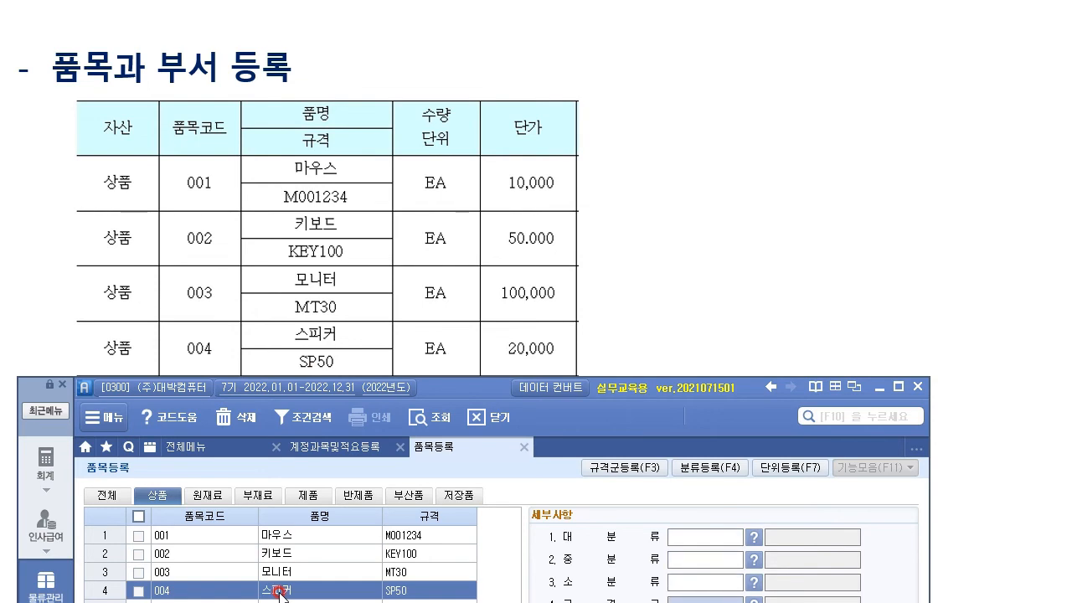
- Set the receiving, sales, material input and stock units of 스피커 to EA
{"action": "left_click_drag", "start_coordinate": [470, 398], "coordinate": [481, 28]}
{"action": "left_click", "coordinate": [706, 280]}
{"action": "type", "text": "EA"}
{"action": "key", "text": "Return"}
{"action": "type", "text": "EA"}
{"action": "key", "text": "Return"}
{"action": "key", "text": "Return"}
{"action": "key", "text": "Return"}
- Set the 기준단가 of 스피커 to 20,000, leaving the 적정재고량 blank
{"action": "key", "text": "Return"}
{"action": "type", "text": "20,000"}
{"action": "key", "text": "Return"}
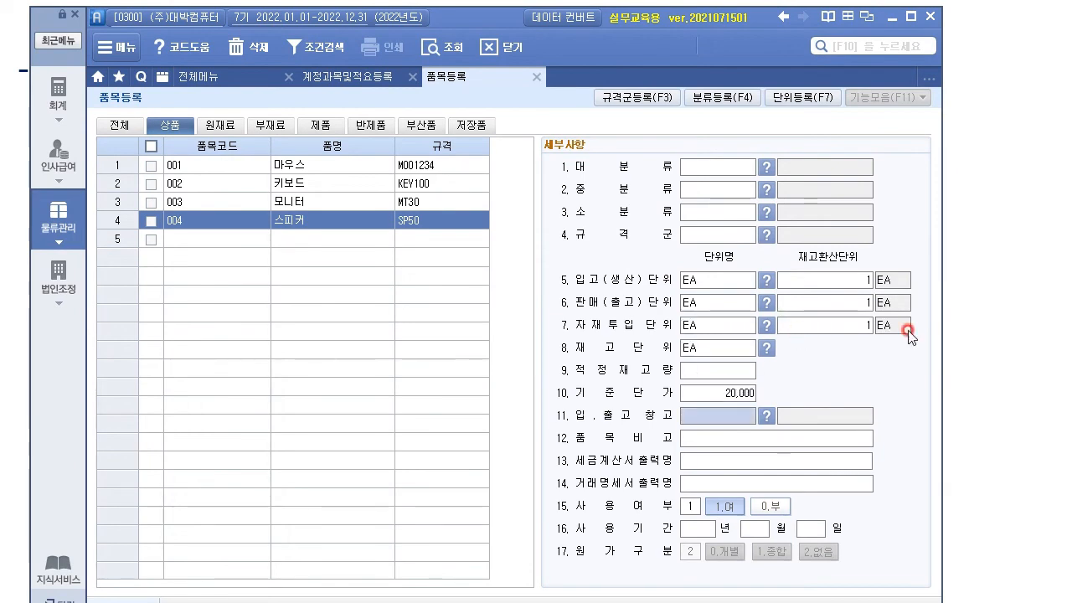
- Close the 품목등록 and 계정과목및적요등록 screens
{"action": "left_click_drag", "start_coordinate": [493, 20], "coordinate": [499, 19]}
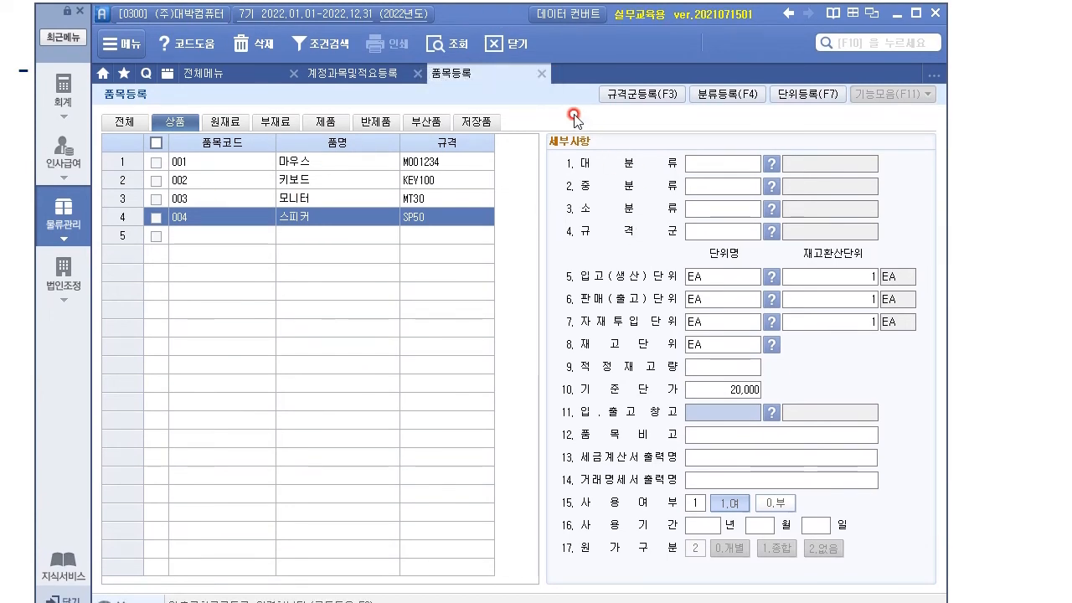
{"action": "left_click", "coordinate": [543, 72]}
{"action": "left_click", "coordinate": [415, 75]}
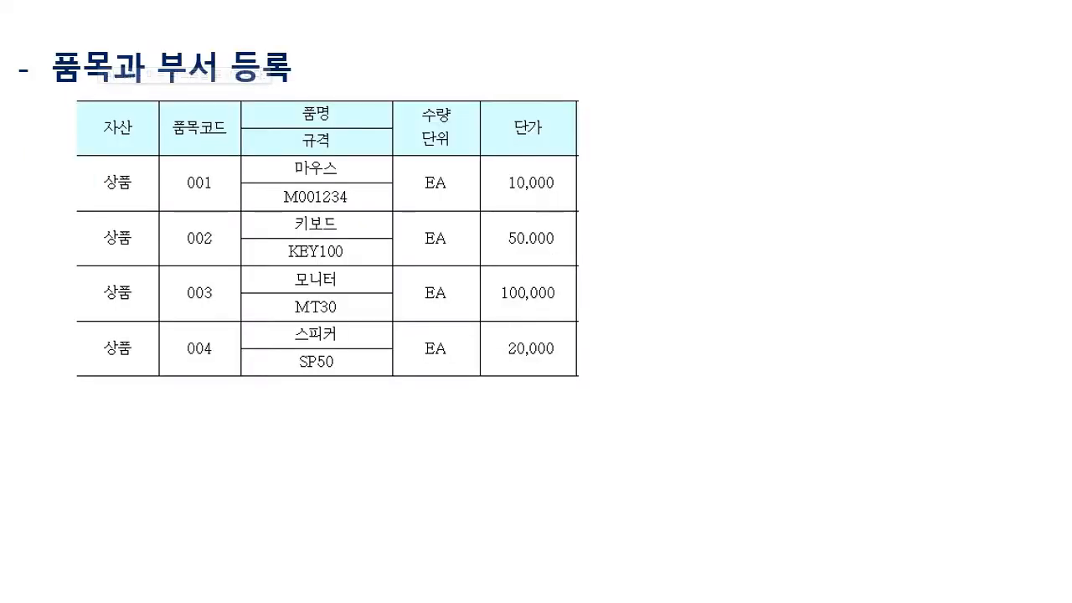
- Show the exercise's department table and open 부서/사원등록 in the accounting program below it
{"action": "key", "text": "Right"}
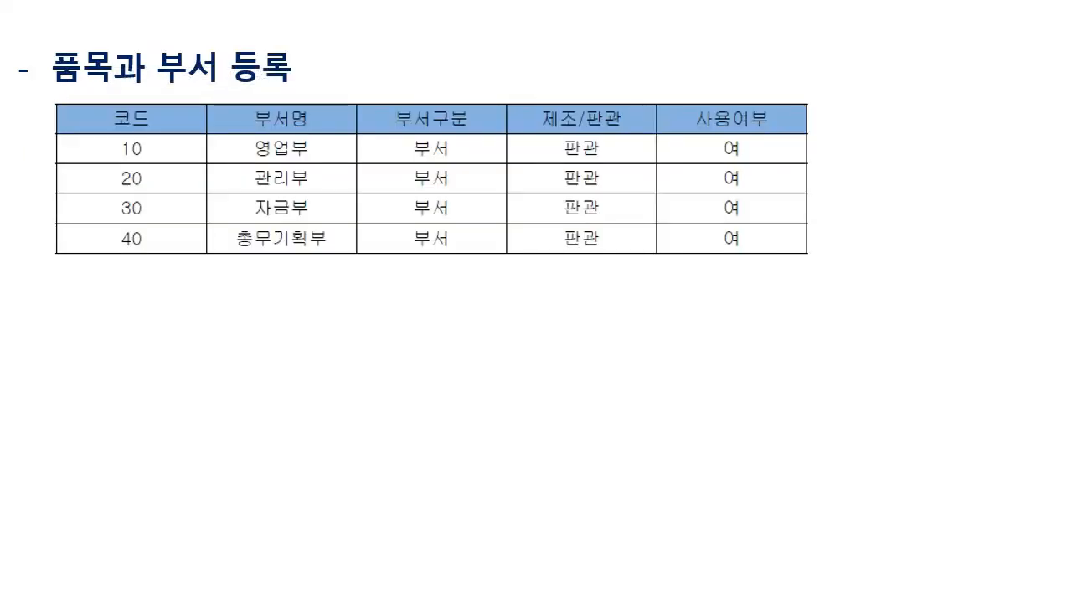
{"action": "left_click", "coordinate": [754, 601]}
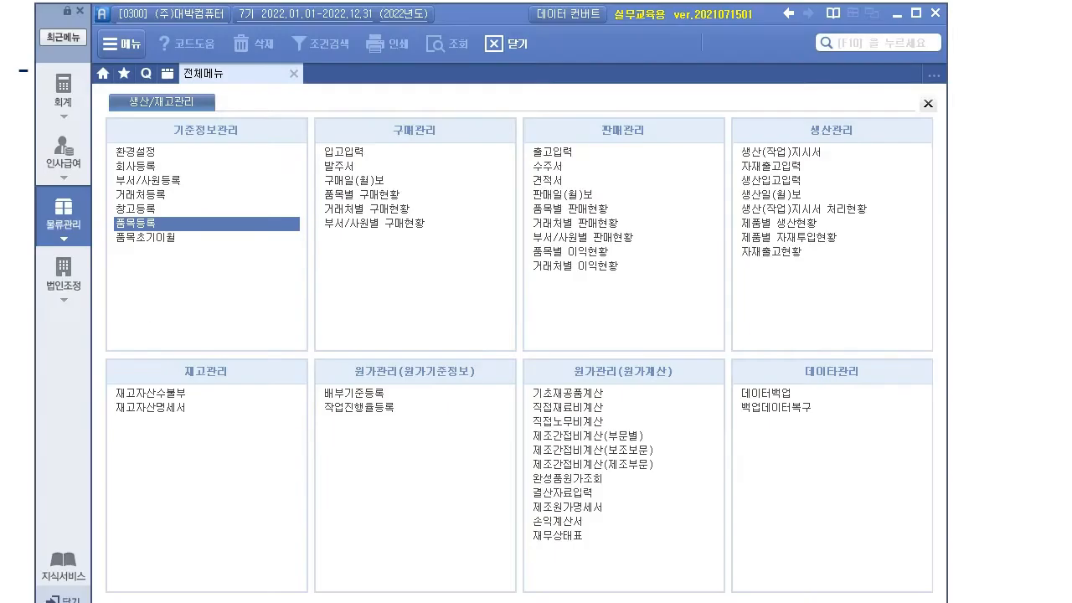
{"action": "left_click", "coordinate": [139, 180]}
{"action": "left_click_drag", "start_coordinate": [458, 14], "coordinate": [446, 280]}
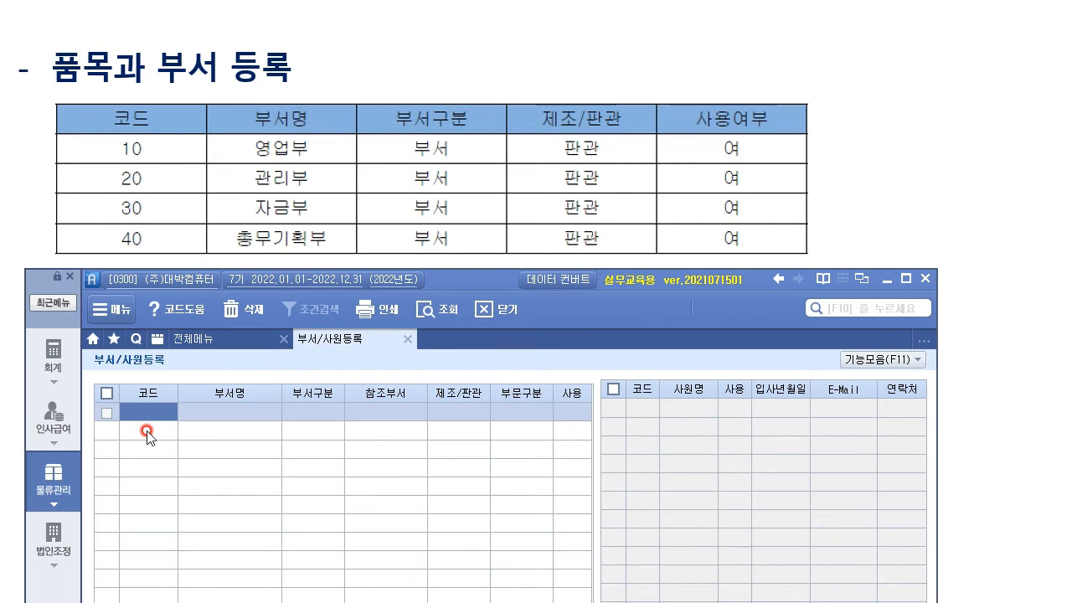
- Register department 10 as 영업부 with 부서구분 부서, 제조/판관 판관 and 사용 여
{"action": "type", "text": "10"}
{"action": "key", "text": "Return"}
{"action": "type", "text": "영어부"}
{"action": "key", "text": "Return"}
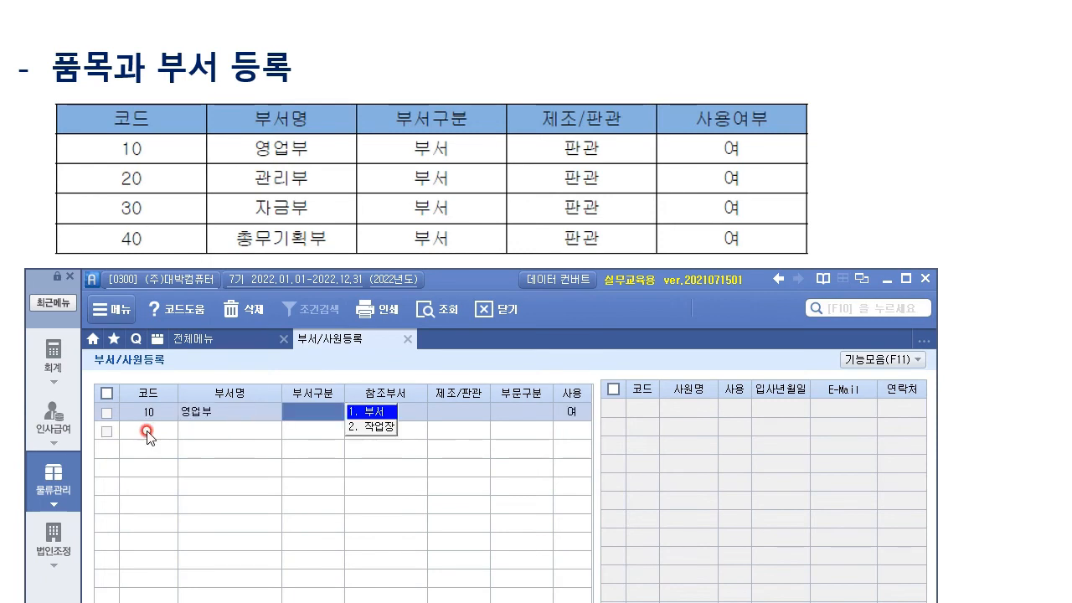
{"action": "key", "text": "Return"}
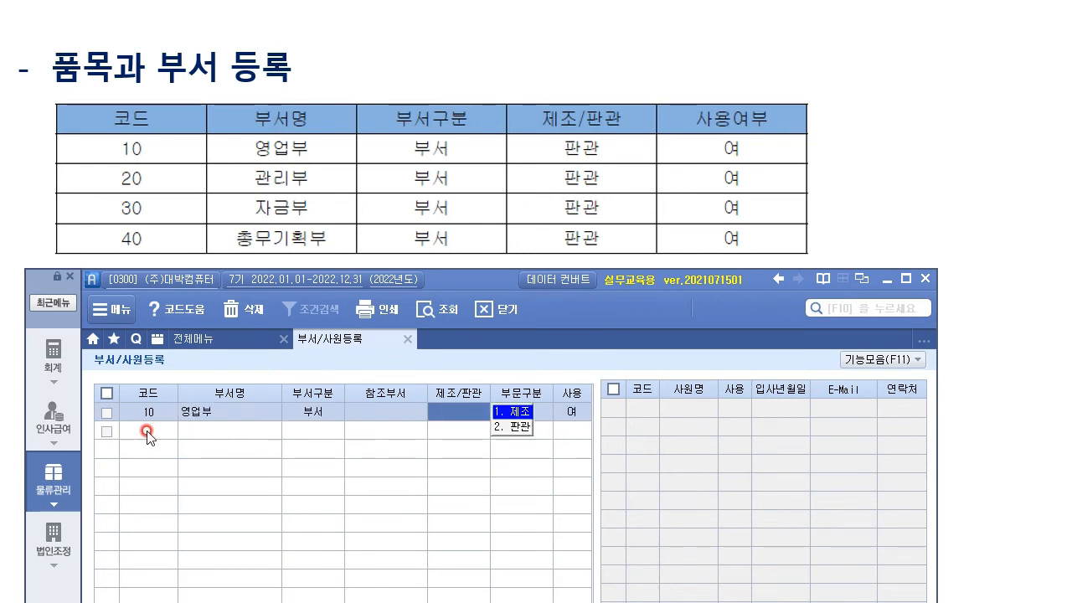
{"action": "left_click", "coordinate": [521, 427]}
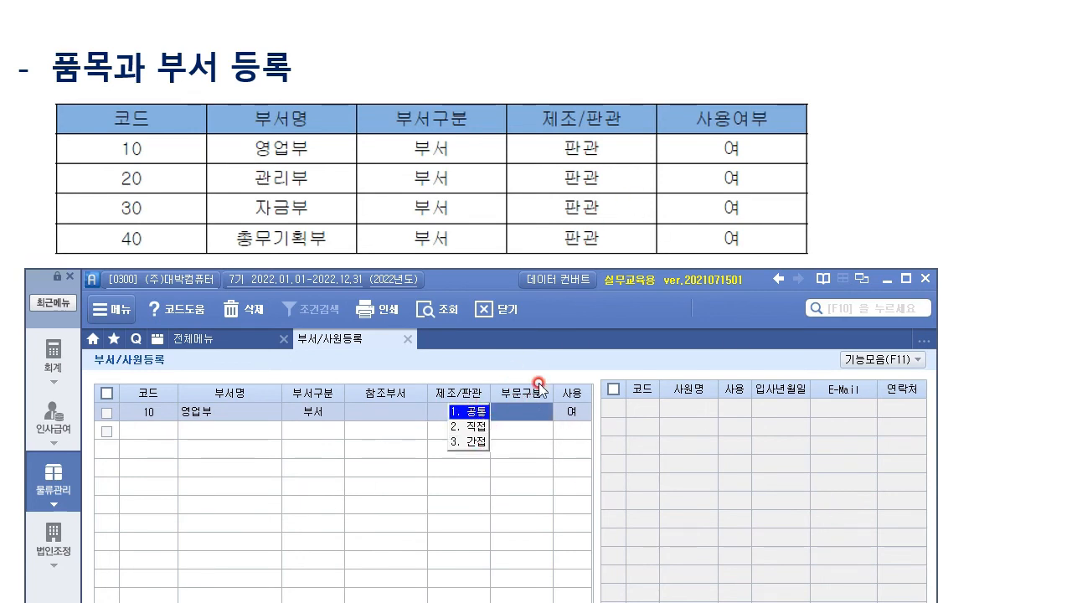
{"action": "left_click", "coordinate": [568, 412]}
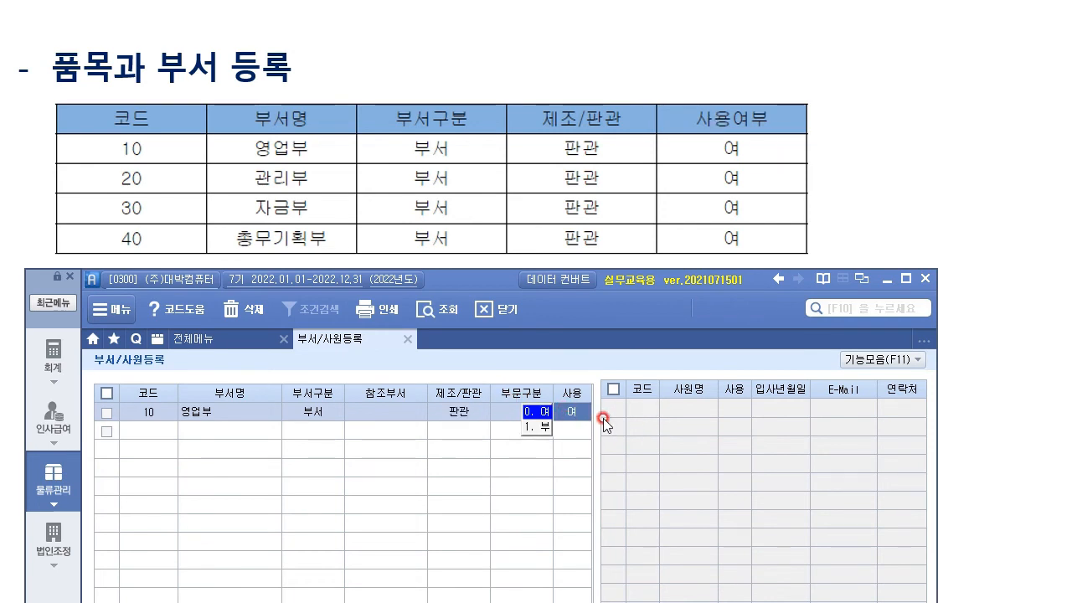
- Register department 20 as 관리부 with 부서구분 부서 and 제조/판관 판관, and check the employee lists of both departments
{"action": "left_click", "coordinate": [168, 429]}
{"action": "type", "text": "20"}
{"action": "key", "text": "Return"}
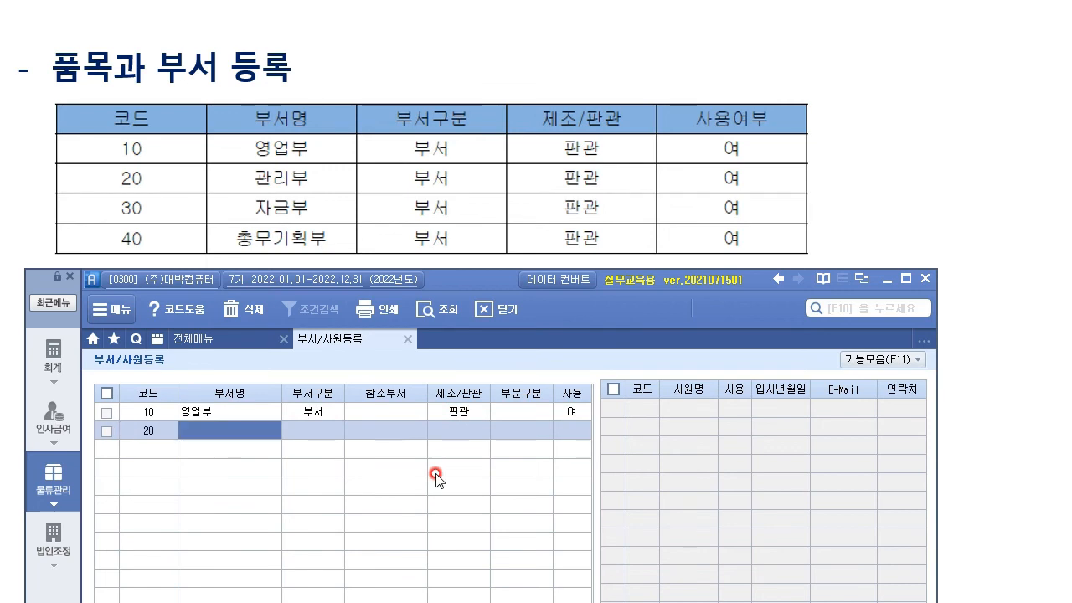
{"action": "type", "text": "관ㄹ"}
{"action": "type", "text": "관"}
{"action": "key", "text": "Return"}
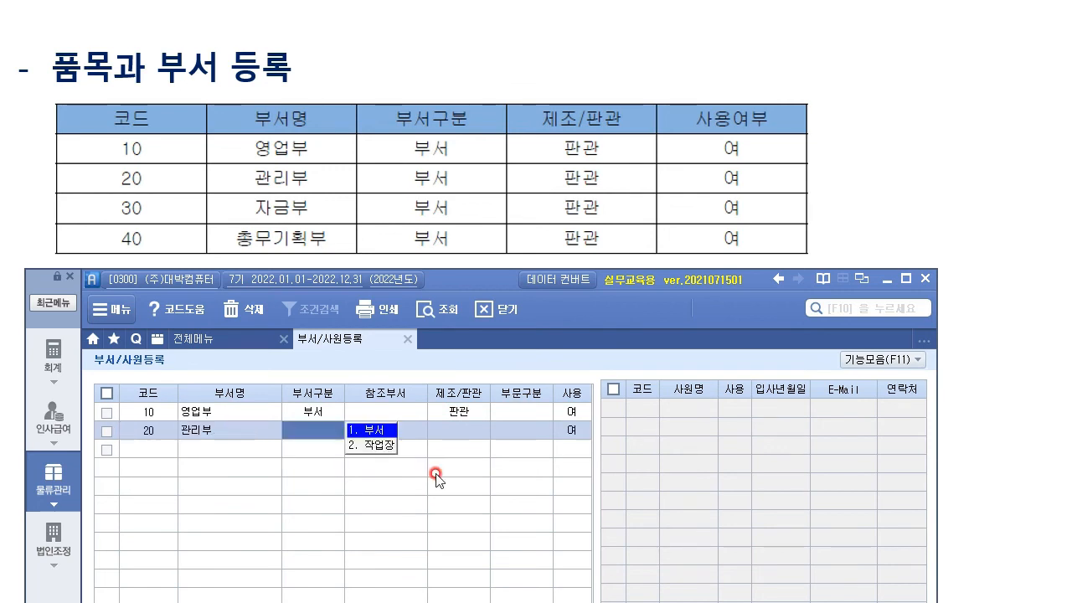
{"action": "key", "text": "Return"}
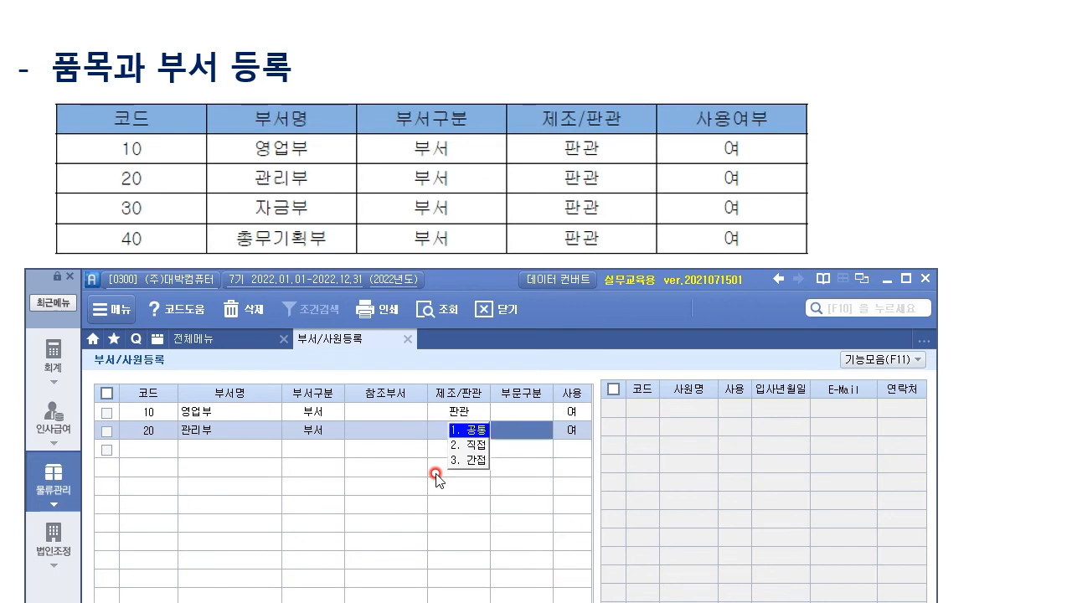
{"action": "key", "text": "Return"}
{"action": "key", "text": "Return"}
{"action": "key", "text": "Return"}
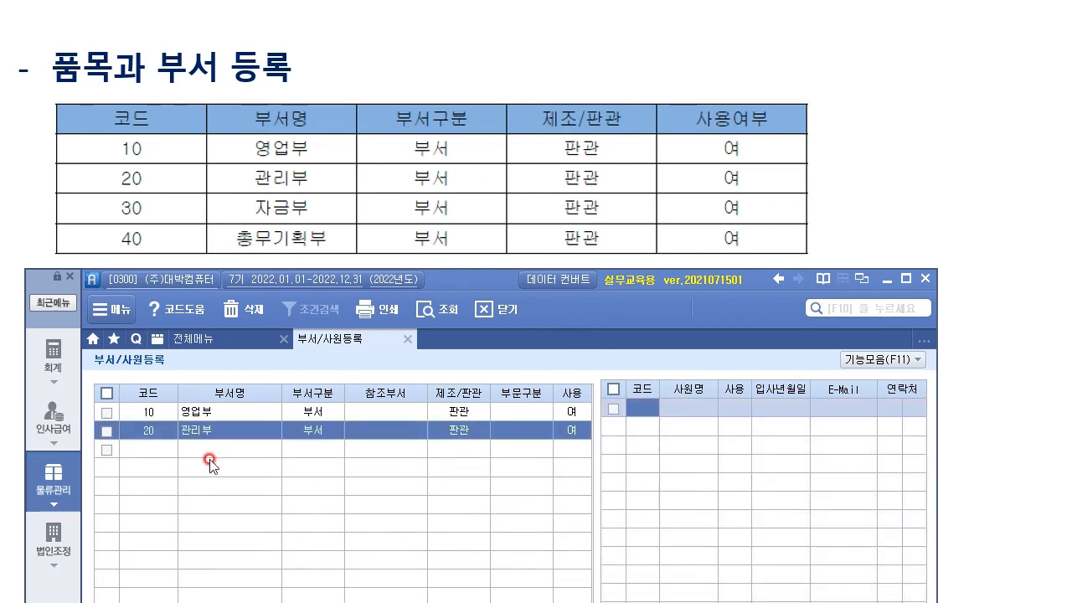
{"action": "left_click", "coordinate": [197, 411]}
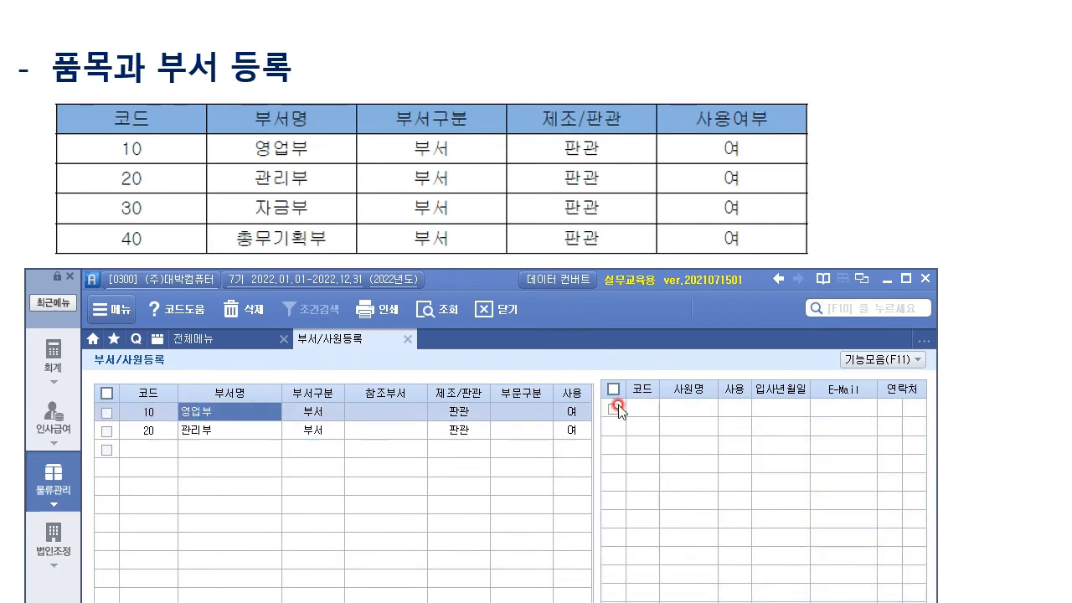
{"action": "left_click", "coordinate": [217, 434]}
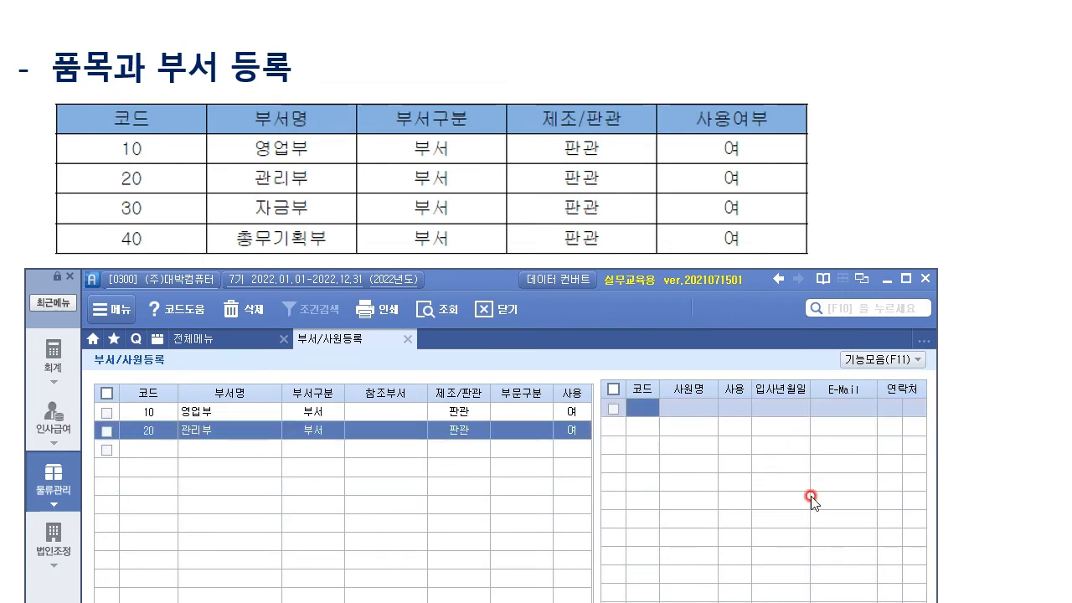
- Register department 30 as 자금부 with 부서구분 부서 and 제조/판관 판관
{"action": "left_click", "coordinate": [144, 449]}
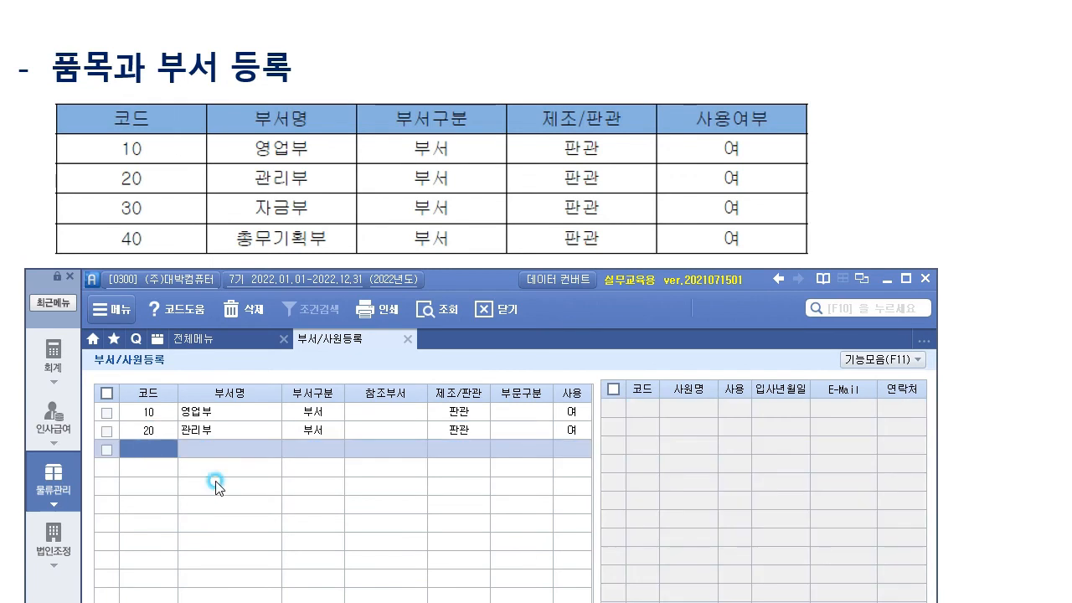
{"action": "type", "text": "30"}
{"action": "key", "text": "Return"}
{"action": "type", "text": "ㅈㄱ"}
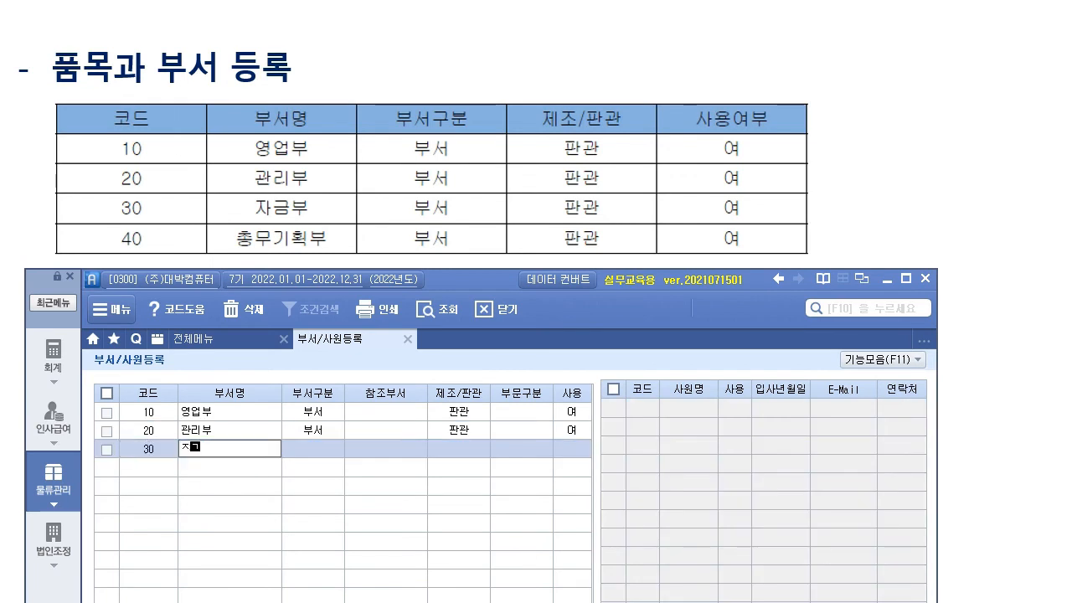
{"action": "type", "text": "금부"}
{"action": "key", "text": "Return"}
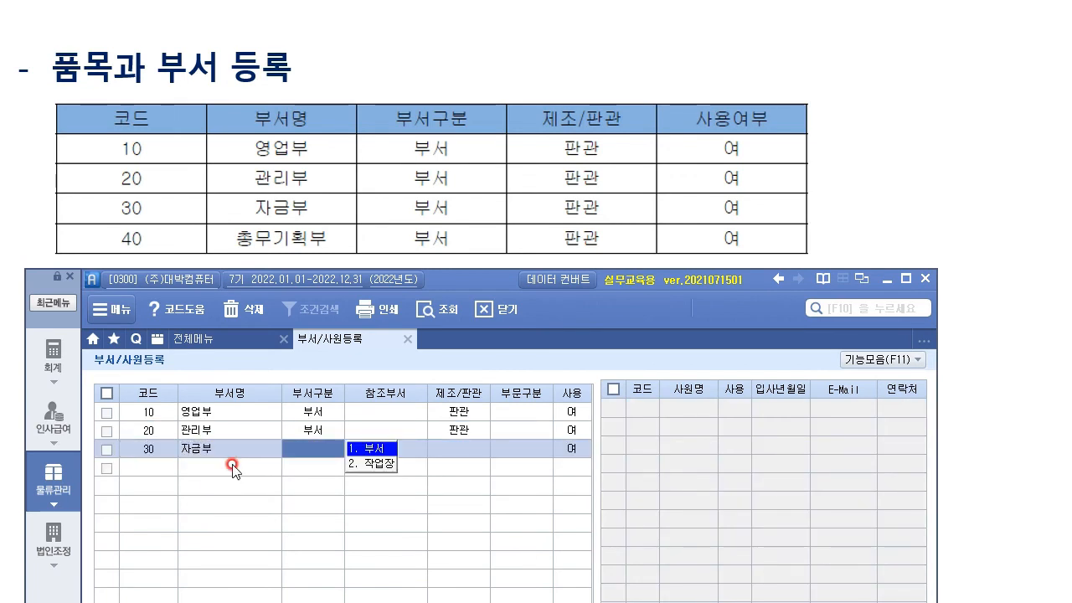
{"action": "key", "text": "Return"}
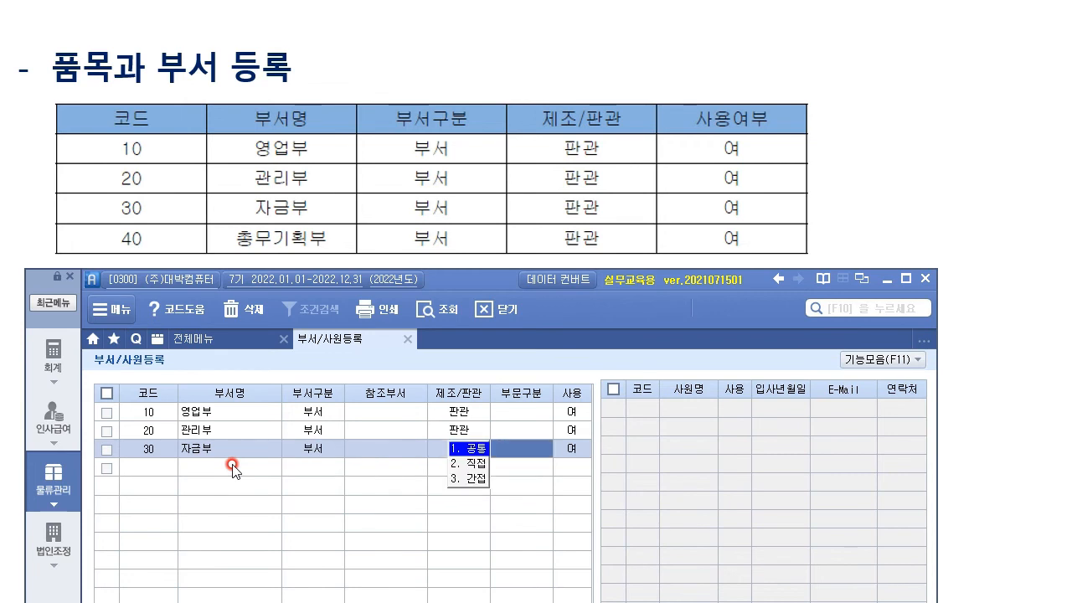
{"action": "left_click", "coordinate": [341, 501]}
- Register department 40 as 총무기획부 with 부서구분 부서 and 제조/판관 판관
{"action": "left_click", "coordinate": [167, 472]}
{"action": "type", "text": "40"}
{"action": "key", "text": "Return"}
{"action": "type", "text": "ㅊㅇㅁ"}
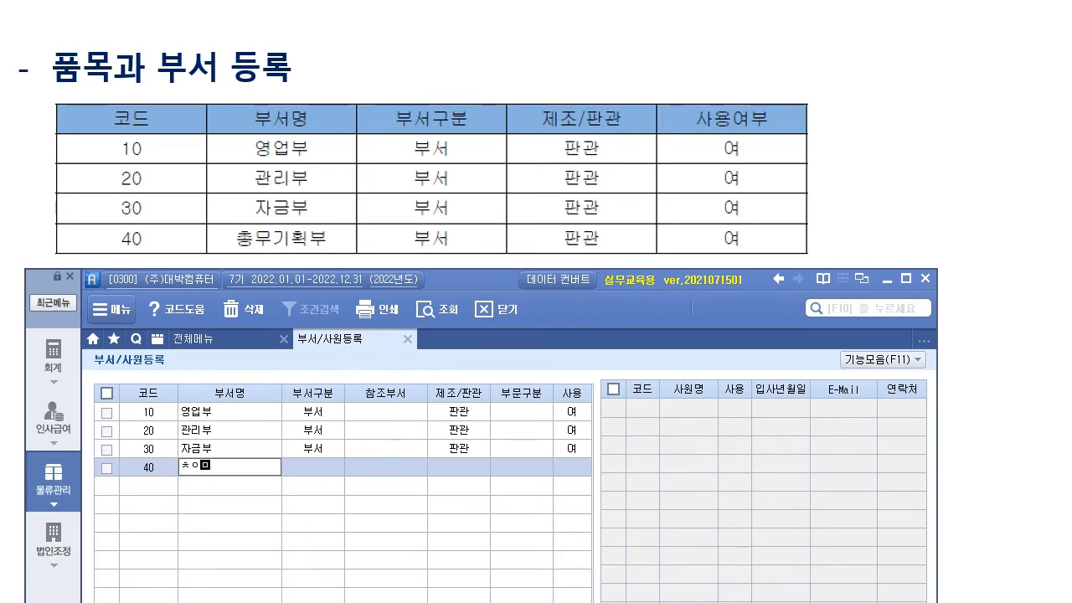
{"action": "type", "text": "총무기획부"}
{"action": "key", "text": "Return"}
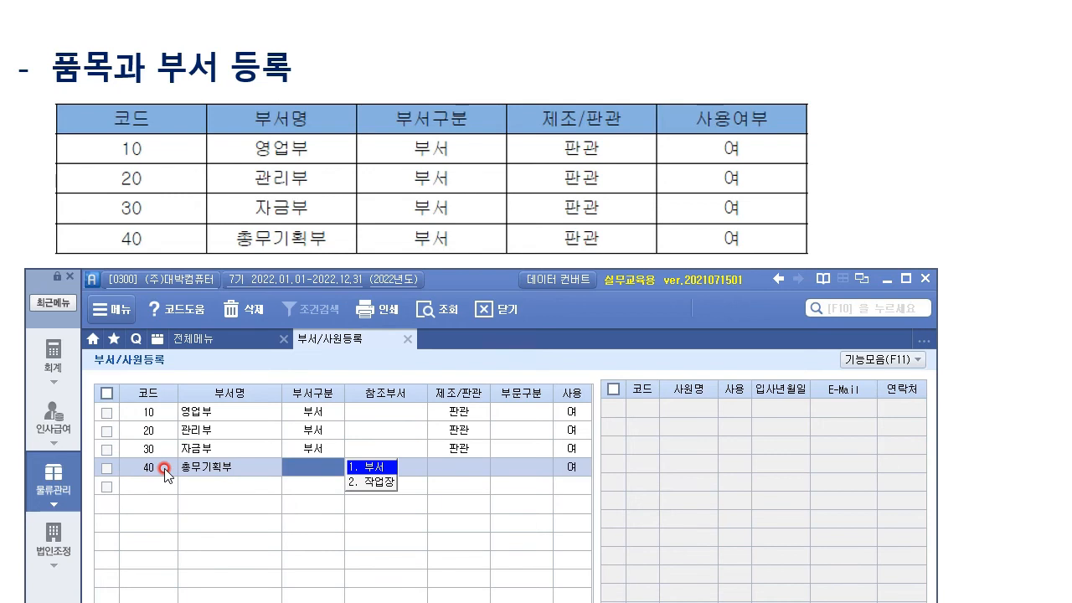
{"action": "type", "text": "1"}
{"action": "key", "text": "Return"}
{"action": "type", "text": "2"}
{"action": "key", "text": "Return"}
- Check the entries of the 총무기획부 row against the exercise's department table
{"action": "left_click", "coordinate": [409, 466]}
{"action": "left_click", "coordinate": [455, 453]}
{"action": "left_click", "coordinate": [461, 468]}
{"action": "left_click", "coordinate": [509, 483]}
{"action": "left_click", "coordinate": [592, 470]}
{"action": "left_click", "coordinate": [588, 471]}
{"action": "left_click", "coordinate": [579, 488]}
{"action": "left_click", "coordinate": [216, 469]}
{"action": "left_click", "coordinate": [424, 529]}
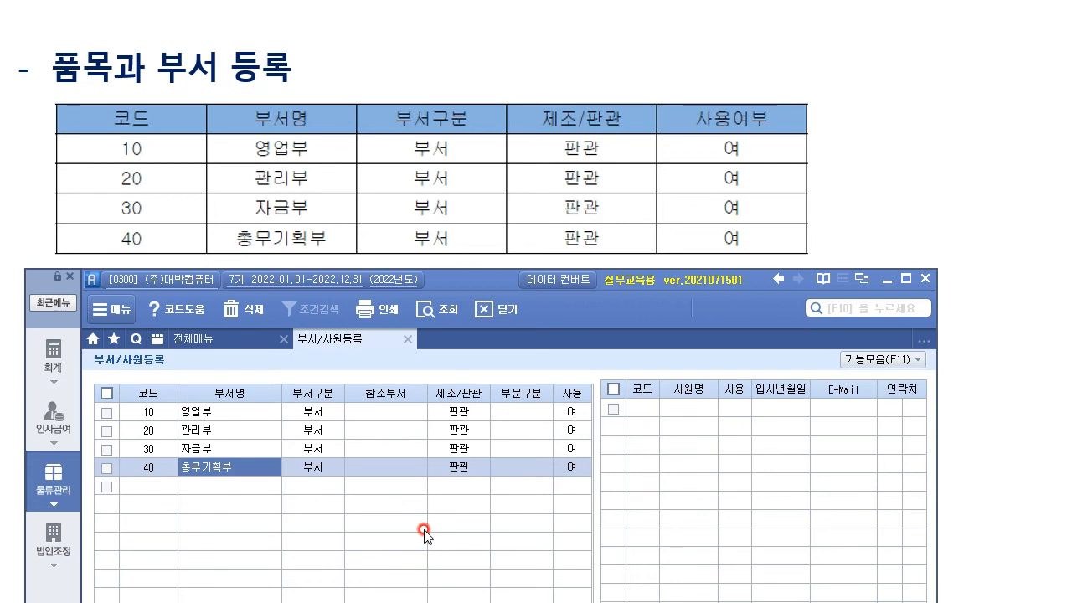
- Close the 부서/사원등록 screen and show the menu of the 회계 module
{"action": "left_click", "coordinate": [408, 338]}
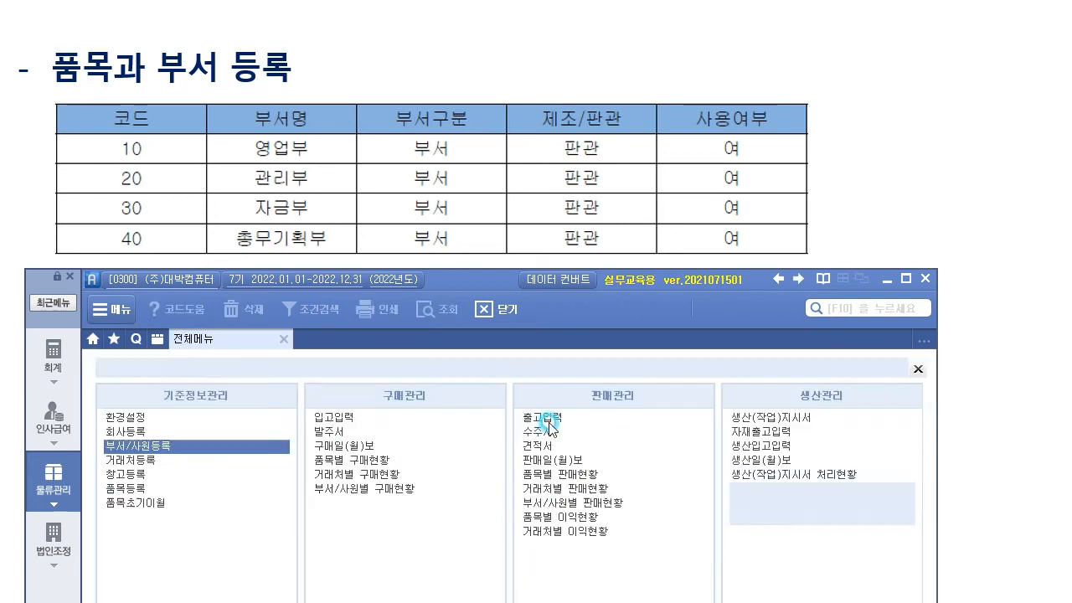
{"action": "left_click", "coordinate": [125, 447]}
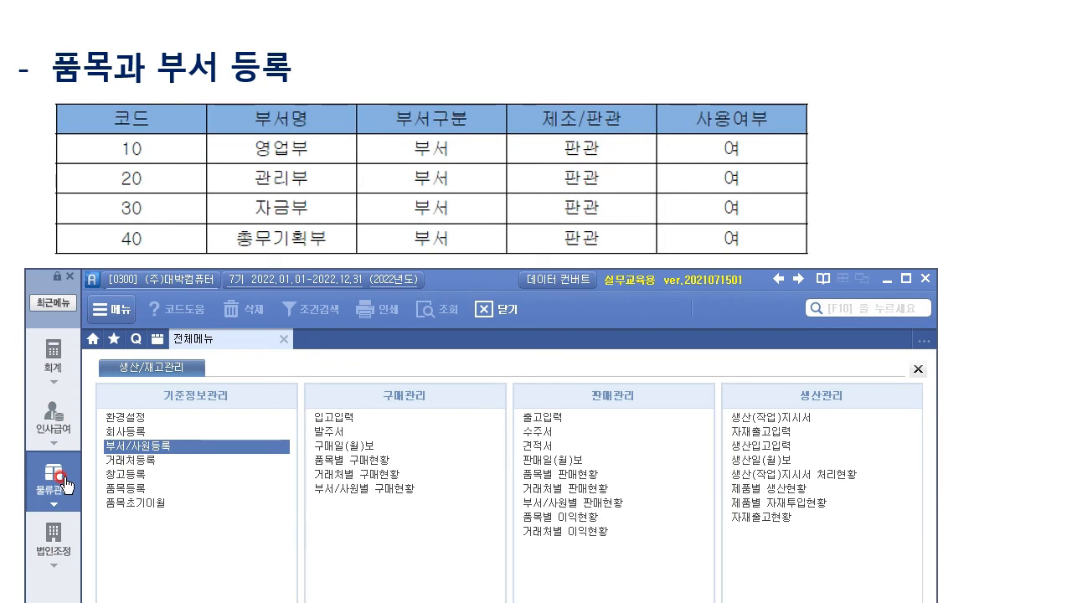
{"action": "left_click", "coordinate": [53, 352]}
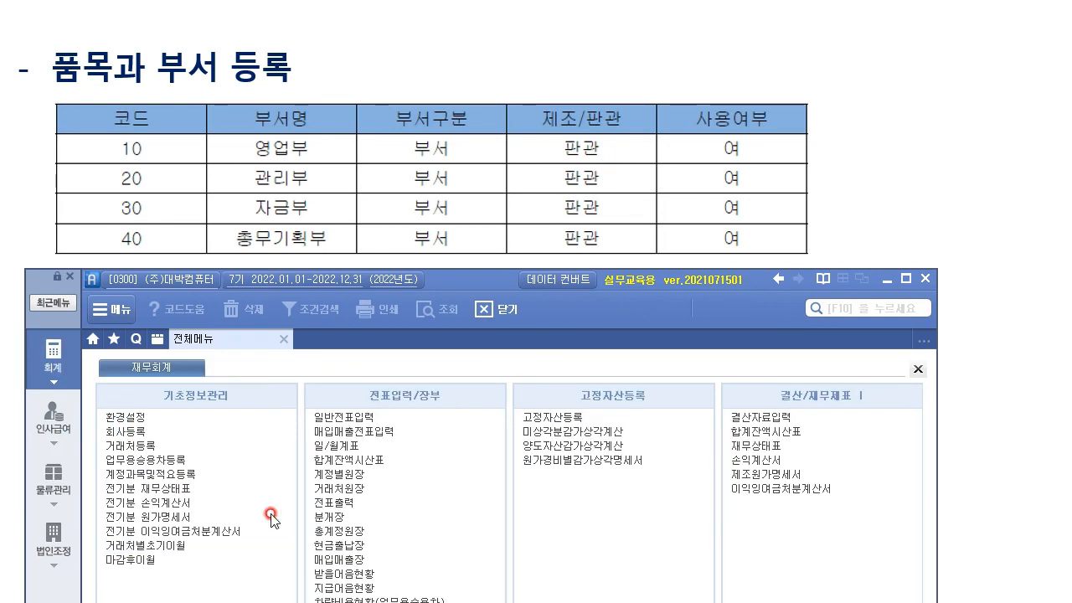
- Show the exercise's fixed-asset table and open 고정자산등록 in the accounting program placed below it
{"action": "key", "text": "alt+Tab"}
{"action": "key", "text": "Right"}
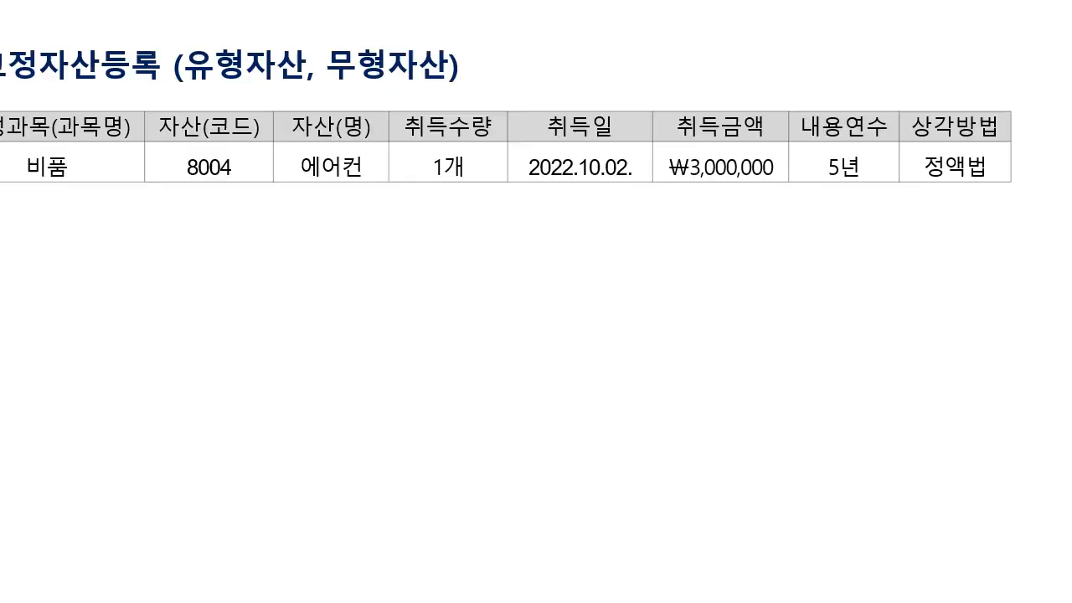
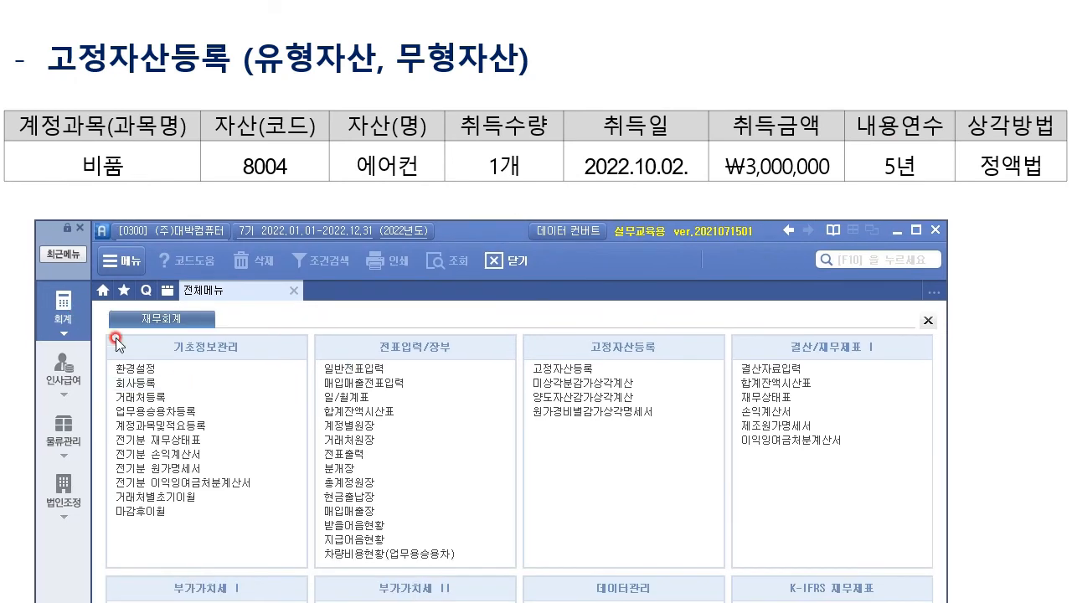
{"action": "left_click", "coordinate": [569, 367]}
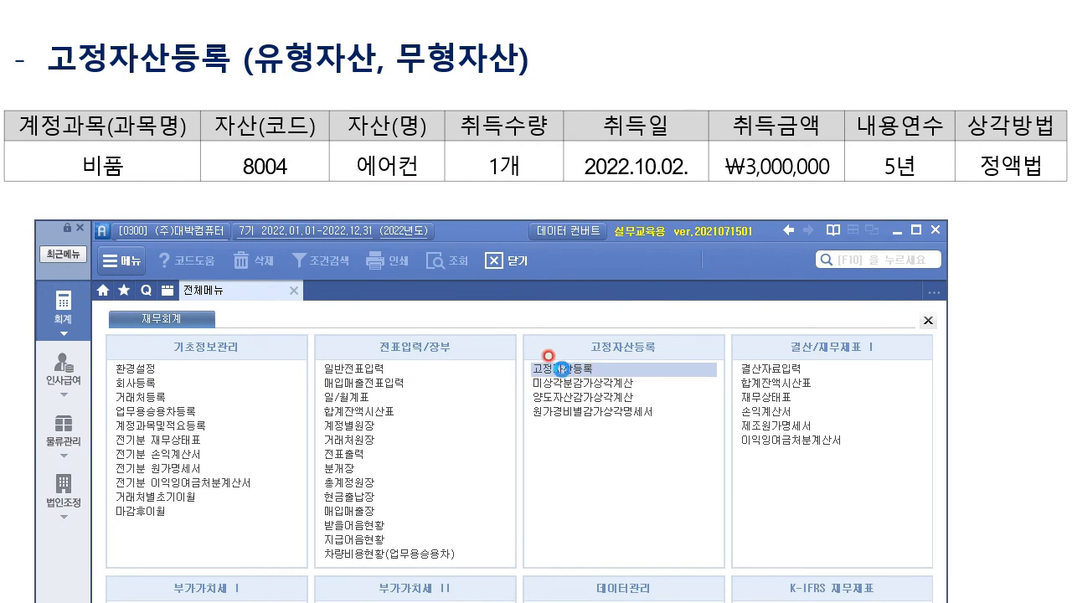
{"action": "left_click_drag", "start_coordinate": [502, 232], "coordinate": [485, 210]}
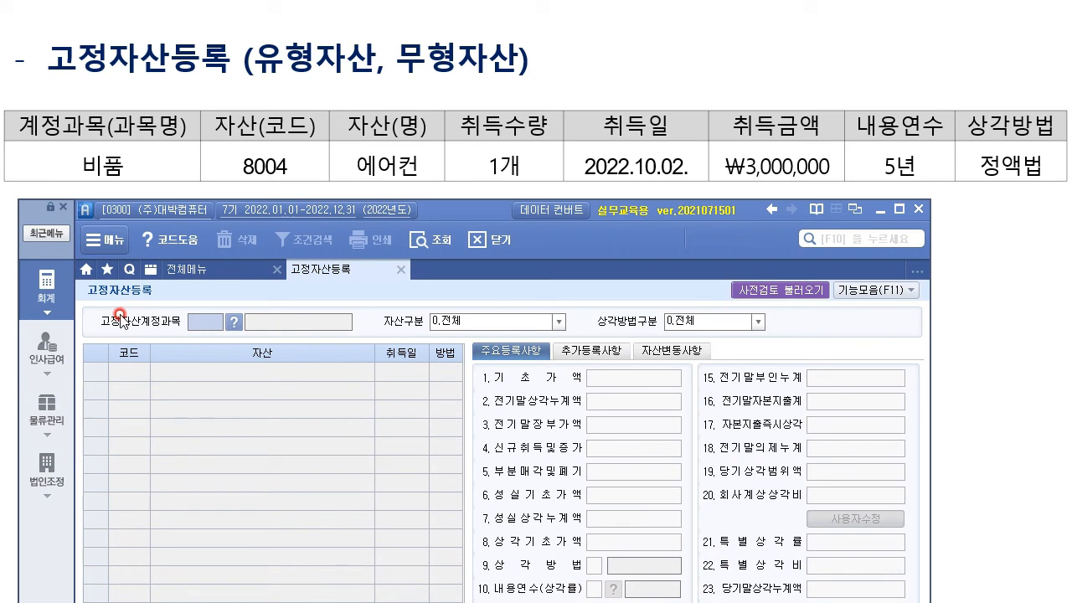
- Set 고정자산계정과목 to 212 비품 from the account code list and go to the first asset row
{"action": "left_click", "coordinate": [235, 323]}
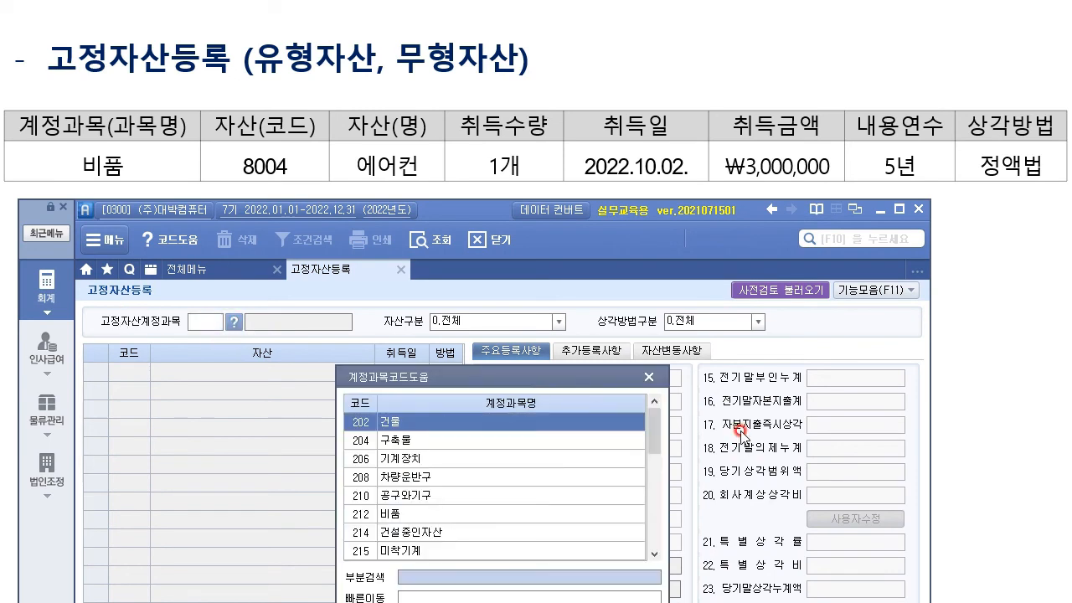
{"action": "left_click_drag", "start_coordinate": [571, 368], "coordinate": [550, 284]}
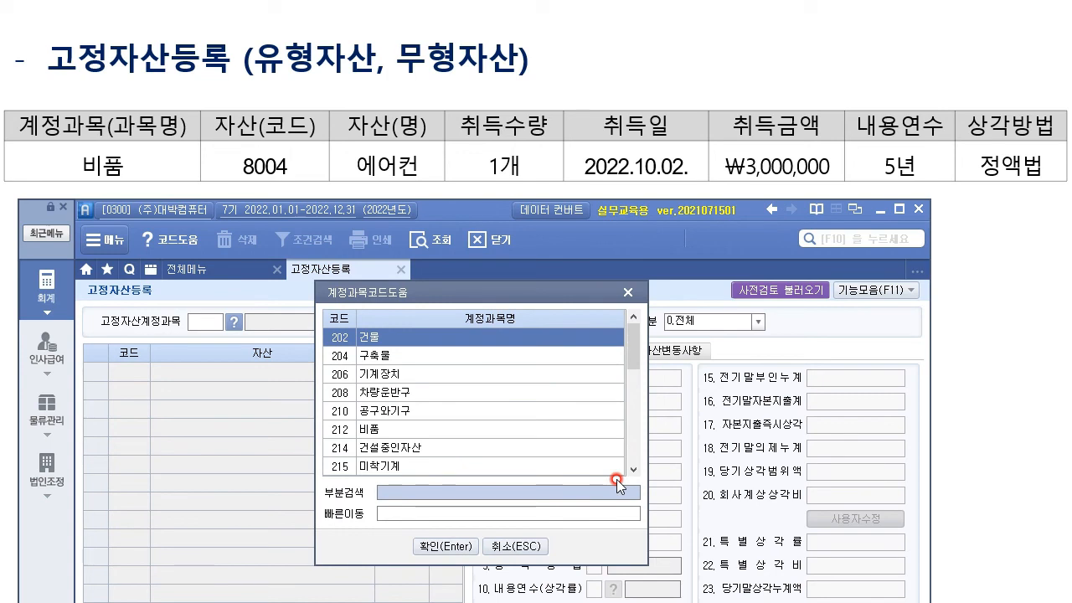
{"action": "left_click_drag", "start_coordinate": [634, 354], "coordinate": [622, 330]}
{"action": "left_click", "coordinate": [384, 338]}
{"action": "left_click", "coordinate": [384, 375]}
{"action": "left_click", "coordinate": [384, 412]}
{"action": "left_click", "coordinate": [395, 448]}
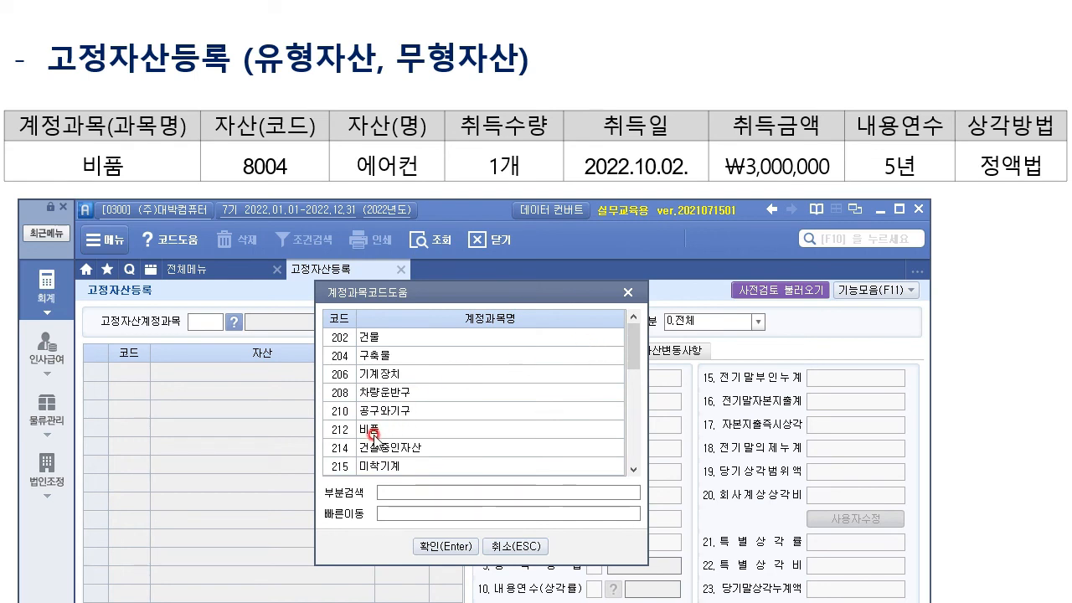
{"action": "left_click", "coordinate": [379, 339]}
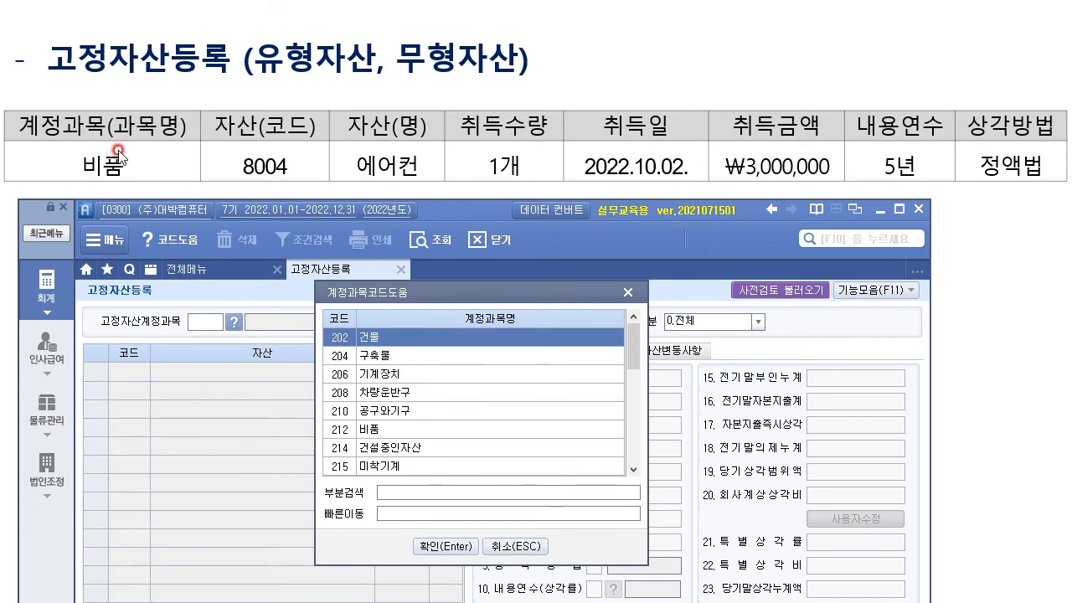
{"action": "left_click", "coordinate": [433, 435]}
{"action": "left_click", "coordinate": [460, 546]}
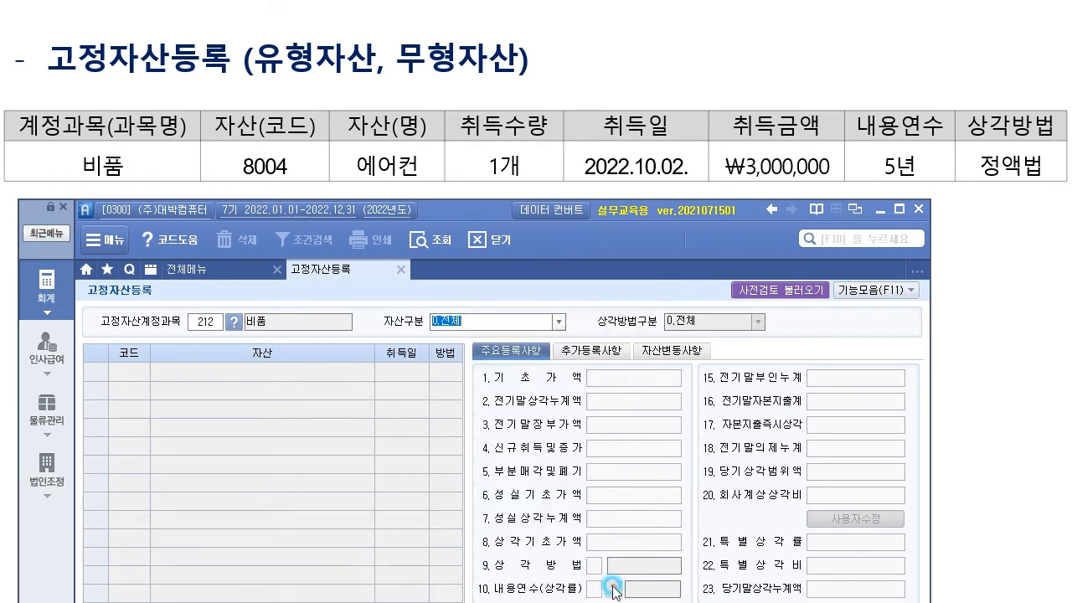
{"action": "key", "text": "Return"}
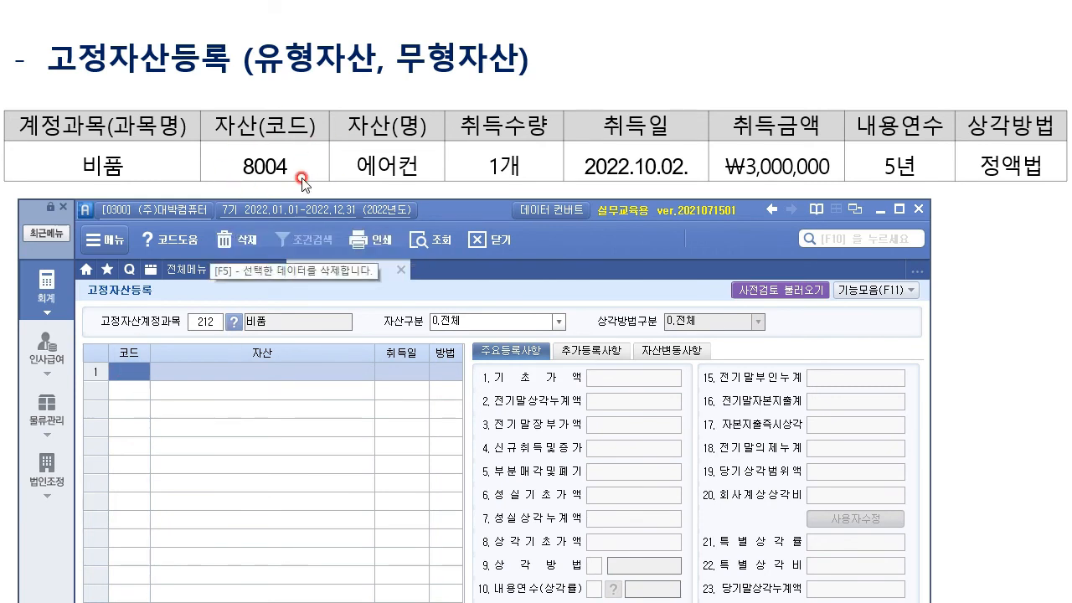
- Register asset 8004 as 에어컨 with 취득일 2022-10-02
{"action": "type", "text": "8004"}
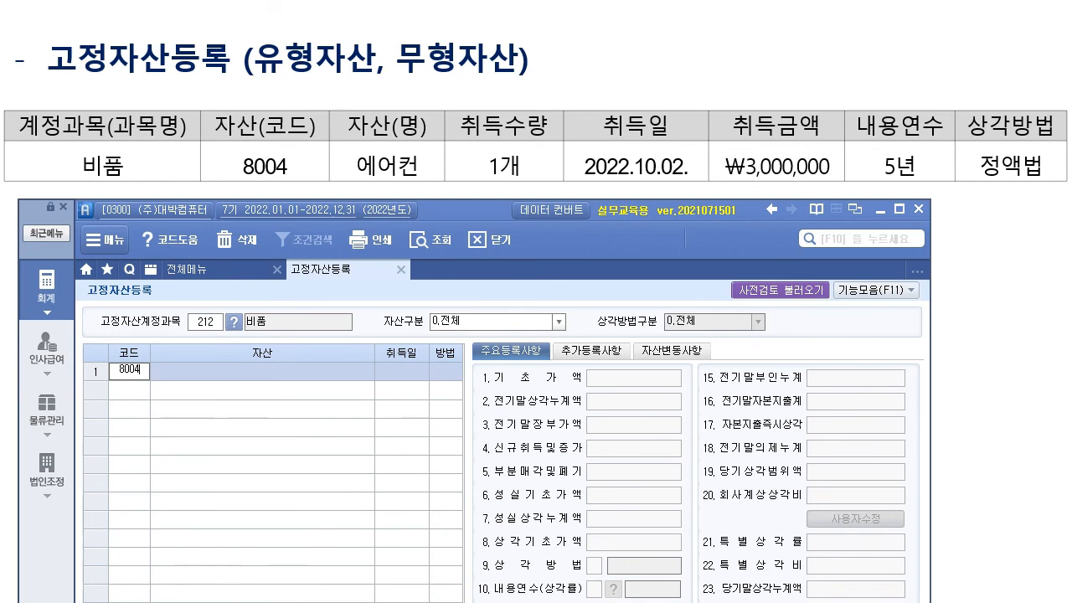
{"action": "key", "text": "Return"}
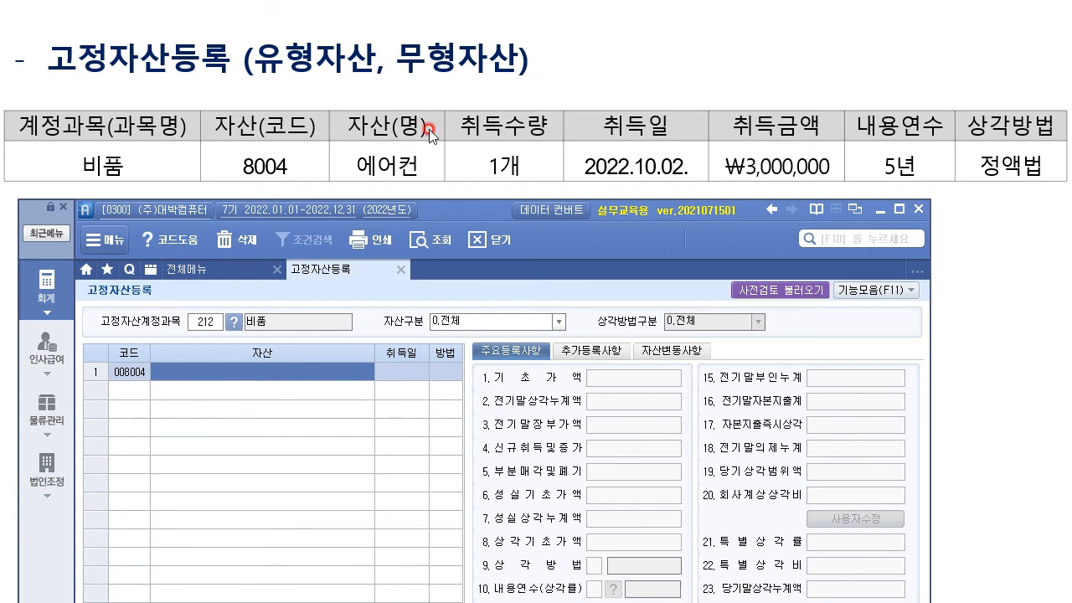
{"action": "type", "text": "ㅇ"}
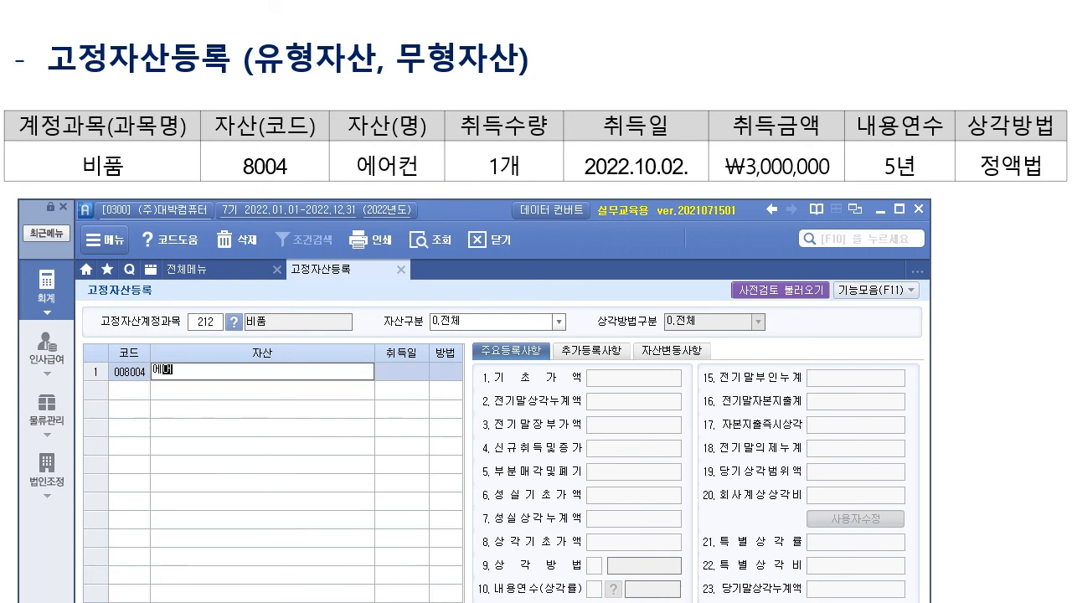
{"action": "type", "text": "ㅔ어컨"}
{"action": "key", "text": "Return"}
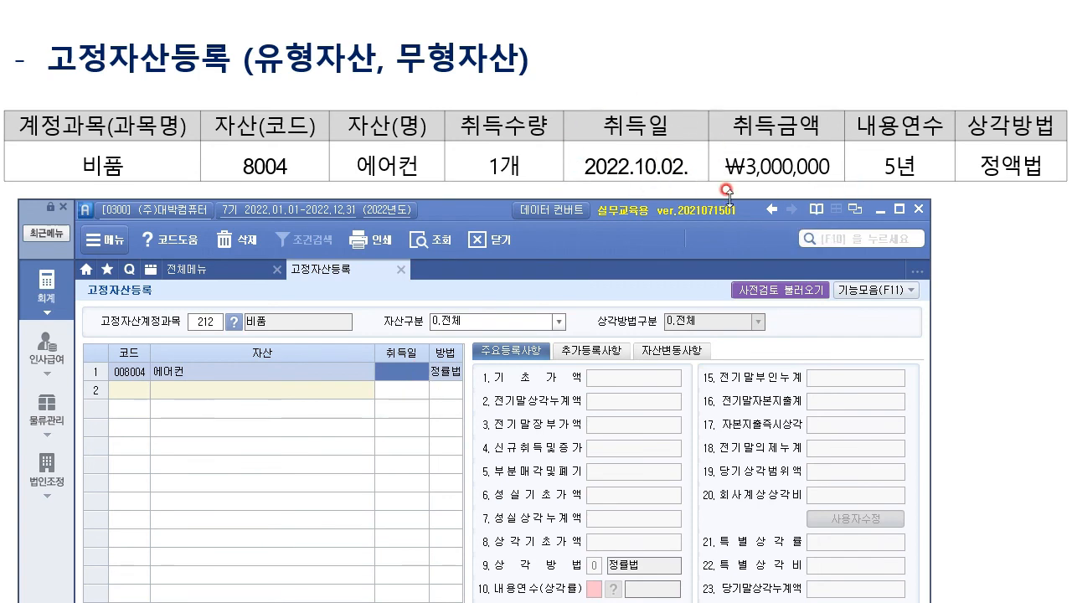
{"action": "type", "text": "202"}
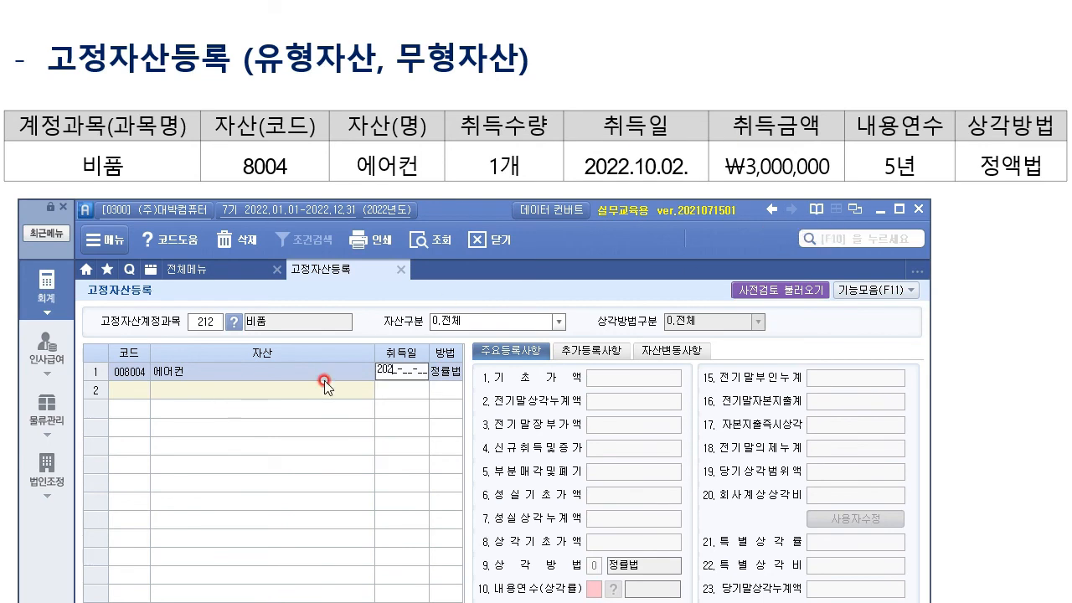
{"action": "type", "text": "2-10-02"}
{"action": "key", "text": "Return"}
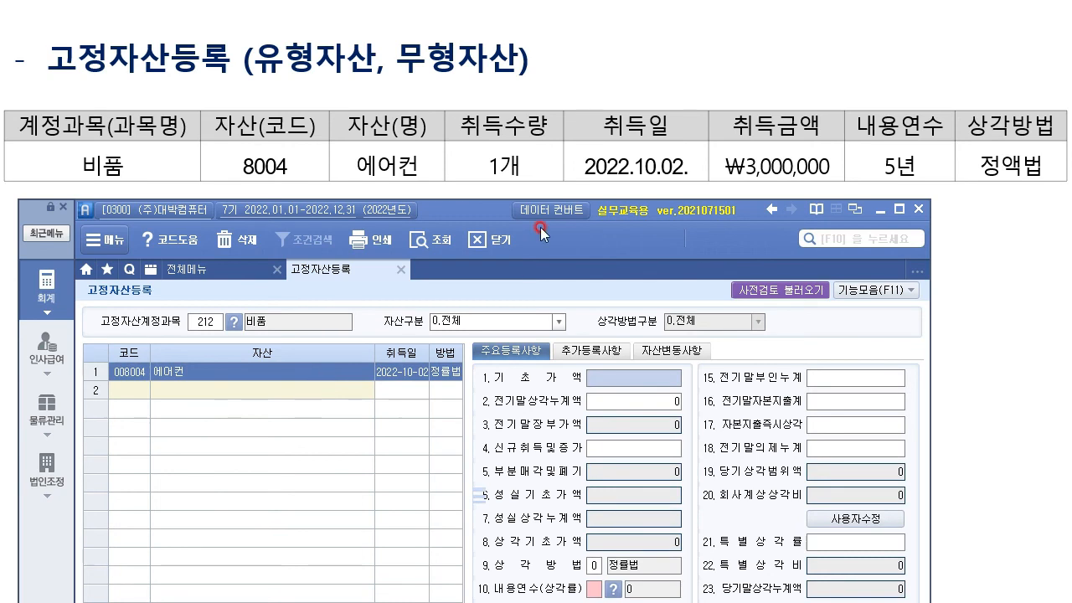
- Annotate in red by circling the ₩3,000,000 취득금액, underlining the 취득일 and 기초가액, and crossing out the 기초가액 field
{"action": "left_click_drag", "start_coordinate": [465, 208], "coordinate": [480, 192]}
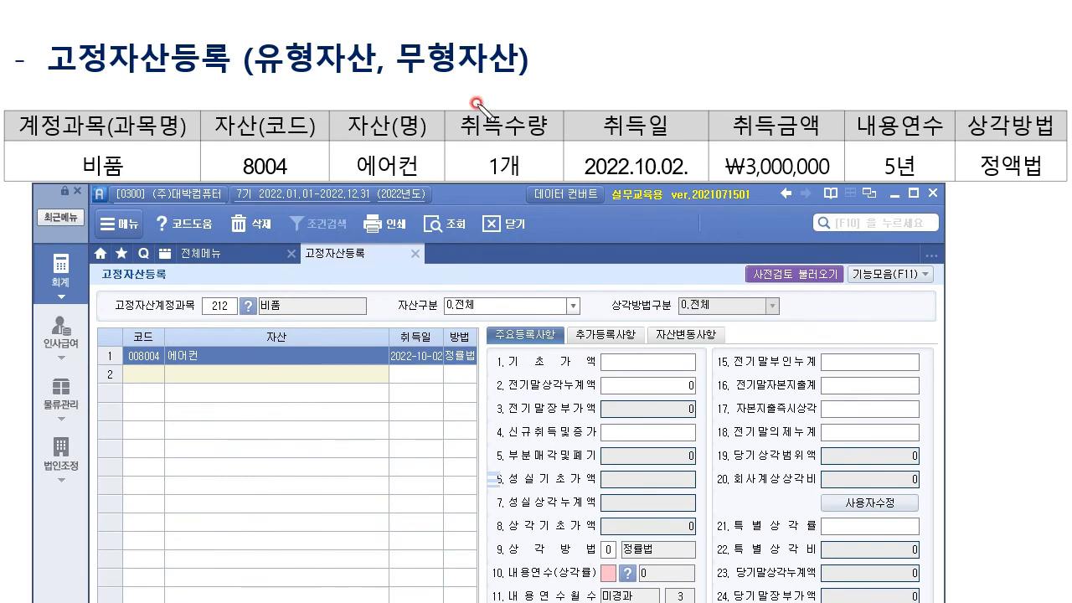
{"action": "mouse_move", "coordinate": [812, 170]}
{"action": "left_mouse_down"}
{"action": "mouse_move", "coordinate": [747, 152]}
{"action": "mouse_move", "coordinate": [817, 191]}
{"action": "mouse_move", "coordinate": [834, 176]}
{"action": "left_mouse_up"}
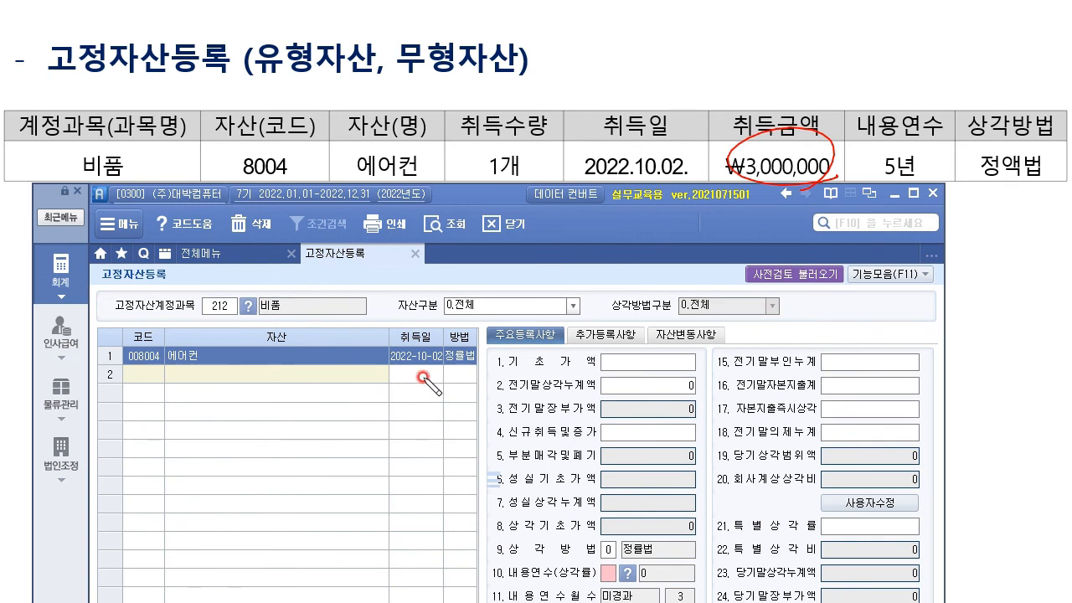
{"action": "mouse_move", "coordinate": [390, 363]}
{"action": "left_mouse_down"}
{"action": "mouse_move", "coordinate": [453, 365]}
{"action": "mouse_move", "coordinate": [413, 397]}
{"action": "left_mouse_up"}
{"action": "left_click_drag", "start_coordinate": [407, 389], "coordinate": [425, 386]}
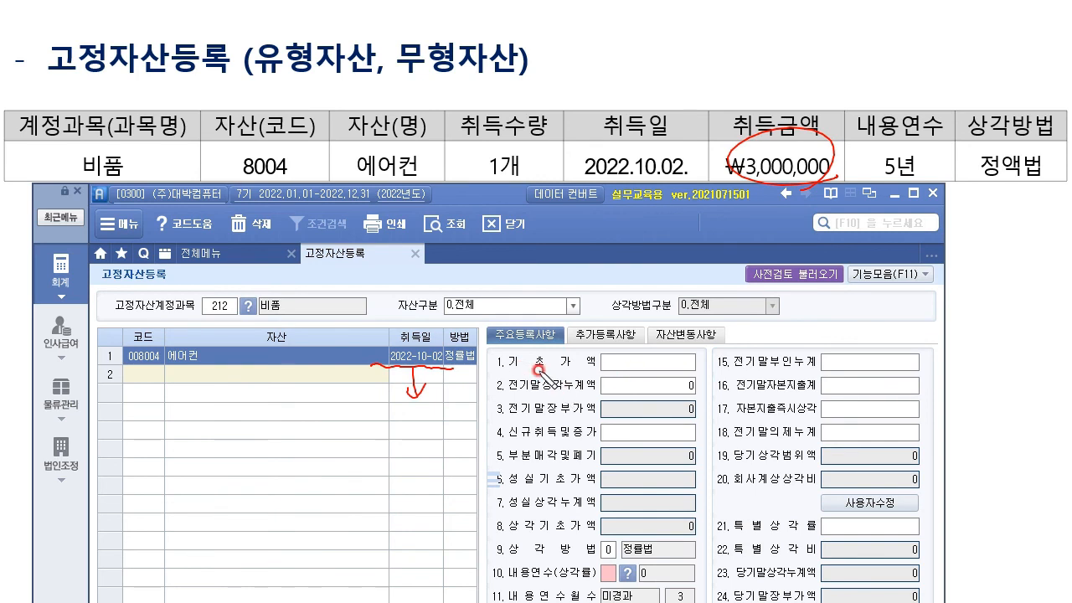
{"action": "left_click_drag", "start_coordinate": [500, 369], "coordinate": [597, 366]}
{"action": "mouse_move", "coordinate": [622, 273]}
{"action": "left_mouse_down"}
{"action": "mouse_move", "coordinate": [654, 265]}
{"action": "mouse_move", "coordinate": [661, 277]}
{"action": "mouse_move", "coordinate": [569, 265]}
{"action": "mouse_move", "coordinate": [552, 358]}
{"action": "mouse_move", "coordinate": [561, 346]}
{"action": "left_mouse_up"}
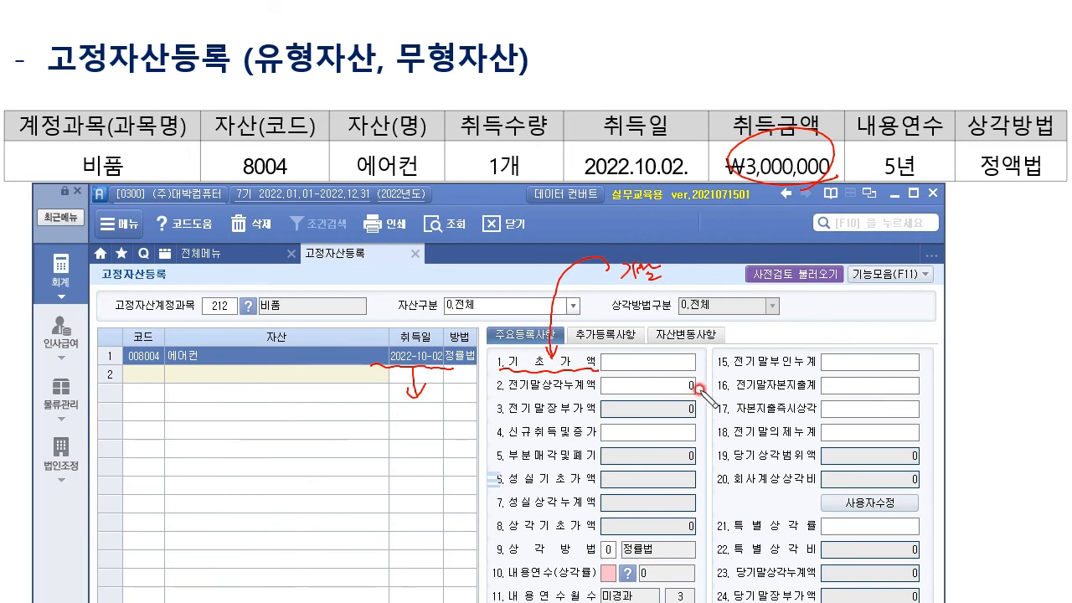
{"action": "mouse_move", "coordinate": [678, 353]}
{"action": "left_mouse_down"}
{"action": "mouse_move", "coordinate": [690, 367]}
{"action": "mouse_move", "coordinate": [677, 367]}
{"action": "left_mouse_up"}
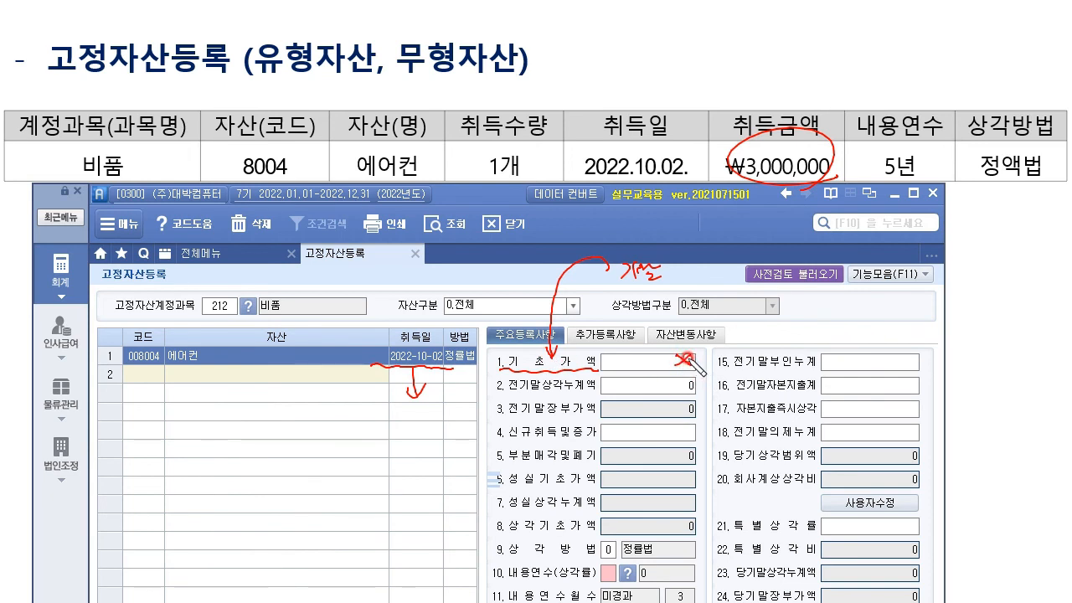
- Write 당기 중 취득 under the 취득일, cross out 전기말상각누계액 and link the note to 4.신규취득및증가, marked with a star
{"action": "left_click_drag", "start_coordinate": [329, 415], "coordinate": [345, 426]}
{"action": "left_click_drag", "start_coordinate": [348, 412], "coordinate": [357, 431]}
{"action": "mouse_move", "coordinate": [365, 417]}
{"action": "left_mouse_down"}
{"action": "mouse_move", "coordinate": [366, 438]}
{"action": "mouse_move", "coordinate": [378, 426]}
{"action": "left_mouse_up"}
{"action": "mouse_move", "coordinate": [378, 425]}
{"action": "left_mouse_down"}
{"action": "mouse_move", "coordinate": [435, 426]}
{"action": "mouse_move", "coordinate": [433, 435]}
{"action": "left_mouse_up"}
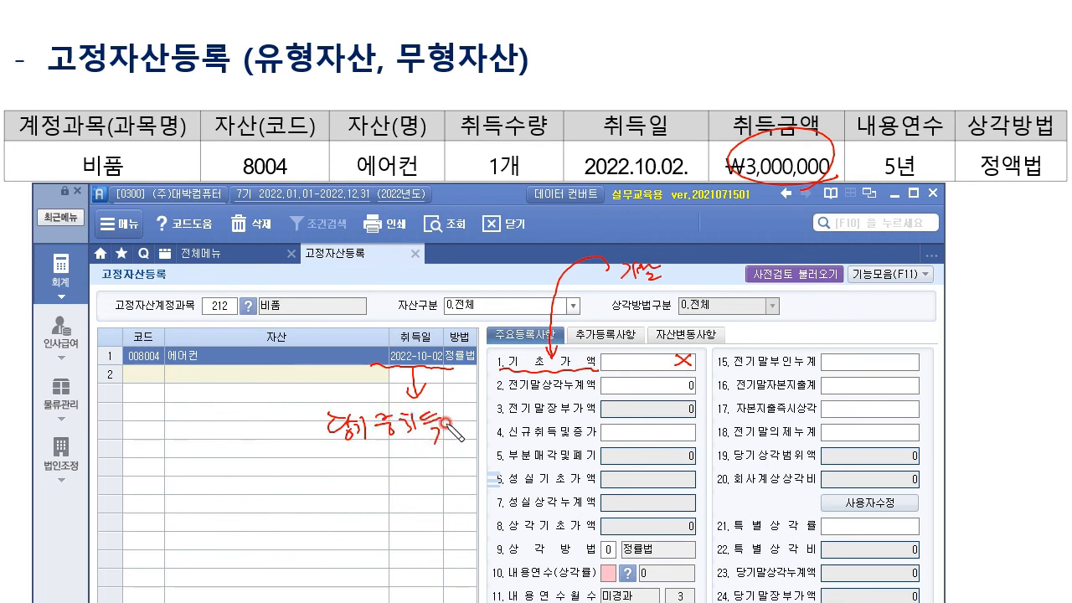
{"action": "mouse_move", "coordinate": [692, 390]}
{"action": "left_mouse_down"}
{"action": "mouse_move", "coordinate": [672, 378]}
{"action": "mouse_move", "coordinate": [692, 380]}
{"action": "left_mouse_up"}
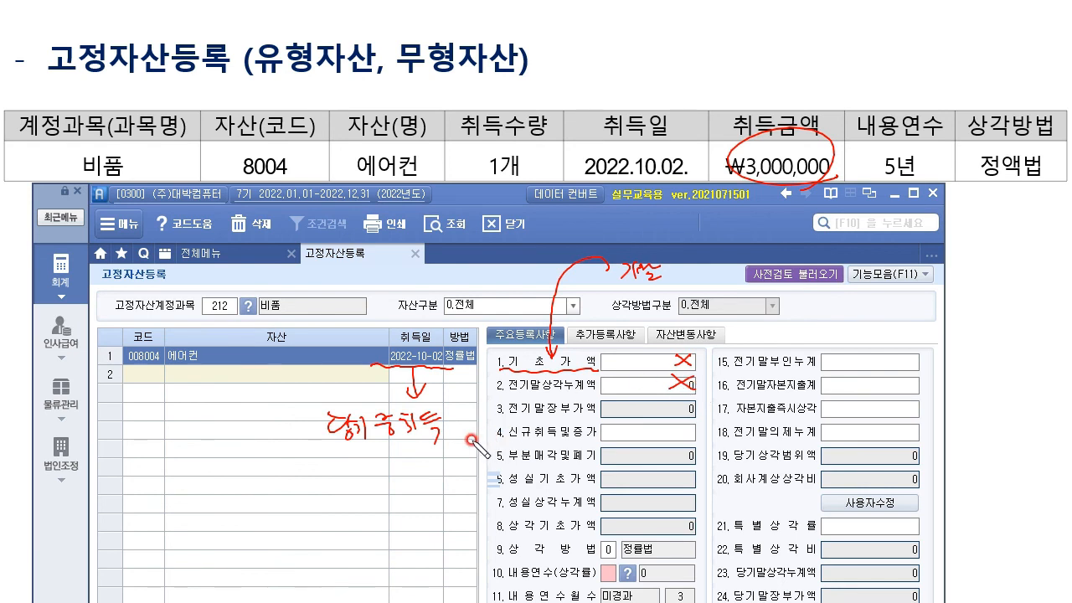
{"action": "mouse_move", "coordinate": [450, 428]}
{"action": "left_mouse_down"}
{"action": "mouse_move", "coordinate": [478, 438]}
{"action": "mouse_move", "coordinate": [505, 420]}
{"action": "mouse_move", "coordinate": [536, 440]}
{"action": "mouse_move", "coordinate": [609, 431]}
{"action": "left_mouse_up"}
{"action": "left_click_drag", "start_coordinate": [241, 437], "coordinate": [334, 433]}
{"action": "mouse_move", "coordinate": [232, 404]}
{"action": "left_mouse_down"}
{"action": "mouse_move", "coordinate": [204, 432]}
{"action": "mouse_move", "coordinate": [222, 397]}
{"action": "left_mouse_up"}
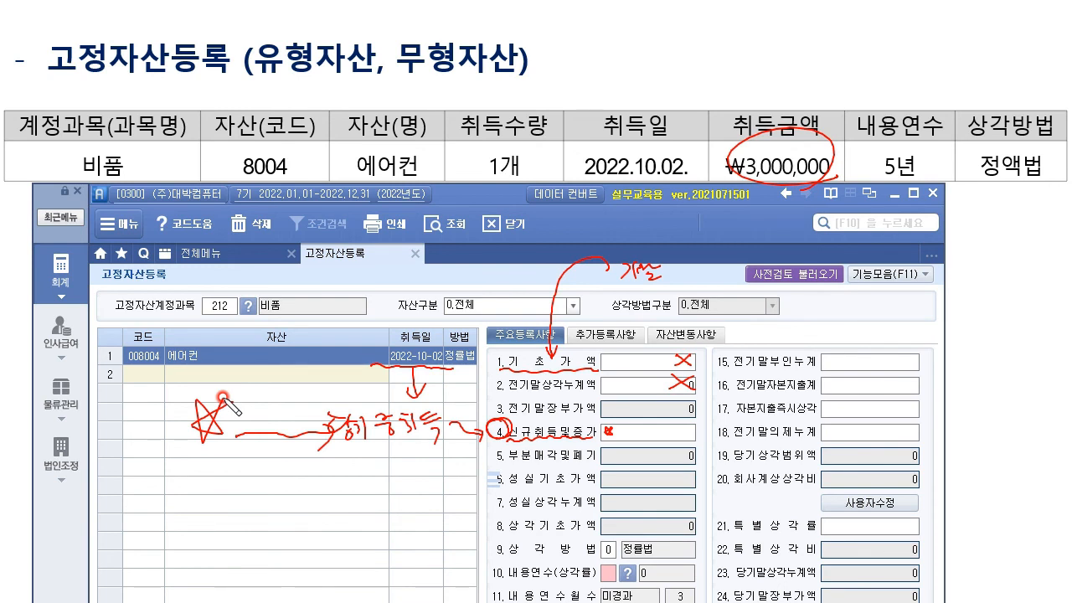
- Enter 3,000,000 as 4.신규취득및증가 for the 에어컨 asset
{"action": "left_click", "coordinate": [634, 432]}
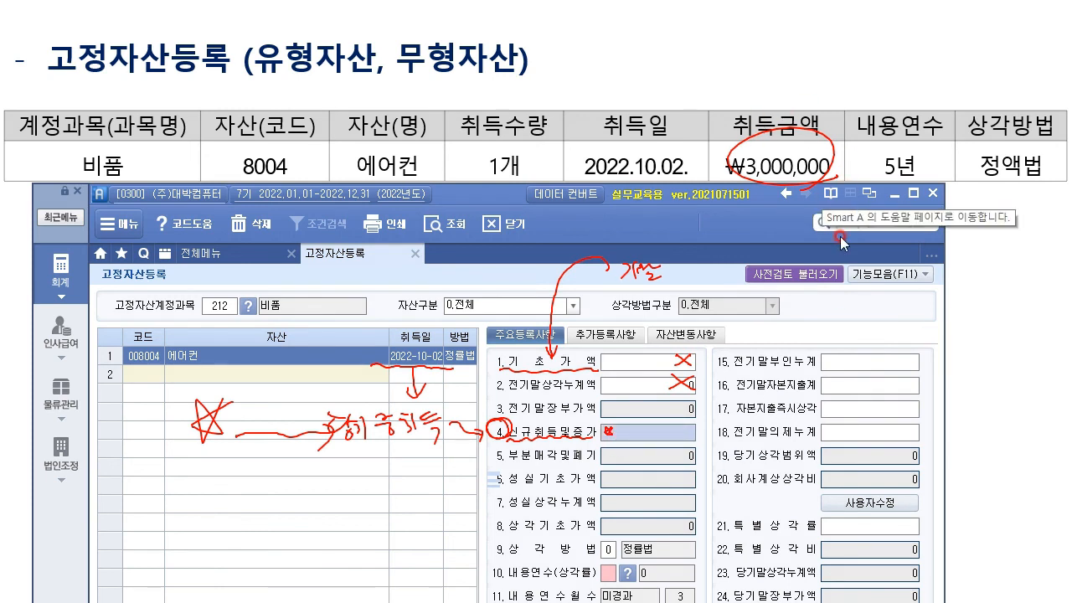
{"action": "type", "text": "3000000"}
{"action": "key", "text": "Return"}
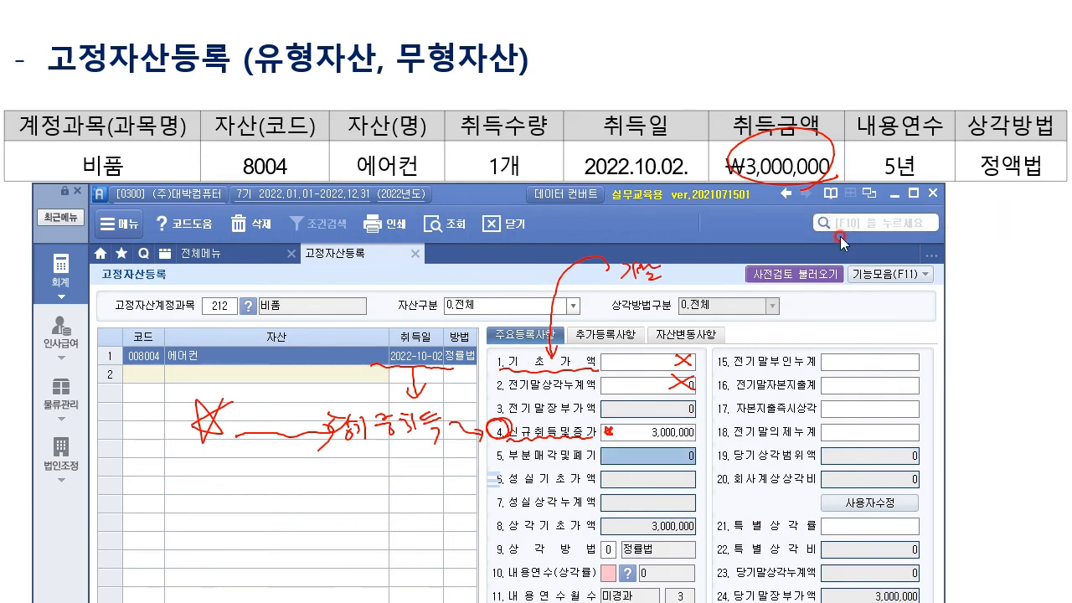
{"action": "left_click", "coordinate": [670, 482]}
{"action": "left_click", "coordinate": [674, 509]}
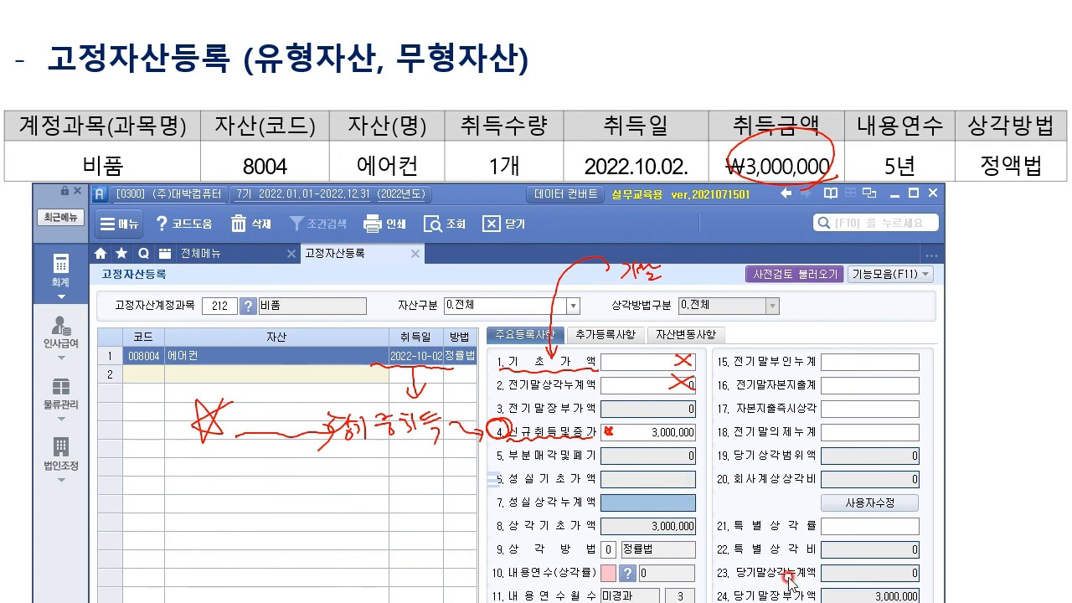
{"action": "left_click", "coordinate": [667, 483]}
{"action": "left_click", "coordinate": [669, 455]}
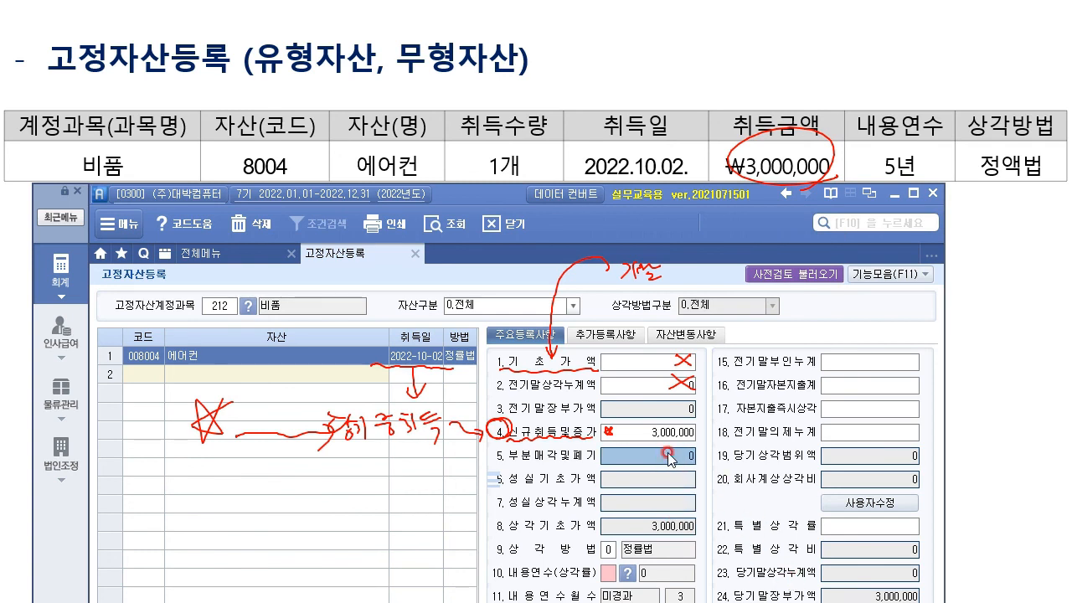
- Go to 9.상각방법, circle its code in red and circle the 1:정액법 option in the message line
{"action": "left_click", "coordinate": [608, 551]}
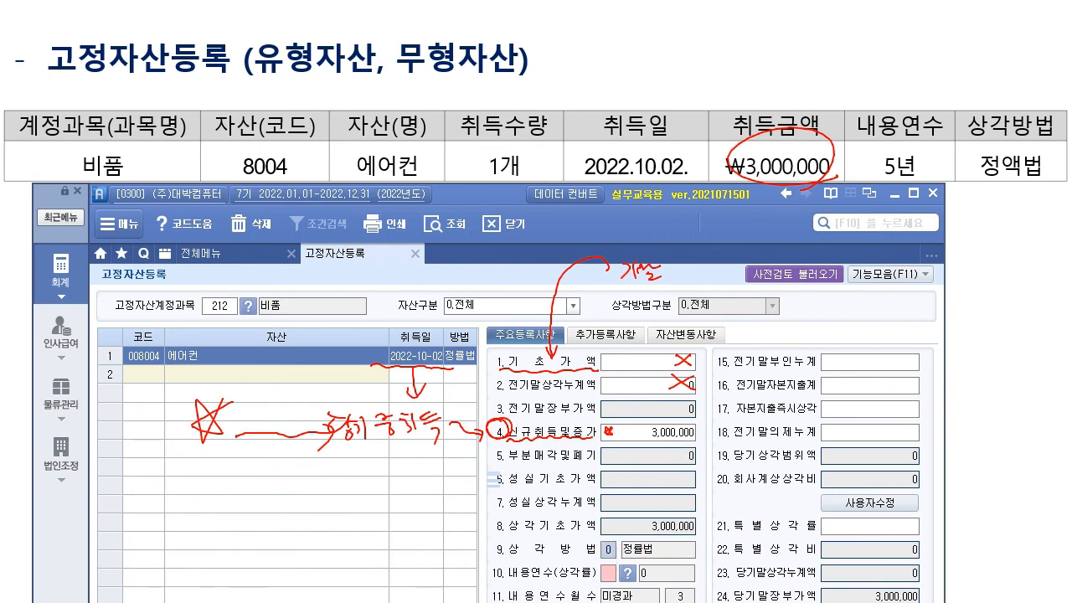
{"action": "key", "text": "Right"}
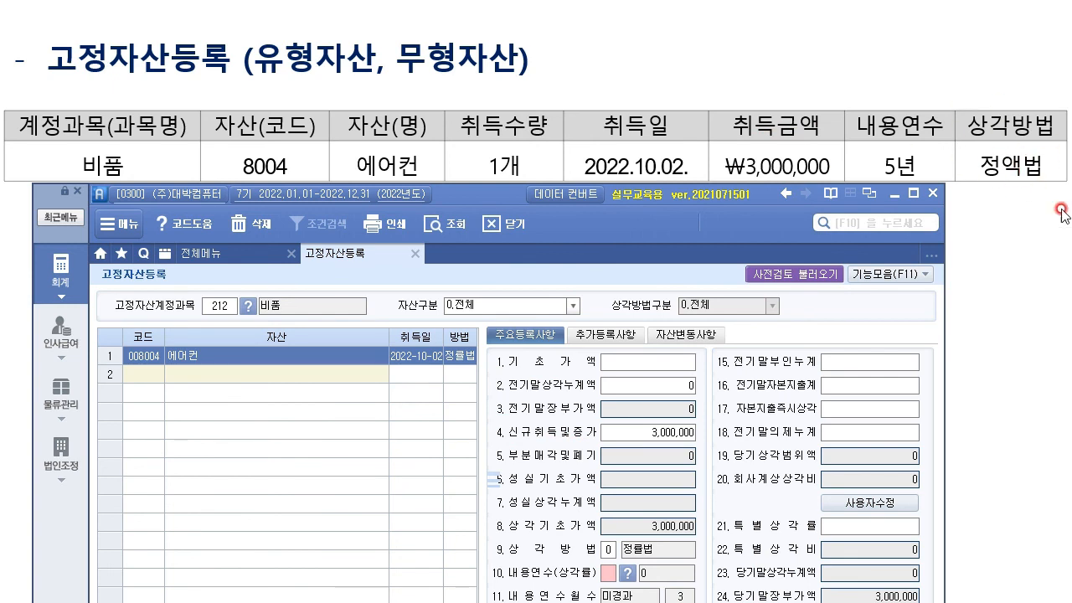
{"action": "left_click_drag", "start_coordinate": [488, 198], "coordinate": [490, 10]}
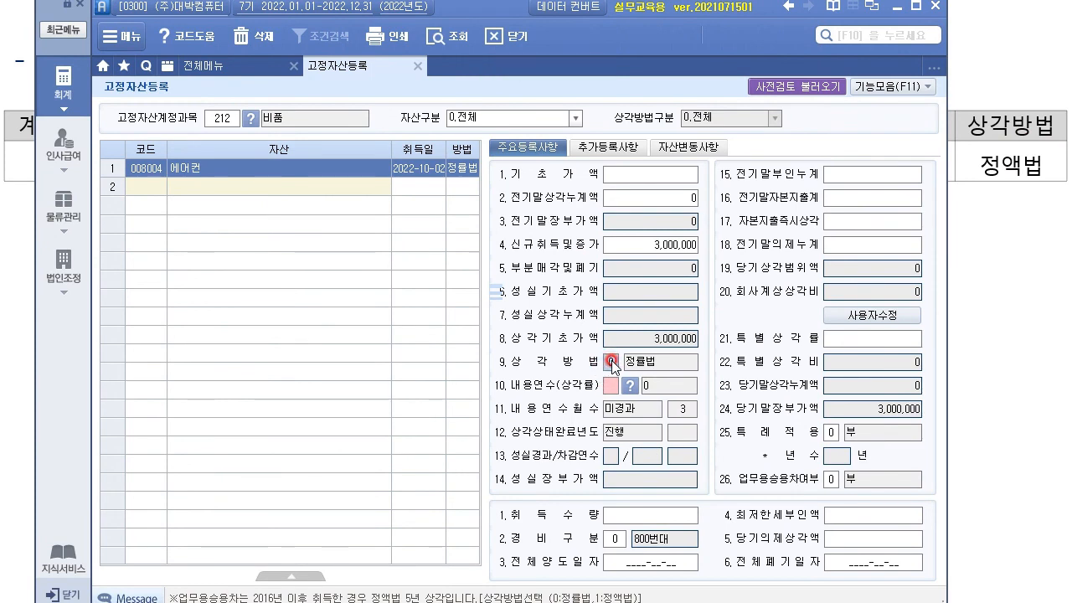
{"action": "left_click_drag", "start_coordinate": [506, 7], "coordinate": [505, 0]}
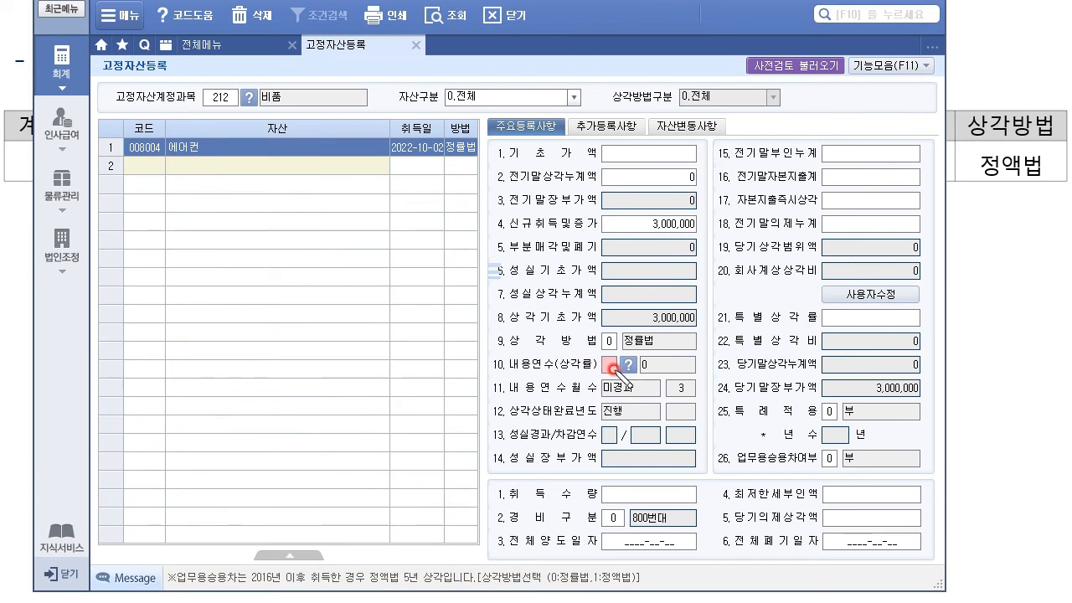
{"action": "left_click_drag", "start_coordinate": [618, 345], "coordinate": [540, 344]}
{"action": "left_click_drag", "start_coordinate": [466, 332], "coordinate": [467, 365]}
{"action": "mouse_move", "coordinate": [630, 590]}
{"action": "left_mouse_down"}
{"action": "mouse_move", "coordinate": [596, 584]}
{"action": "mouse_move", "coordinate": [634, 586]}
{"action": "left_mouse_up"}
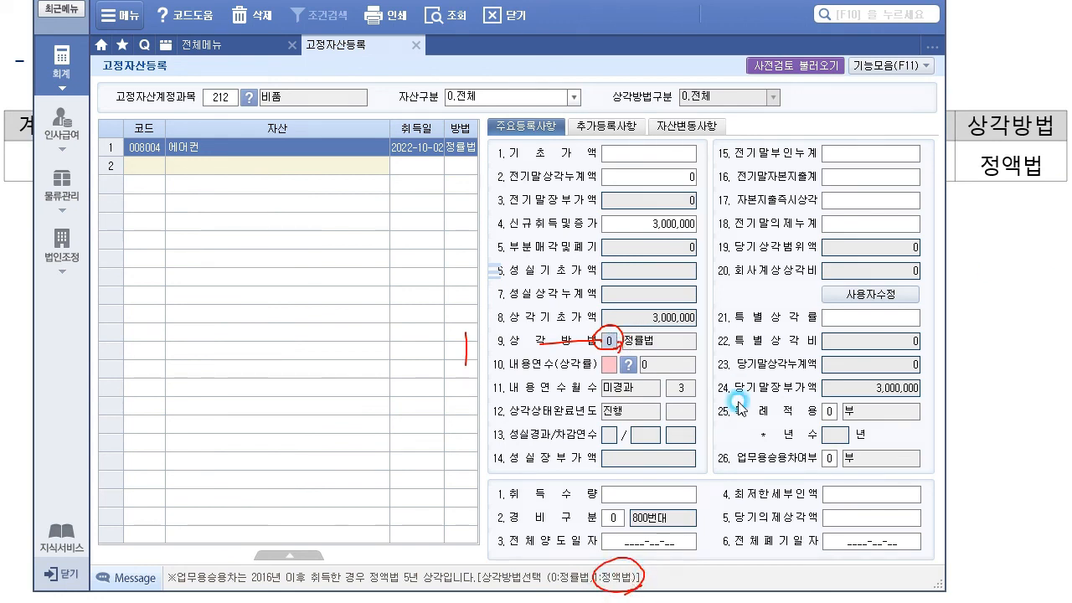
- Set 상각방법 to 1 정액법 and 내용연수 to 5 for the 에어컨 asset, clearing the red marks
{"action": "type", "text": "1"}
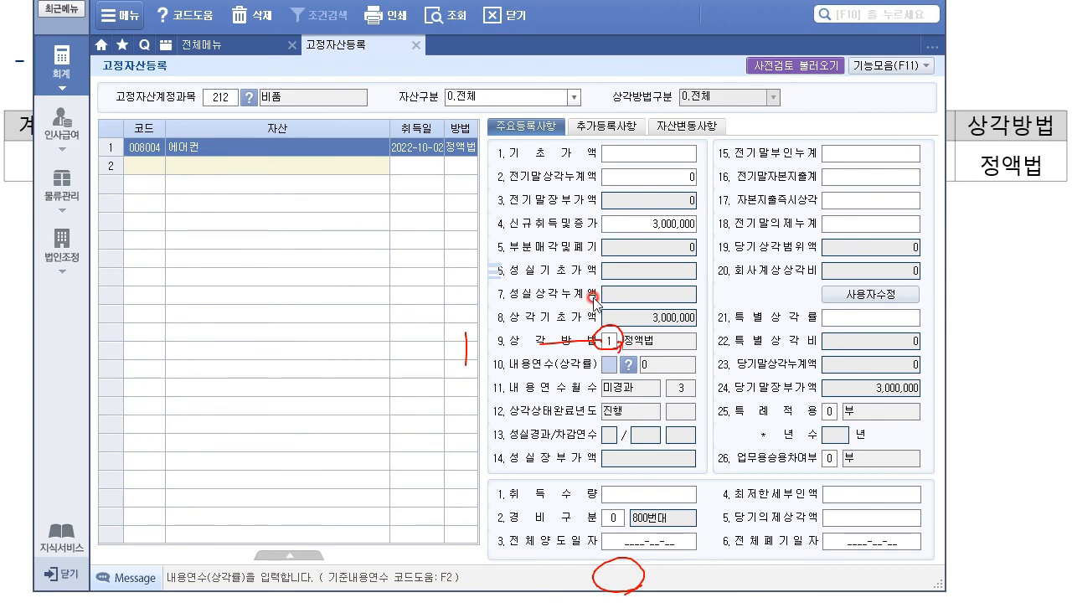
{"action": "left_click", "coordinate": [465, 149]}
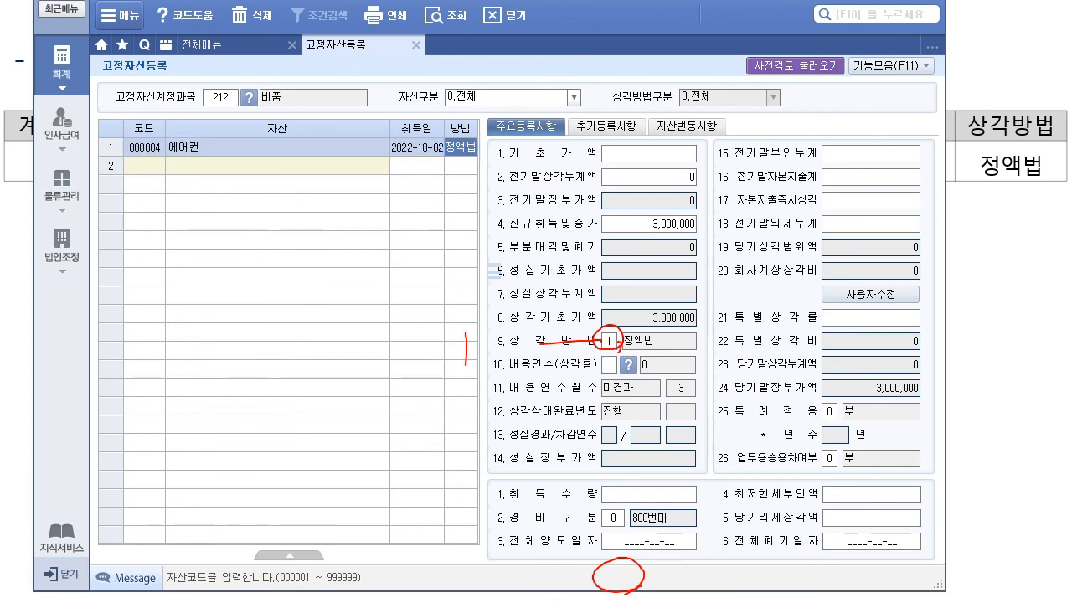
{"action": "key", "text": "Escape"}
{"action": "left_click", "coordinate": [609, 365]}
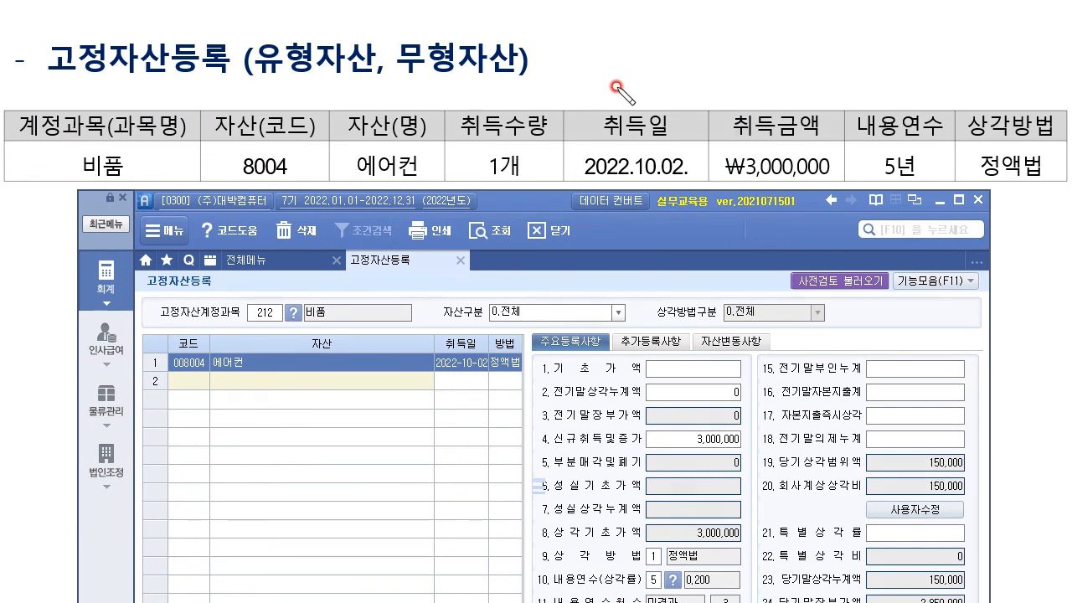
- Annotate in red by circling 취득금액 and 내용연수, crossing out a note in the asset list and linking 정액법 to a boxed zero
{"action": "mouse_move", "coordinate": [646, 40]}
{"action": "left_mouse_down"}
{"action": "mouse_move", "coordinate": [667, 53]}
{"action": "mouse_move", "coordinate": [703, 50]}
{"action": "left_mouse_up"}
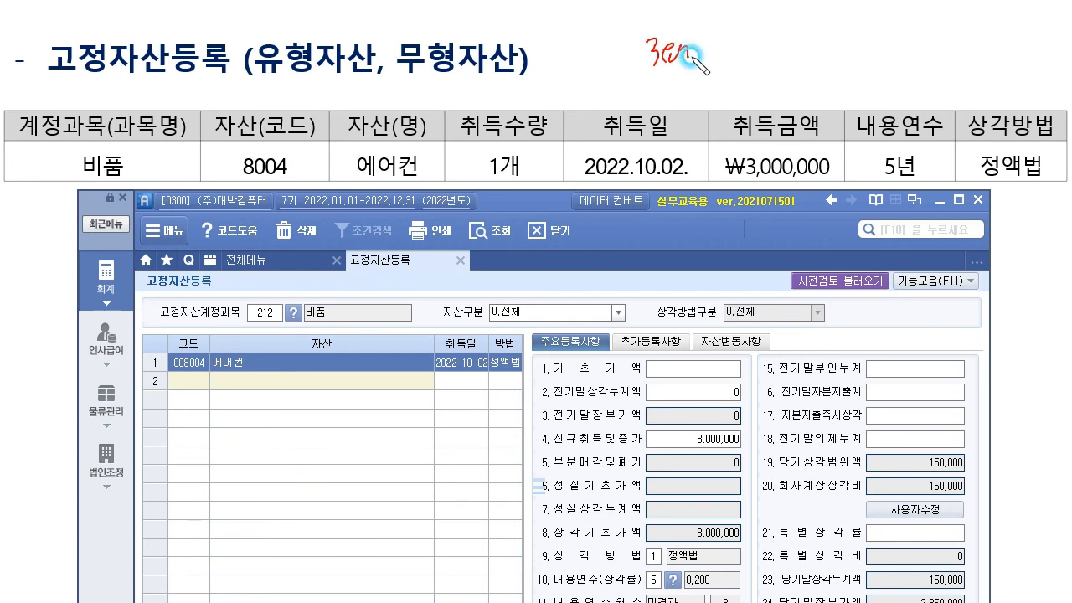
{"action": "mouse_move", "coordinate": [824, 165]}
{"action": "left_mouse_down"}
{"action": "mouse_move", "coordinate": [833, 131]}
{"action": "mouse_move", "coordinate": [822, 176]}
{"action": "mouse_move", "coordinate": [871, 105]}
{"action": "mouse_move", "coordinate": [911, 177]}
{"action": "left_mouse_up"}
{"action": "mouse_move", "coordinate": [921, 51]}
{"action": "left_mouse_down"}
{"action": "mouse_move", "coordinate": [944, 52]}
{"action": "mouse_move", "coordinate": [954, 72]}
{"action": "mouse_move", "coordinate": [967, 63]}
{"action": "left_mouse_up"}
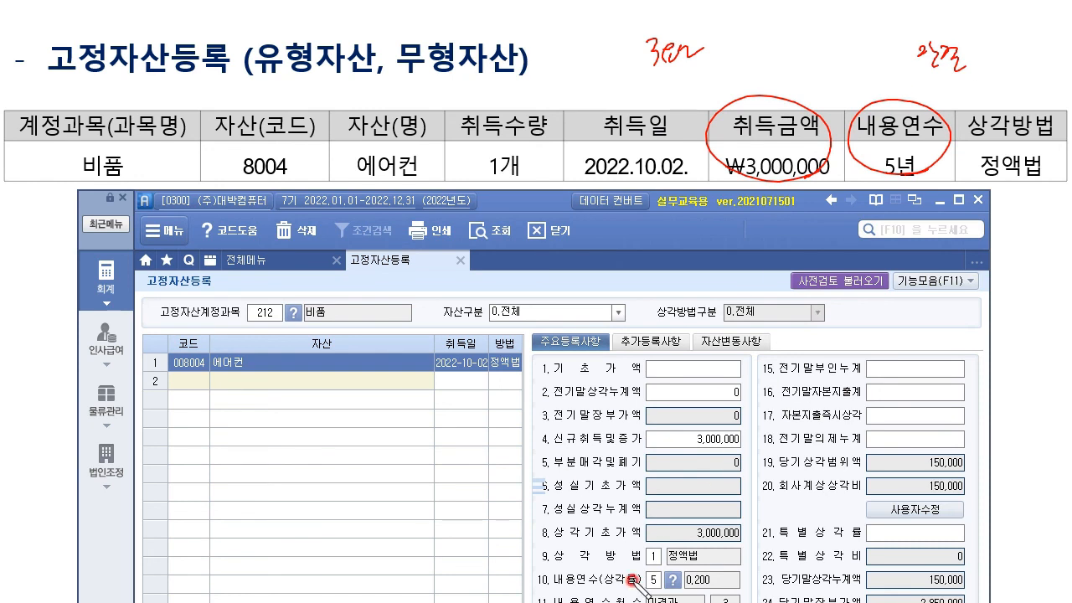
{"action": "mouse_move", "coordinate": [418, 452]}
{"action": "left_mouse_down"}
{"action": "mouse_move", "coordinate": [433, 479]}
{"action": "mouse_move", "coordinate": [456, 465]}
{"action": "mouse_move", "coordinate": [402, 506]}
{"action": "left_mouse_up"}
{"action": "left_click_drag", "start_coordinate": [370, 436], "coordinate": [495, 485]}
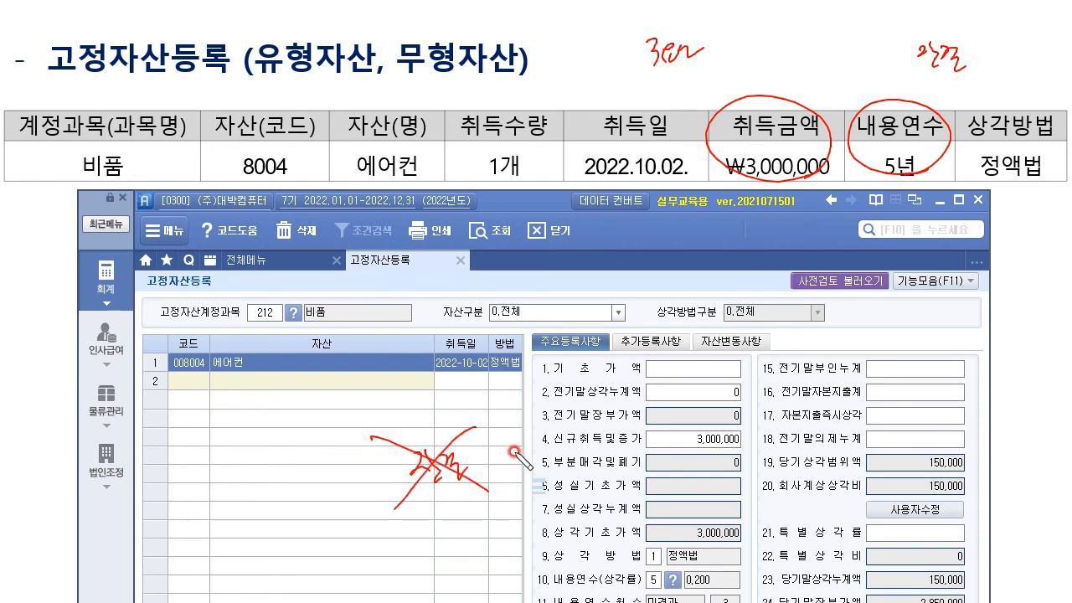
{"action": "mouse_move", "coordinate": [530, 379]}
{"action": "left_mouse_down"}
{"action": "mouse_move", "coordinate": [512, 362]}
{"action": "mouse_move", "coordinate": [503, 463]}
{"action": "left_mouse_up"}
{"action": "mouse_move", "coordinate": [474, 503]}
{"action": "left_mouse_down"}
{"action": "mouse_move", "coordinate": [517, 502]}
{"action": "mouse_move", "coordinate": [459, 517]}
{"action": "mouse_move", "coordinate": [477, 516]}
{"action": "left_mouse_up"}
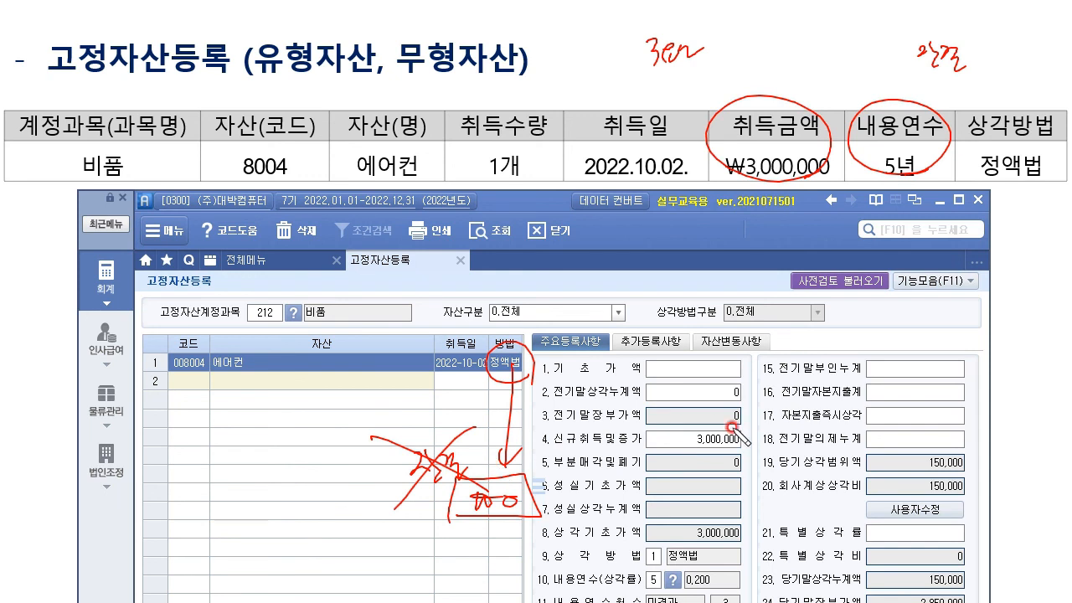
- Cross out the red note above 내용연수, draw arrows from 취득금액 and 계정과목 to 내용연수, and erase the annotations
{"action": "left_click_drag", "start_coordinate": [914, 70], "coordinate": [986, 81]}
{"action": "left_click_drag", "start_coordinate": [981, 44], "coordinate": [926, 88]}
{"action": "left_click_drag", "start_coordinate": [915, 33], "coordinate": [977, 86]}
{"action": "mouse_move", "coordinate": [811, 126]}
{"action": "left_mouse_down"}
{"action": "mouse_move", "coordinate": [900, 121]}
{"action": "mouse_move", "coordinate": [907, 134]}
{"action": "left_mouse_up"}
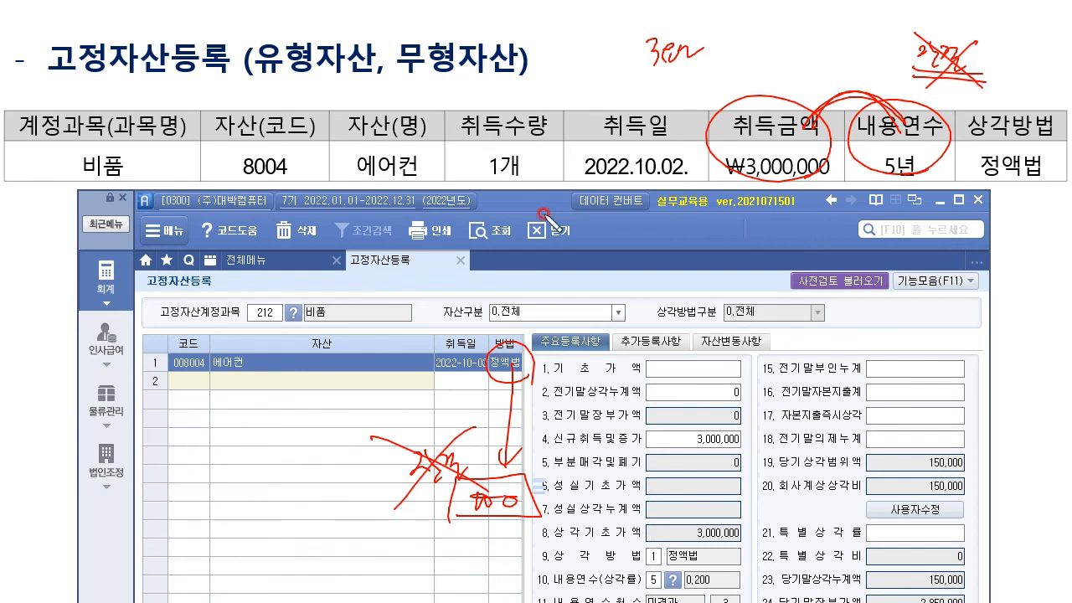
{"action": "left_click_drag", "start_coordinate": [119, 101], "coordinate": [903, 77]}
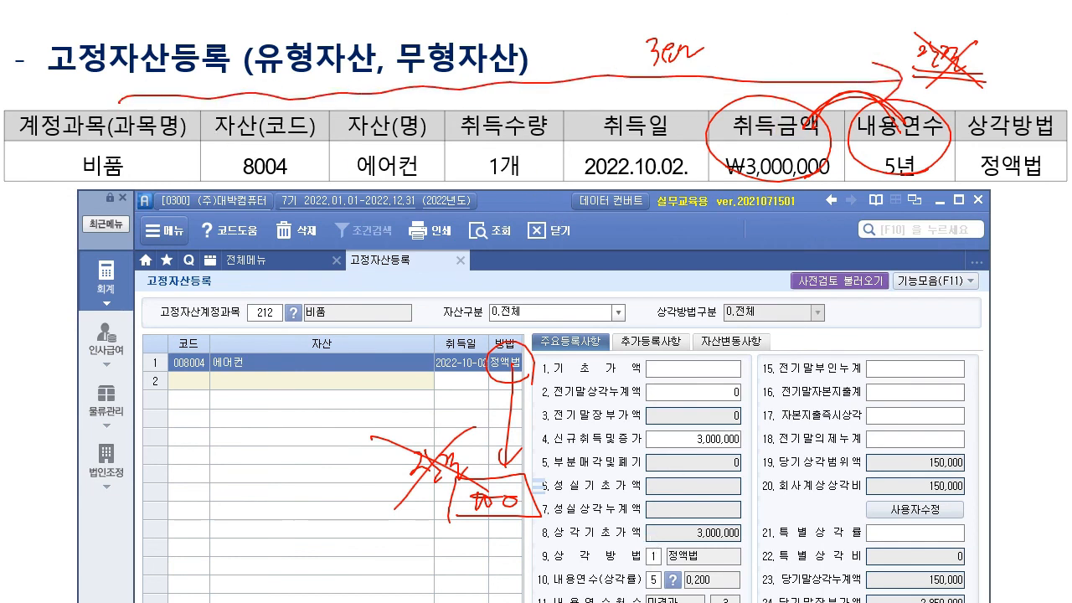
{"action": "key", "text": "e"}
- Underline 경비구분 and circle its code 0 in red, and set 취득수량 to 1
{"action": "left_click_drag", "start_coordinate": [531, 198], "coordinate": [104, 11]}
{"action": "left_click", "coordinate": [602, 182]}
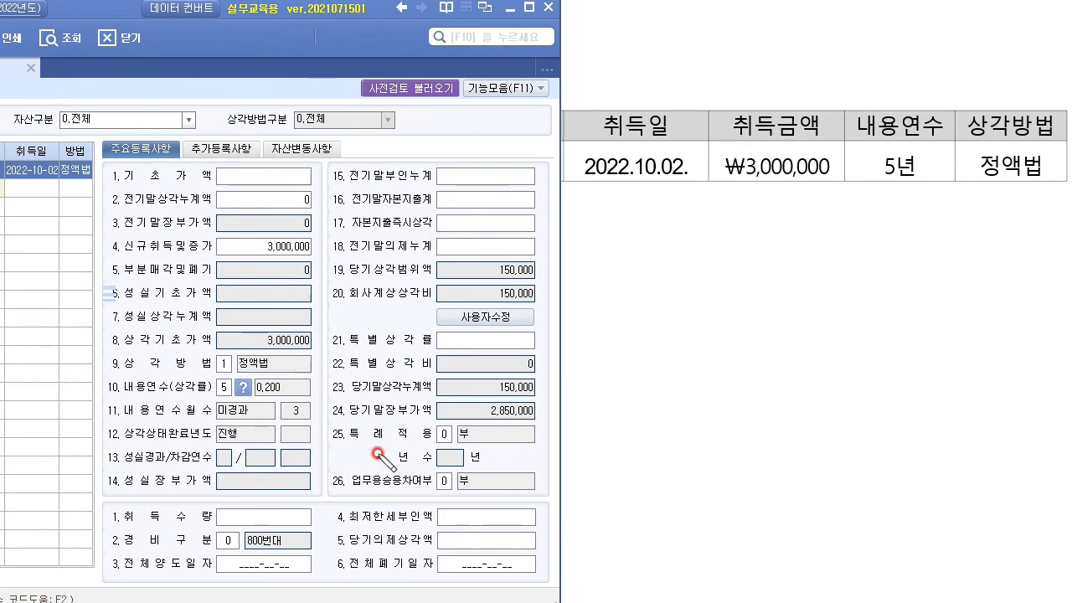
{"action": "mouse_move", "coordinate": [119, 543]}
{"action": "left_mouse_down"}
{"action": "mouse_move", "coordinate": [180, 553]}
{"action": "mouse_move", "coordinate": [256, 529]}
{"action": "mouse_move", "coordinate": [251, 540]}
{"action": "left_mouse_up"}
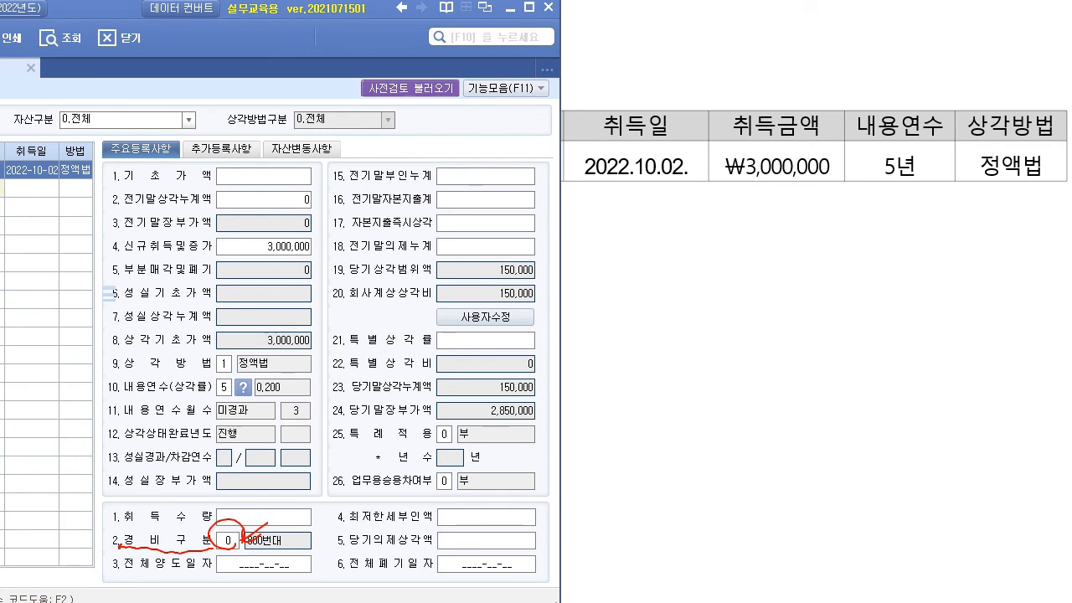
{"action": "left_click", "coordinate": [291, 518]}
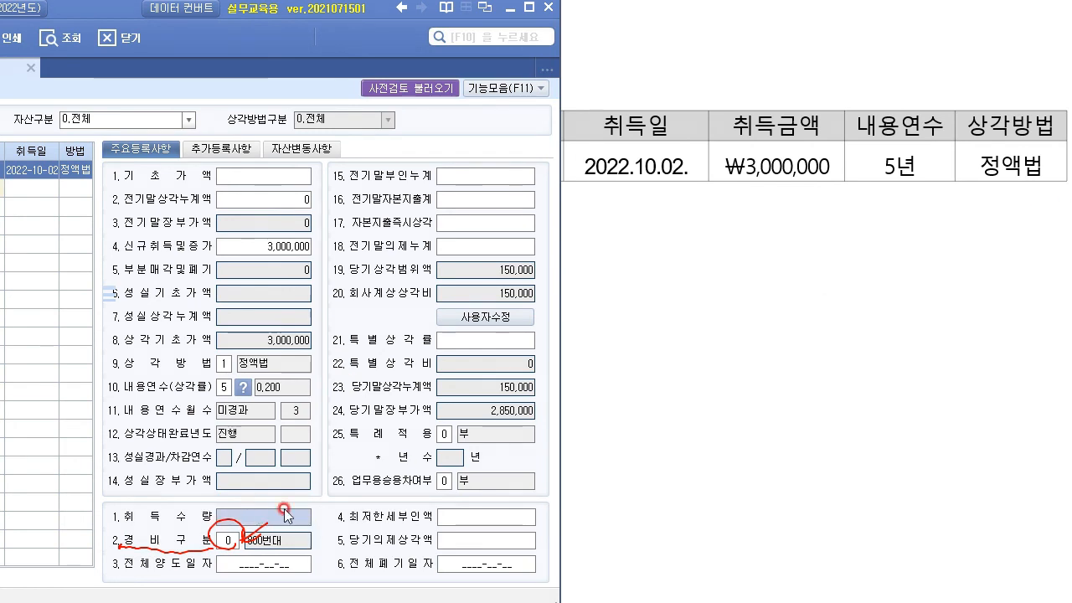
{"action": "type", "text": "1"}
{"action": "key", "text": "Return"}
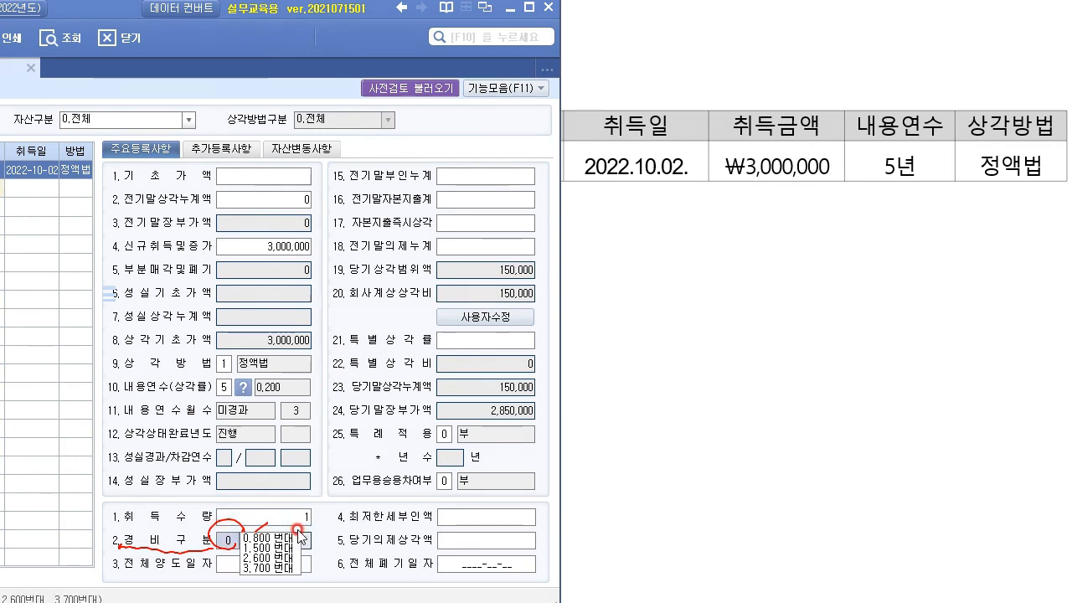
{"action": "left_click", "coordinate": [293, 518]}
{"action": "left_click", "coordinate": [503, 518]}
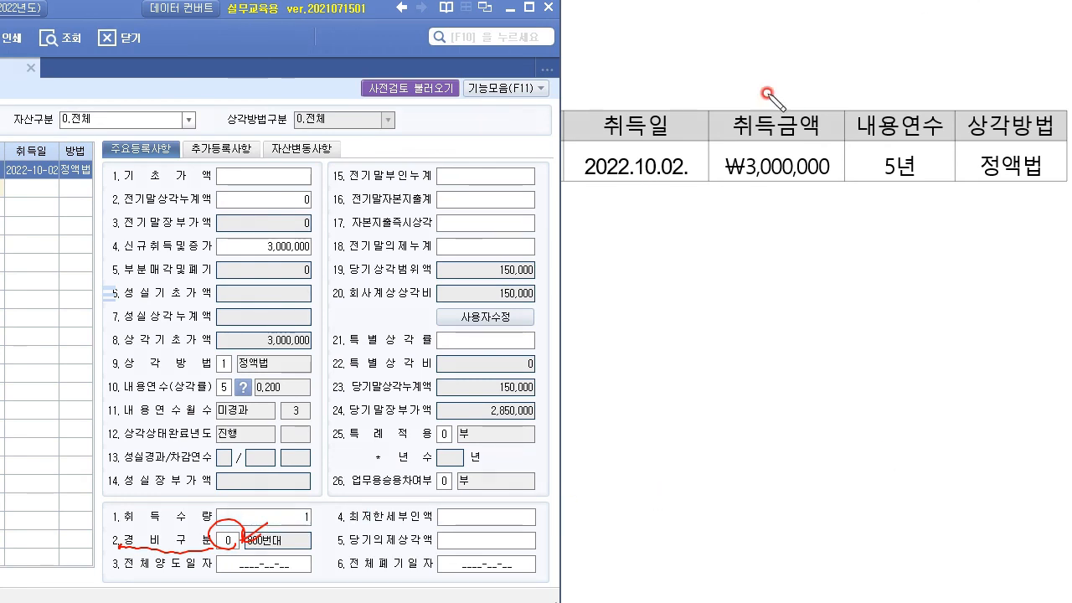
- Link ₩3,000,000 less 0 to 5년 in red, write 년 600,000 beneath and circle 정액법
{"action": "mouse_move", "coordinate": [783, 178]}
{"action": "left_mouse_down"}
{"action": "mouse_move", "coordinate": [826, 201]}
{"action": "mouse_move", "coordinate": [898, 197]}
{"action": "mouse_move", "coordinate": [893, 176]}
{"action": "left_mouse_up"}
{"action": "mouse_move", "coordinate": [777, 225]}
{"action": "left_mouse_down"}
{"action": "mouse_move", "coordinate": [800, 248]}
{"action": "mouse_move", "coordinate": [841, 219]}
{"action": "mouse_move", "coordinate": [846, 239]}
{"action": "mouse_move", "coordinate": [868, 249]}
{"action": "mouse_move", "coordinate": [904, 243]}
{"action": "left_mouse_up"}
{"action": "left_click_drag", "start_coordinate": [1013, 133], "coordinate": [1012, 204]}
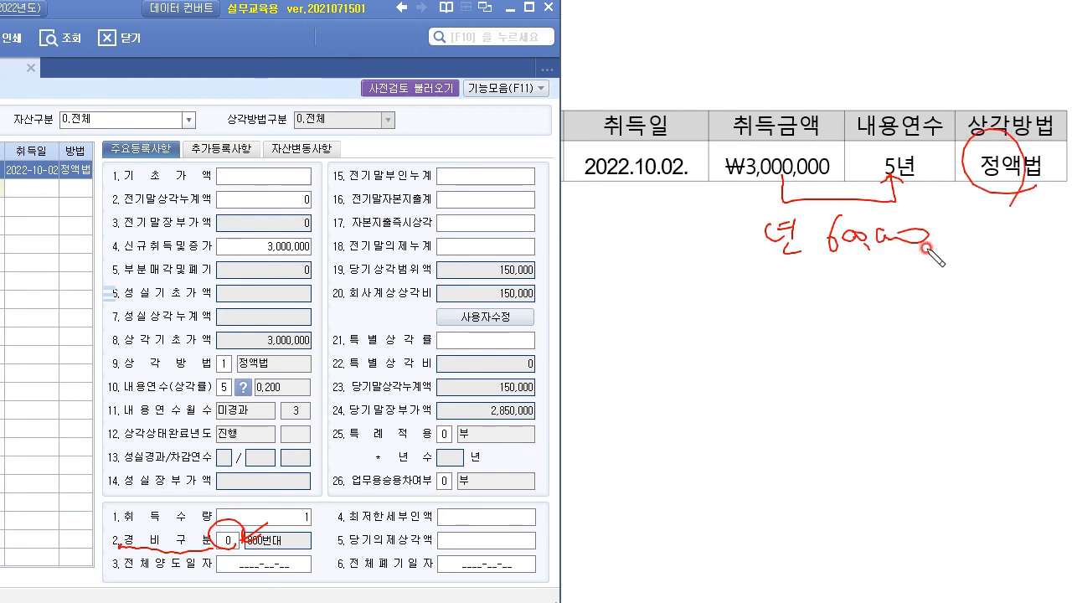
{"action": "left_click_drag", "start_coordinate": [835, 169], "coordinate": [864, 167]}
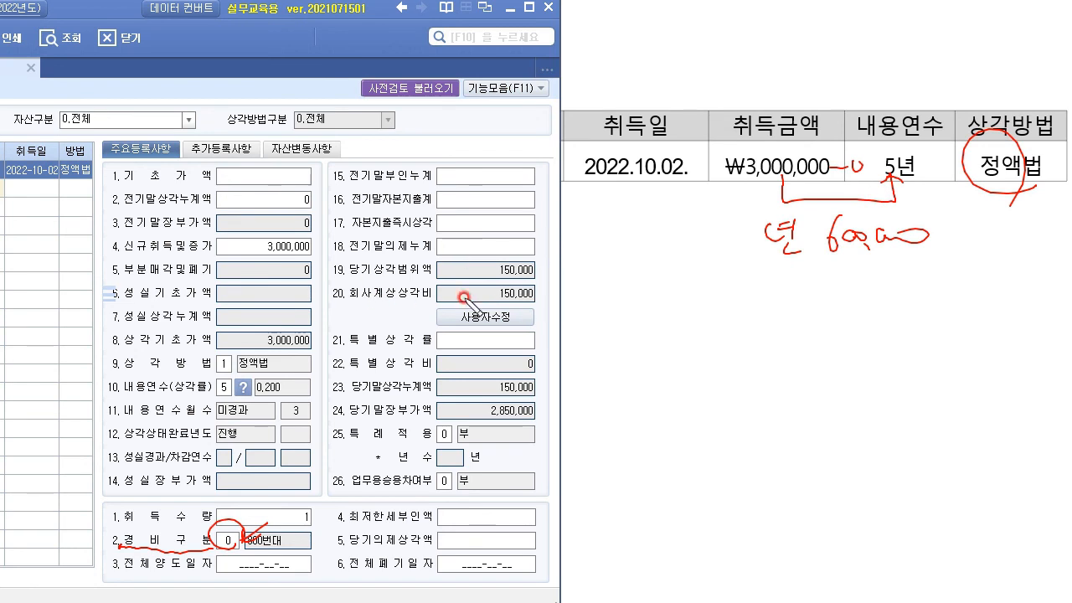
- Circle, underline and star the 19.당기상각범위액 amount in red, and underline 년 600,000
{"action": "mouse_move", "coordinate": [437, 275]}
{"action": "left_mouse_down"}
{"action": "mouse_move", "coordinate": [548, 268]}
{"action": "mouse_move", "coordinate": [491, 270]}
{"action": "left_mouse_up"}
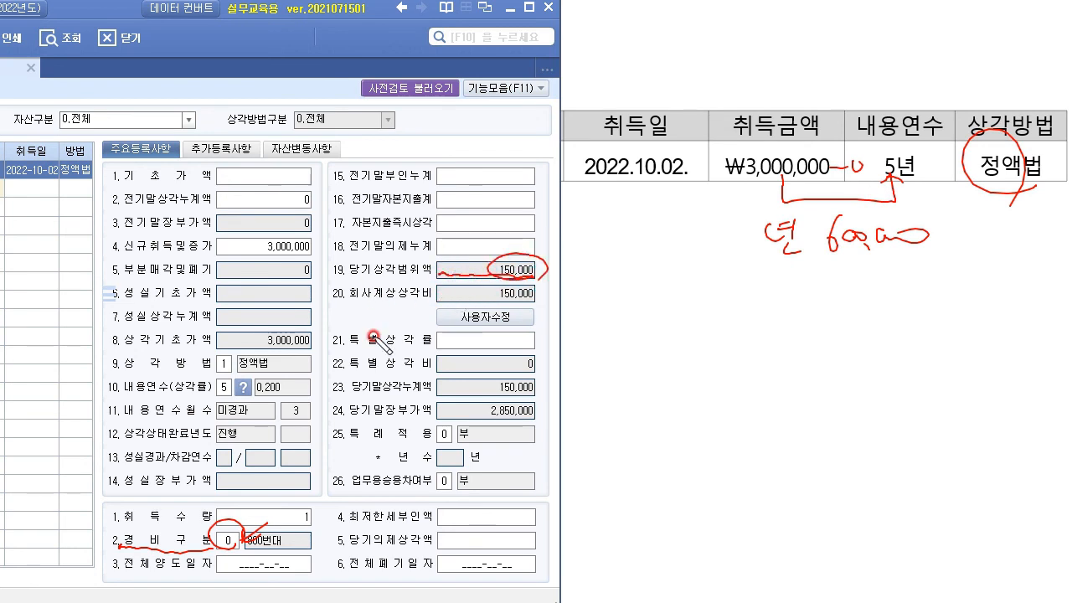
{"action": "left_click_drag", "start_coordinate": [758, 264], "coordinate": [937, 265]}
{"action": "mouse_move", "coordinate": [543, 278]}
{"action": "left_mouse_down"}
{"action": "mouse_move", "coordinate": [553, 268]}
{"action": "mouse_move", "coordinate": [577, 274]}
{"action": "mouse_move", "coordinate": [501, 278]}
{"action": "mouse_move", "coordinate": [540, 272]}
{"action": "left_mouse_up"}
{"action": "left_click_drag", "start_coordinate": [349, 300], "coordinate": [554, 292]}
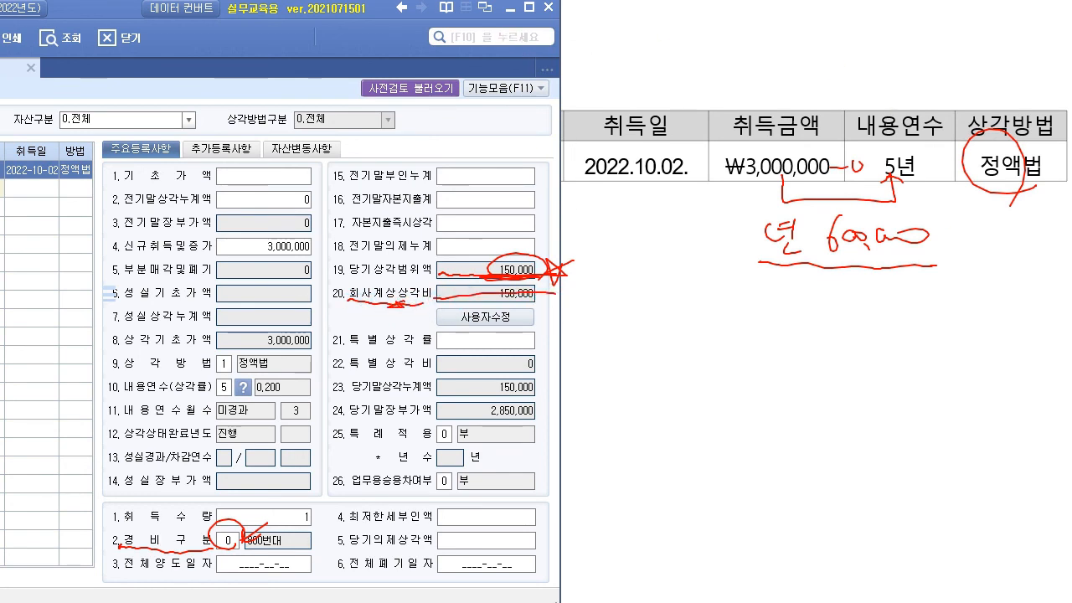
{"action": "mouse_move", "coordinate": [521, 301]}
{"action": "left_mouse_down"}
{"action": "mouse_move", "coordinate": [545, 292]}
{"action": "mouse_move", "coordinate": [383, 307]}
{"action": "left_mouse_up"}
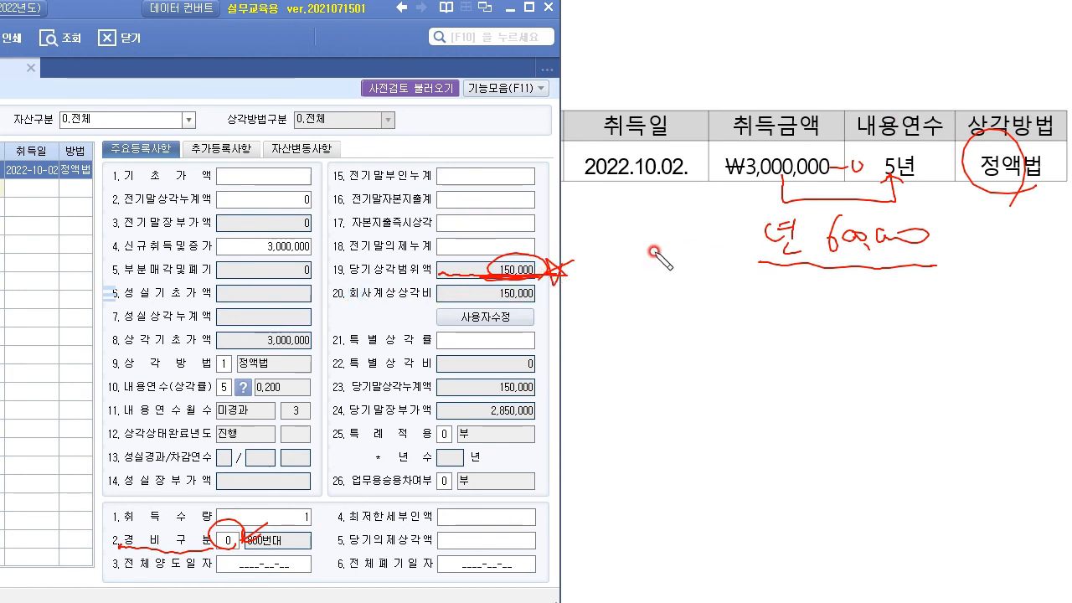
- Star the 년 600,000 note, circle both 취득일 dates, and start the fraction × 10,11,12 over 12월 in red
{"action": "left_click_drag", "start_coordinate": [758, 251], "coordinate": [744, 266]}
{"action": "left_click_drag", "start_coordinate": [679, 182], "coordinate": [689, 215]}
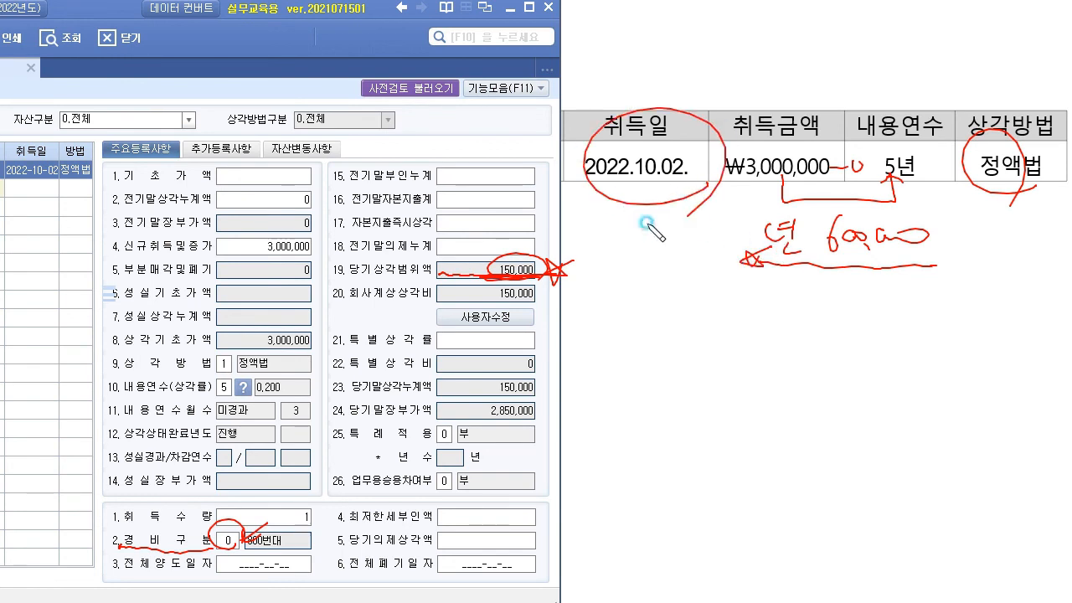
{"action": "mouse_move", "coordinate": [60, 189]}
{"action": "left_mouse_down"}
{"action": "mouse_move", "coordinate": [16, 142]}
{"action": "mouse_move", "coordinate": [59, 188]}
{"action": "left_mouse_up"}
{"action": "left_click_drag", "start_coordinate": [735, 304], "coordinate": [714, 329]}
{"action": "mouse_move", "coordinate": [710, 307]}
{"action": "left_mouse_down"}
{"action": "mouse_move", "coordinate": [746, 348]}
{"action": "mouse_move", "coordinate": [885, 337]}
{"action": "left_mouse_up"}
{"action": "left_click_drag", "start_coordinate": [814, 352], "coordinate": [815, 379]}
{"action": "left_click_drag", "start_coordinate": [824, 362], "coordinate": [842, 375]}
{"action": "left_click_drag", "start_coordinate": [841, 355], "coordinate": [848, 403]}
{"action": "left_click_drag", "start_coordinate": [858, 354], "coordinate": [858, 405]}
- Complete the handwritten calculation with = 150,000, circling and underlining the result
{"action": "mouse_move", "coordinate": [777, 299]}
{"action": "left_mouse_down"}
{"action": "mouse_move", "coordinate": [778, 316]}
{"action": "mouse_move", "coordinate": [789, 307]}
{"action": "mouse_move", "coordinate": [817, 321]}
{"action": "mouse_move", "coordinate": [913, 332]}
{"action": "left_mouse_up"}
{"action": "left_click_drag", "start_coordinate": [897, 341], "coordinate": [919, 342]}
{"action": "mouse_move", "coordinate": [1023, 381]}
{"action": "left_mouse_down"}
{"action": "mouse_move", "coordinate": [1030, 385]}
{"action": "mouse_move", "coordinate": [998, 395]}
{"action": "left_mouse_up"}
{"action": "left_click_drag", "start_coordinate": [955, 345], "coordinate": [956, 363]}
{"action": "mouse_move", "coordinate": [975, 345]}
{"action": "left_mouse_down"}
{"action": "mouse_move", "coordinate": [967, 362]}
{"action": "mouse_move", "coordinate": [1025, 352]}
{"action": "left_mouse_up"}
{"action": "left_click_drag", "start_coordinate": [953, 374], "coordinate": [1032, 370]}
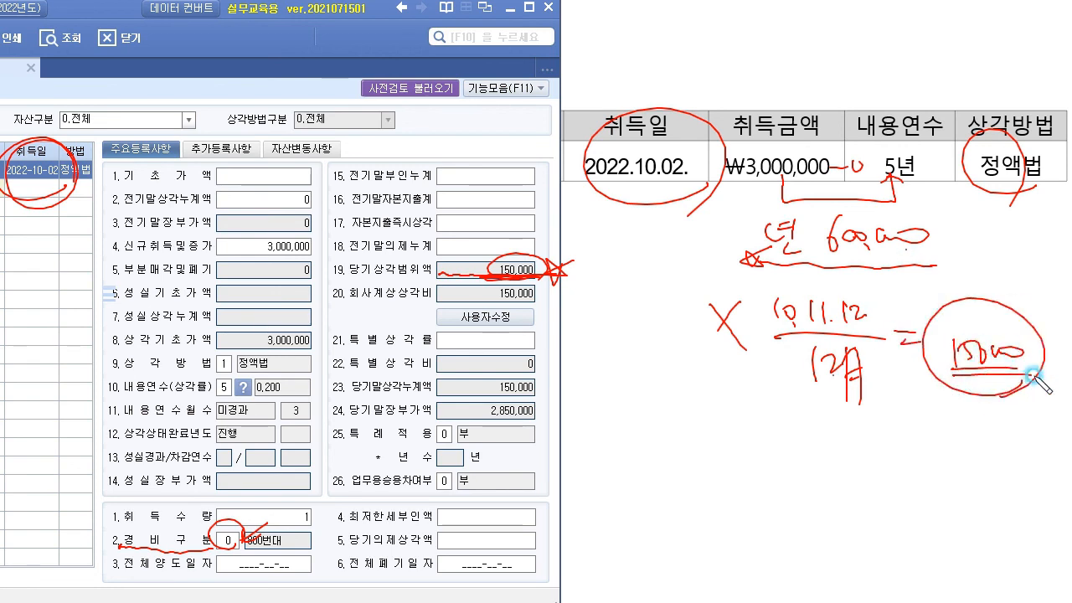
- Link the handwritten 150,000 to 당기상각범위액, write and underline 월할상각, and add stars beside it and the asset's 취득일
{"action": "mouse_move", "coordinate": [955, 382]}
{"action": "left_mouse_down"}
{"action": "mouse_move", "coordinate": [813, 450]}
{"action": "mouse_move", "coordinate": [574, 256]}
{"action": "mouse_move", "coordinate": [567, 261]}
{"action": "left_mouse_up"}
{"action": "mouse_move", "coordinate": [616, 359]}
{"action": "left_mouse_down"}
{"action": "mouse_move", "coordinate": [705, 359]}
{"action": "mouse_move", "coordinate": [717, 386]}
{"action": "left_mouse_up"}
{"action": "left_click_drag", "start_coordinate": [608, 391], "coordinate": [768, 391]}
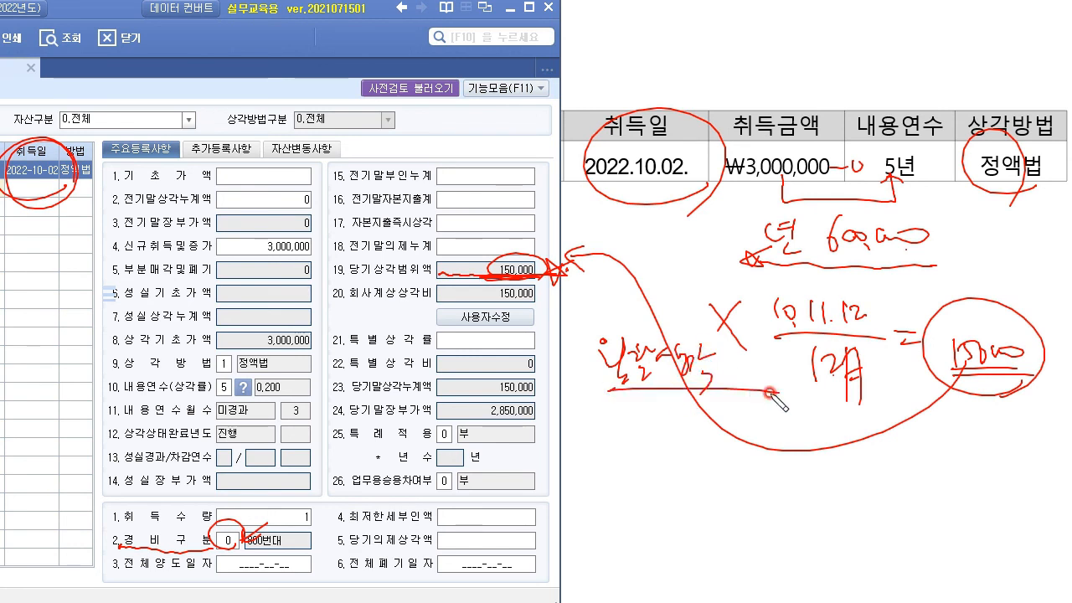
{"action": "left_click_drag", "start_coordinate": [613, 303], "coordinate": [621, 316]}
{"action": "left_click_drag", "start_coordinate": [30, 197], "coordinate": [41, 207]}
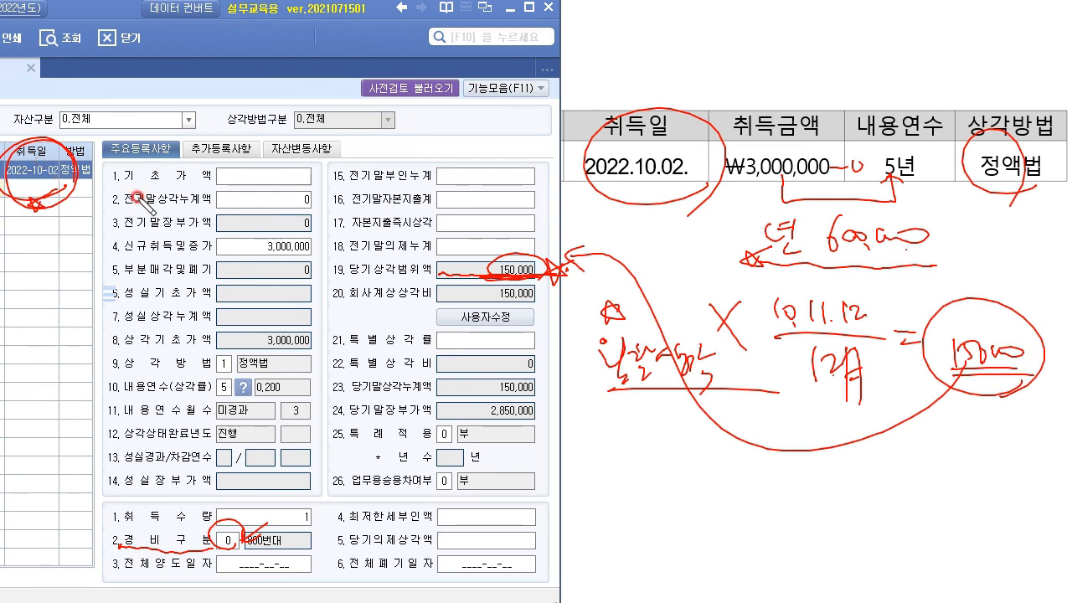
{"action": "left_click_drag", "start_coordinate": [573, 251], "coordinate": [585, 279]}
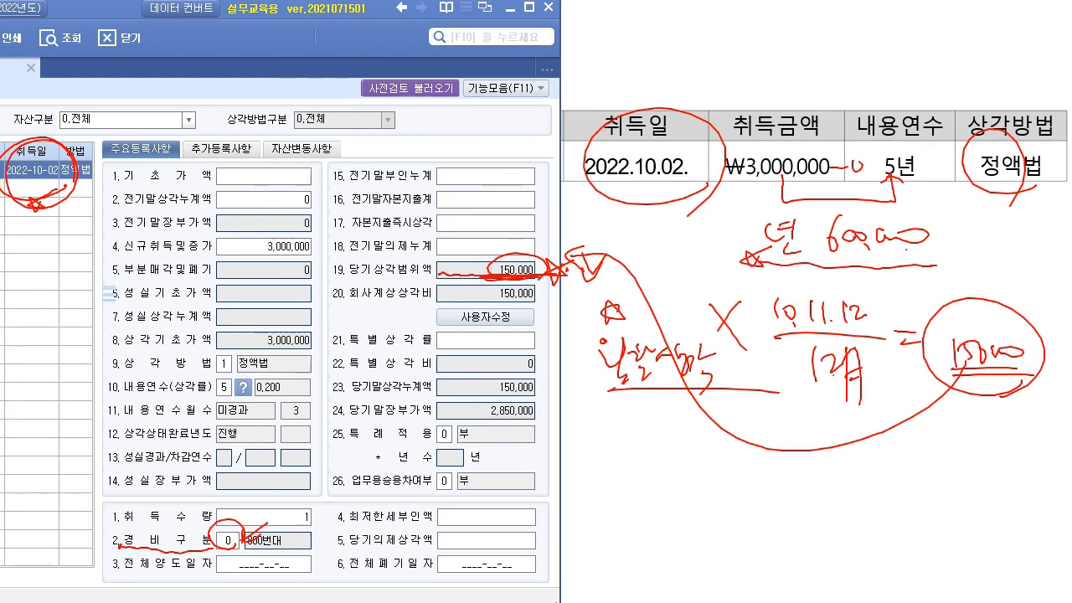
- Clear the red annotations and open the full 회계 menu
{"action": "key", "text": "Escape"}
{"action": "left_click_drag", "start_coordinate": [92, 10], "coordinate": [537, 216]}
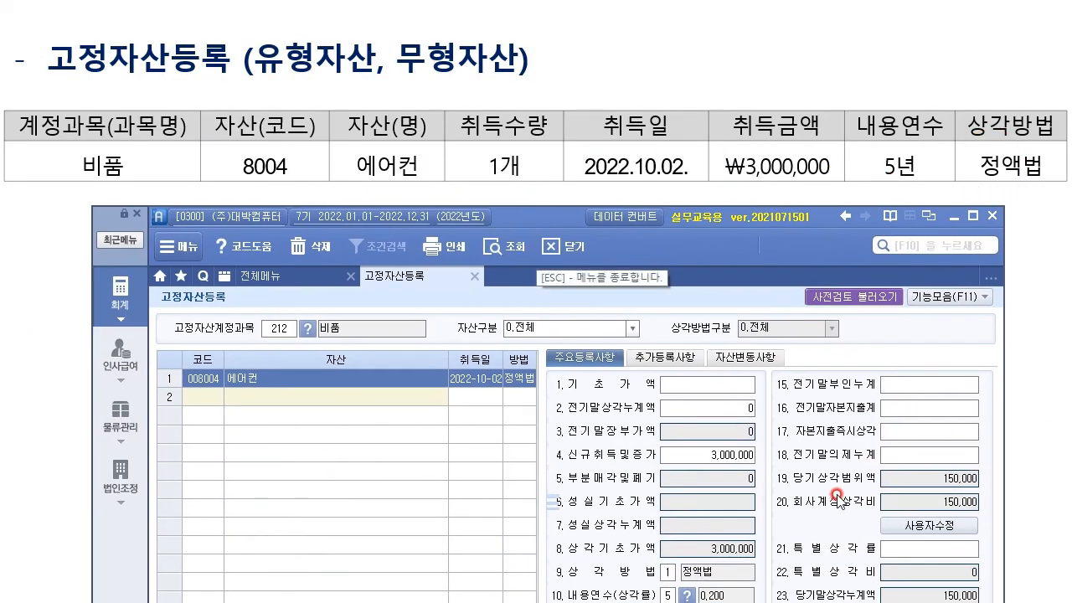
{"action": "left_click_drag", "start_coordinate": [550, 221], "coordinate": [503, 35]}
{"action": "left_click", "coordinate": [73, 109]}
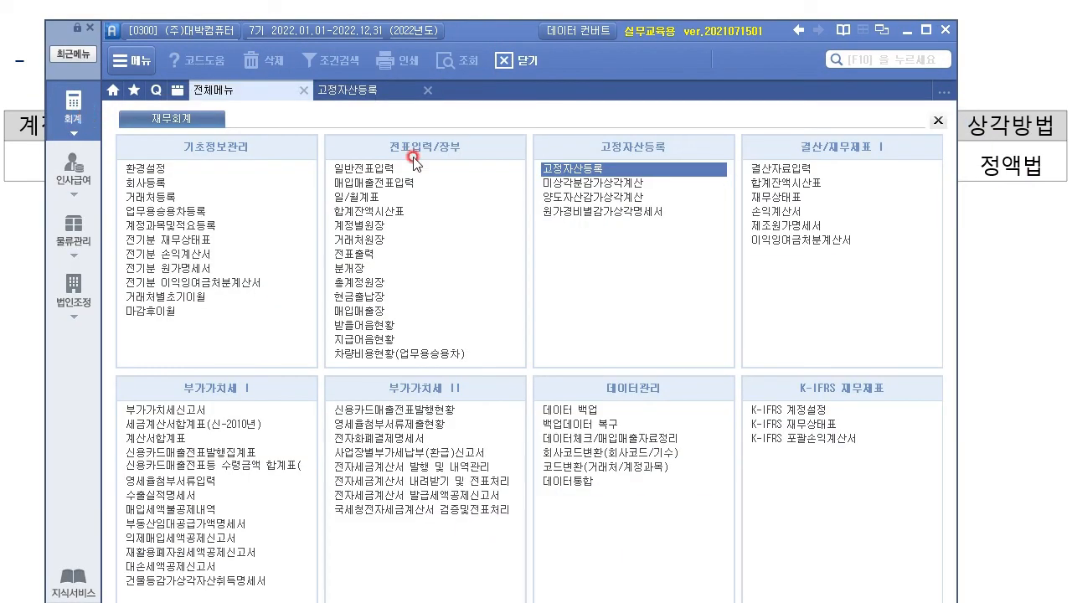
- Open 원가경비별감가상각명세서, view the 유형자산 and 무형자산 sections, and retrieve 유형자산총괄 with 0.전체 and 1.전체표시
{"action": "left_click", "coordinate": [561, 215]}
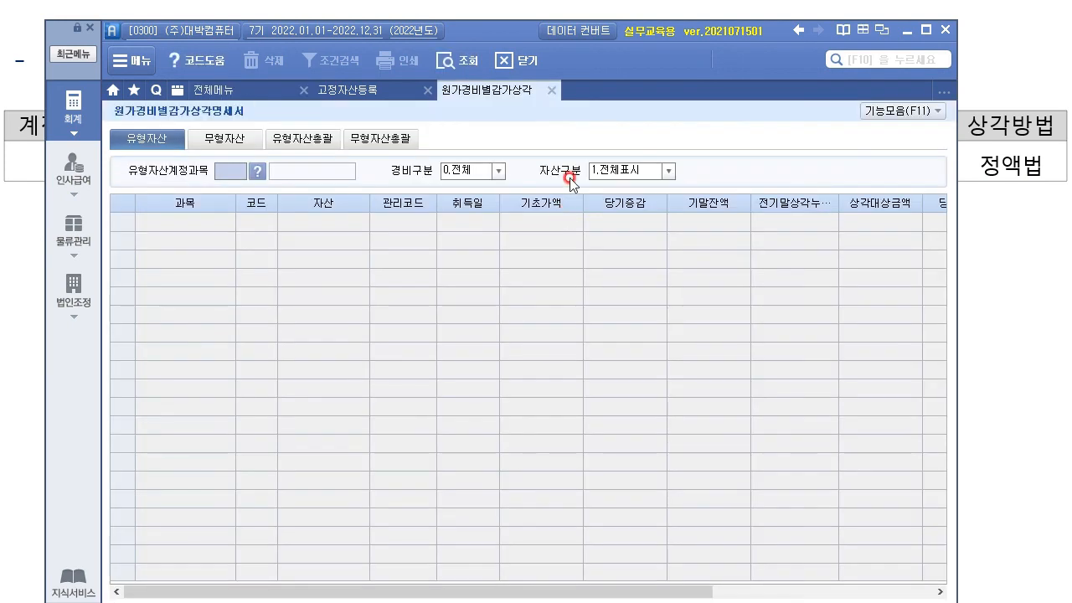
{"action": "left_click", "coordinate": [149, 141]}
{"action": "left_click", "coordinate": [226, 171]}
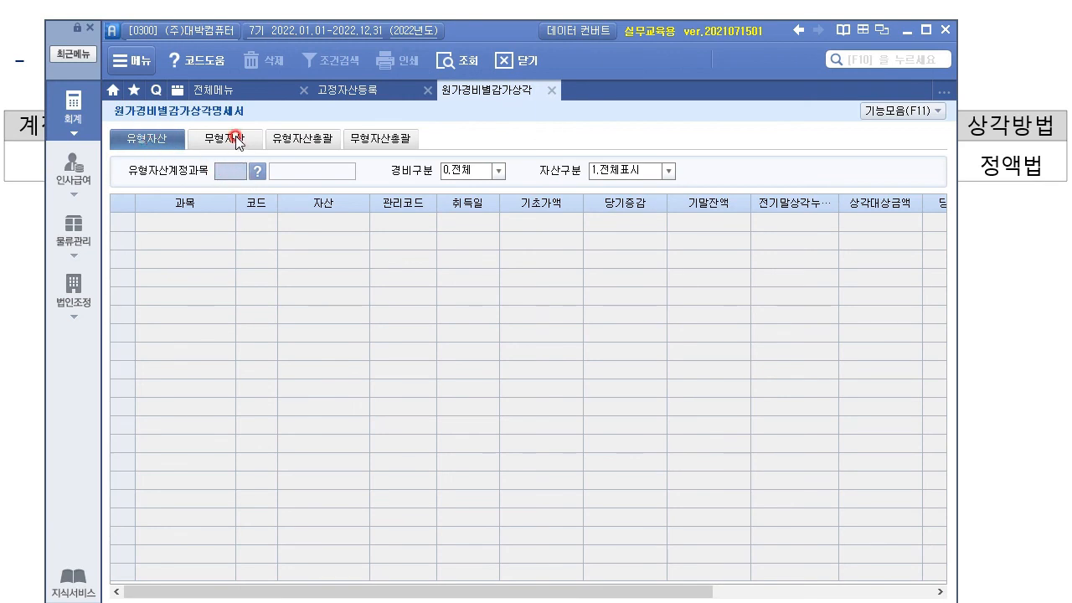
{"action": "left_click", "coordinate": [236, 140]}
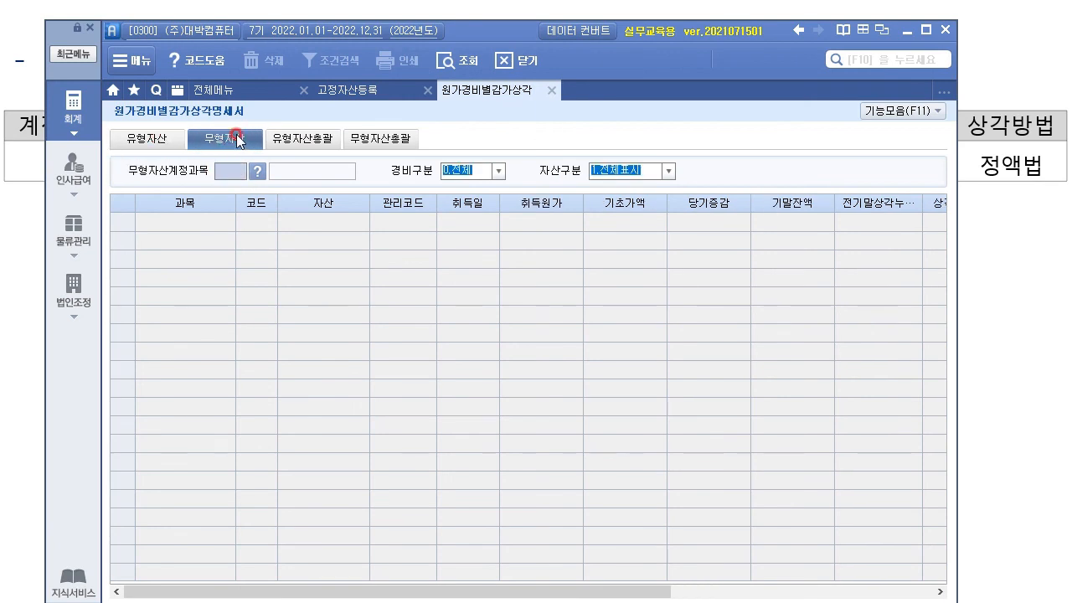
{"action": "left_click", "coordinate": [311, 138]}
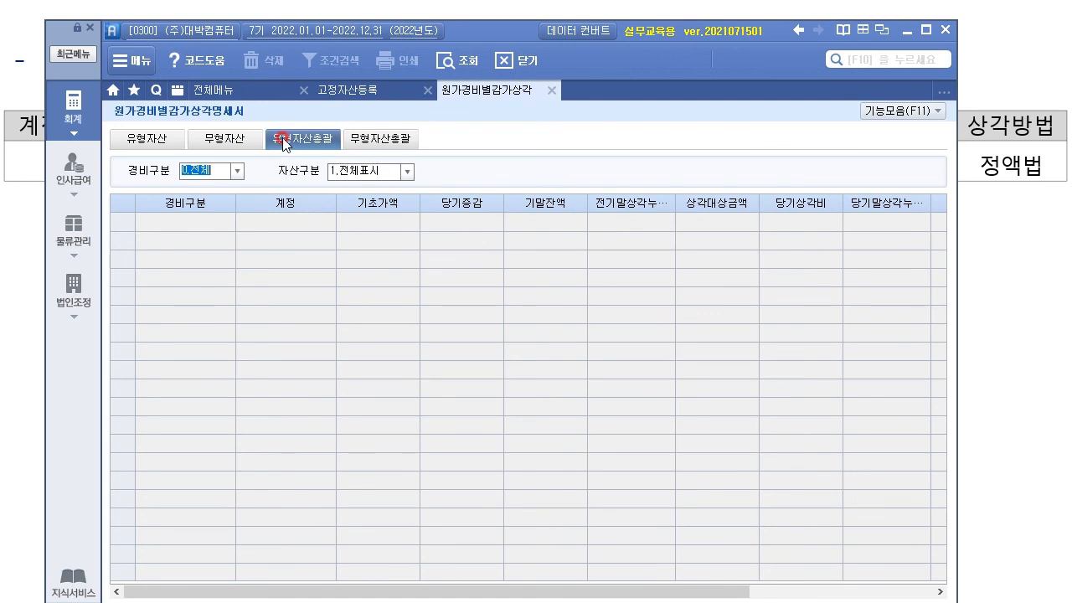
{"action": "left_click", "coordinate": [466, 60]}
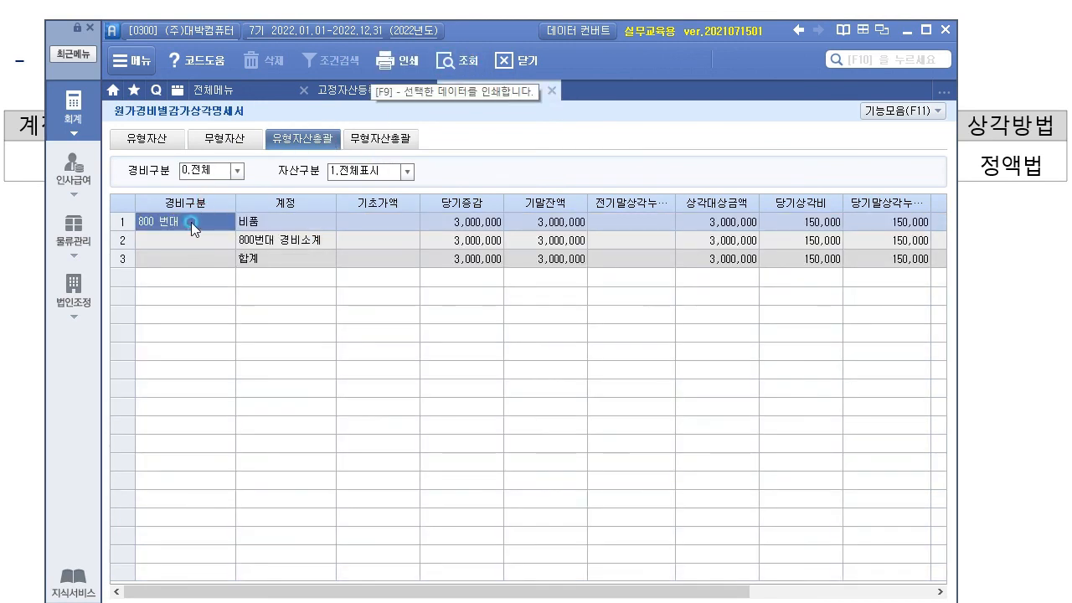
- Check the 비품 row's 당기증감 and 기말잔액, and widen the window to show the depreciation columns through 상각방법
{"action": "left_click", "coordinate": [280, 222]}
{"action": "left_click", "coordinate": [480, 229]}
{"action": "left_click", "coordinate": [537, 262]}
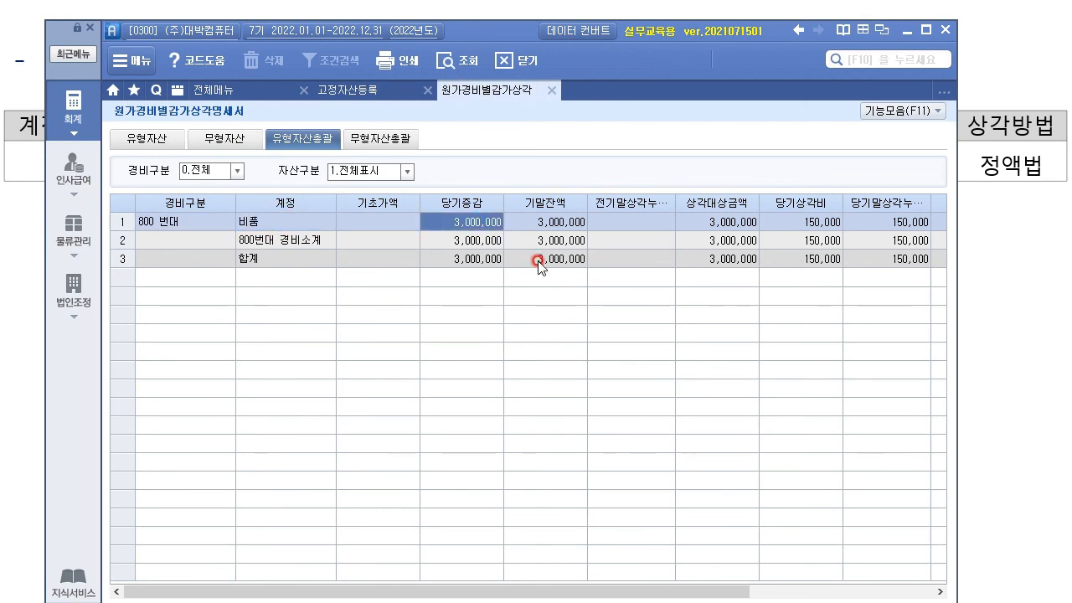
{"action": "left_click", "coordinate": [556, 226]}
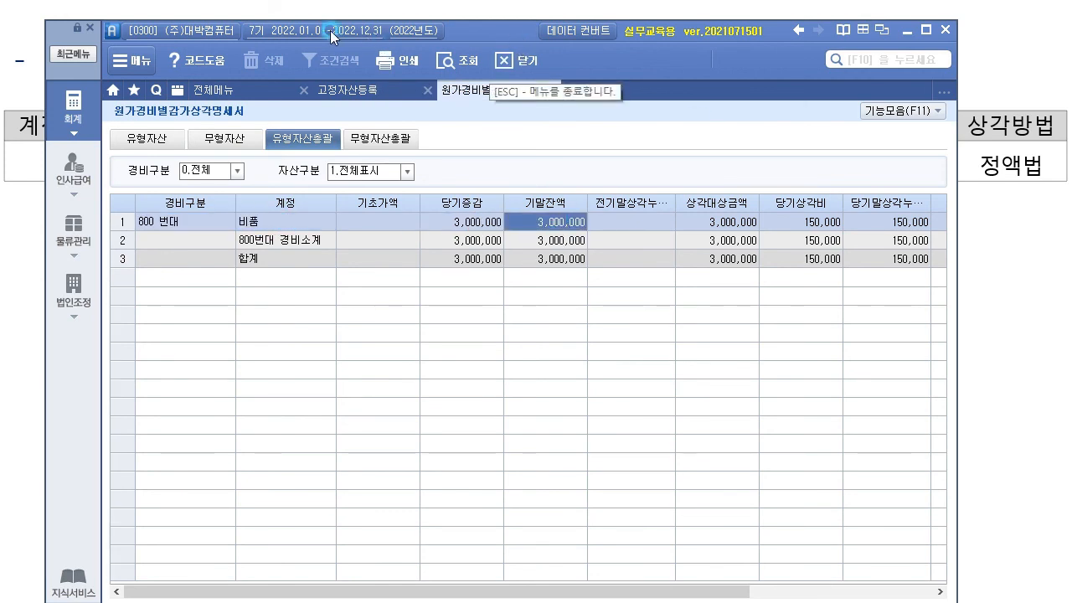
{"action": "left_click_drag", "start_coordinate": [502, 39], "coordinate": [355, 28]}
{"action": "left_click", "coordinate": [826, 275]}
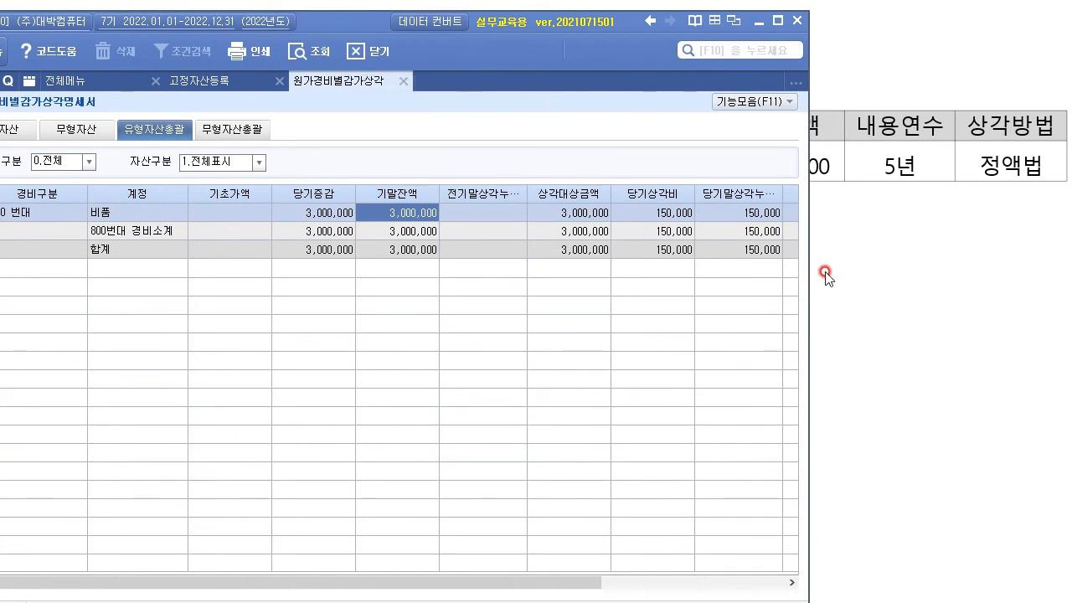
{"action": "left_click_drag", "start_coordinate": [804, 270], "coordinate": [1000, 280]}
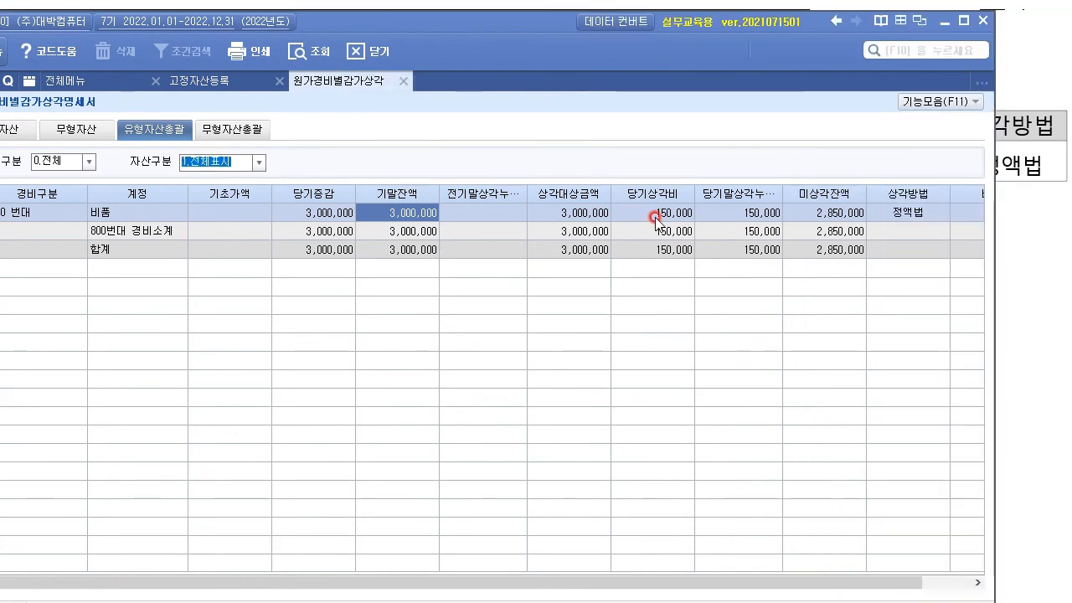
- Check the 비품 row's 당기상각비, 당기말상각누계액 and 미상각잔액, and widen the window to include the 비고 column
{"action": "left_click", "coordinate": [679, 213]}
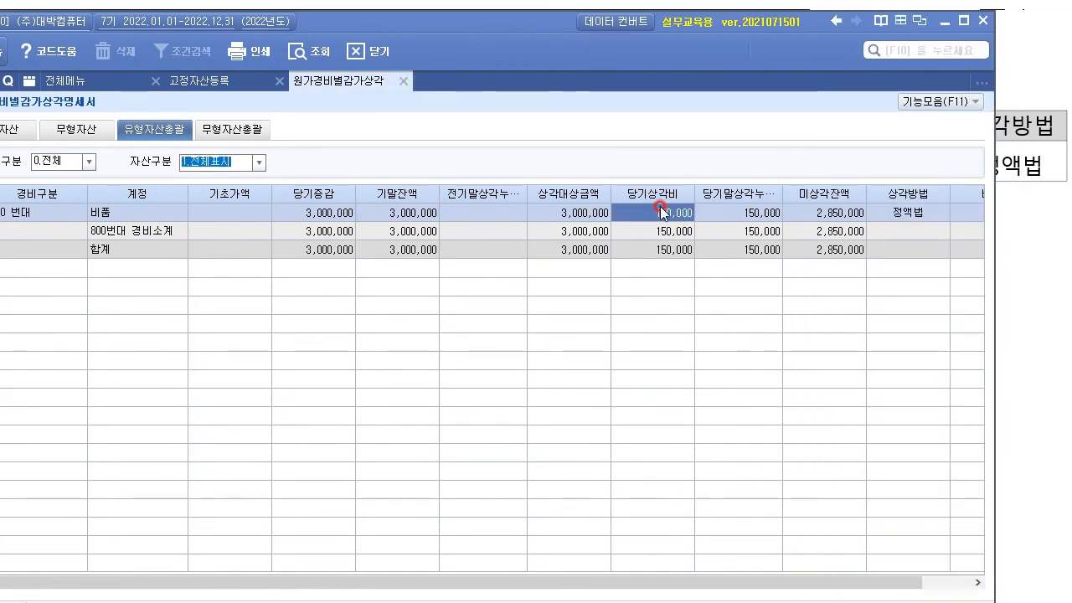
{"action": "left_click", "coordinate": [779, 218]}
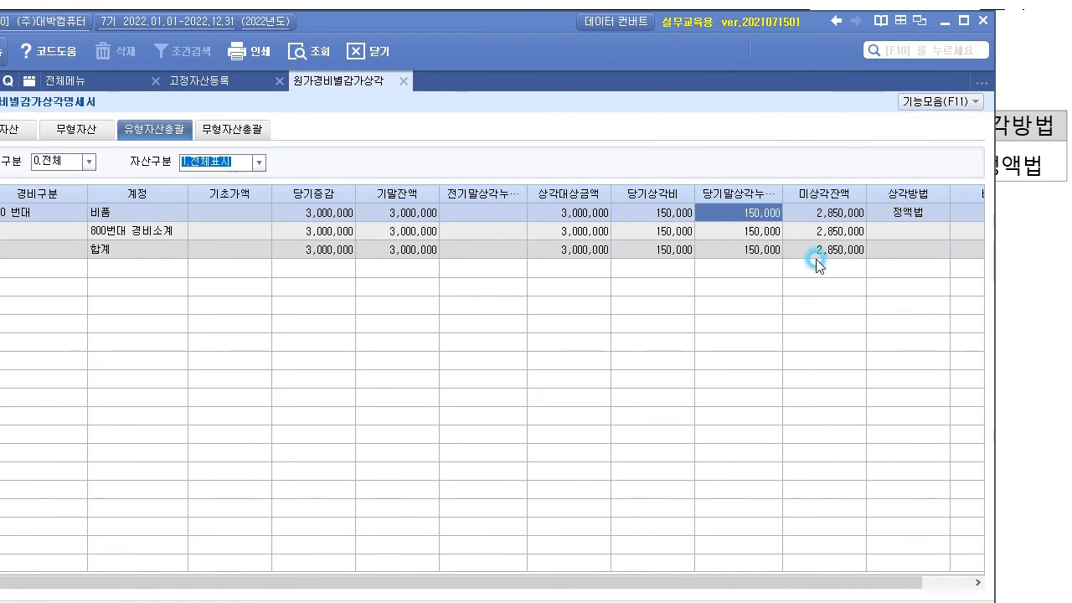
{"action": "left_click", "coordinate": [830, 214]}
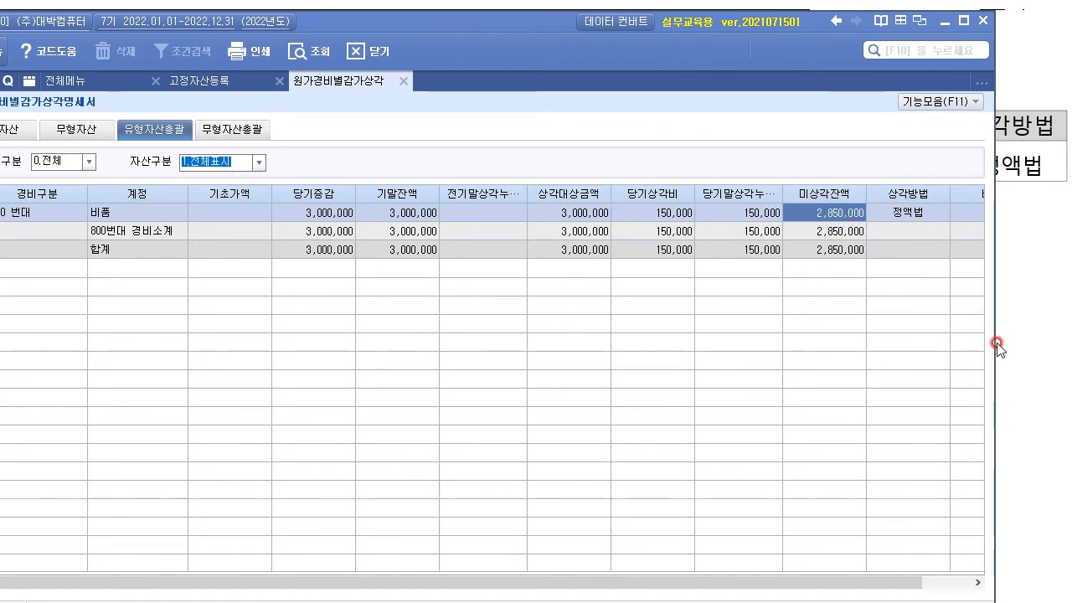
{"action": "left_click_drag", "start_coordinate": [994, 341], "coordinate": [1070, 344]}
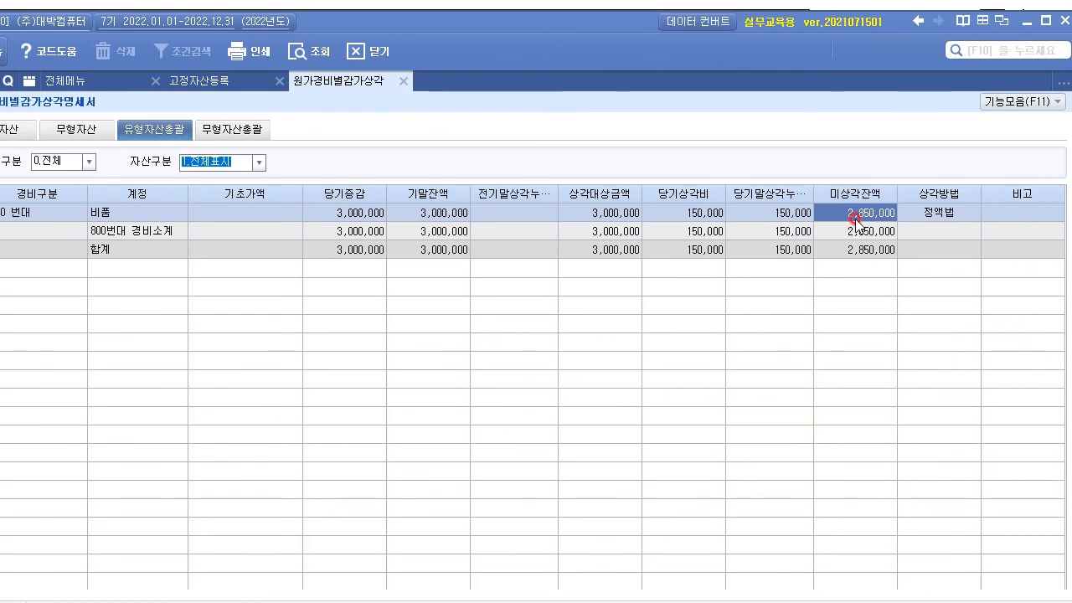
{"action": "left_click", "coordinate": [593, 296]}
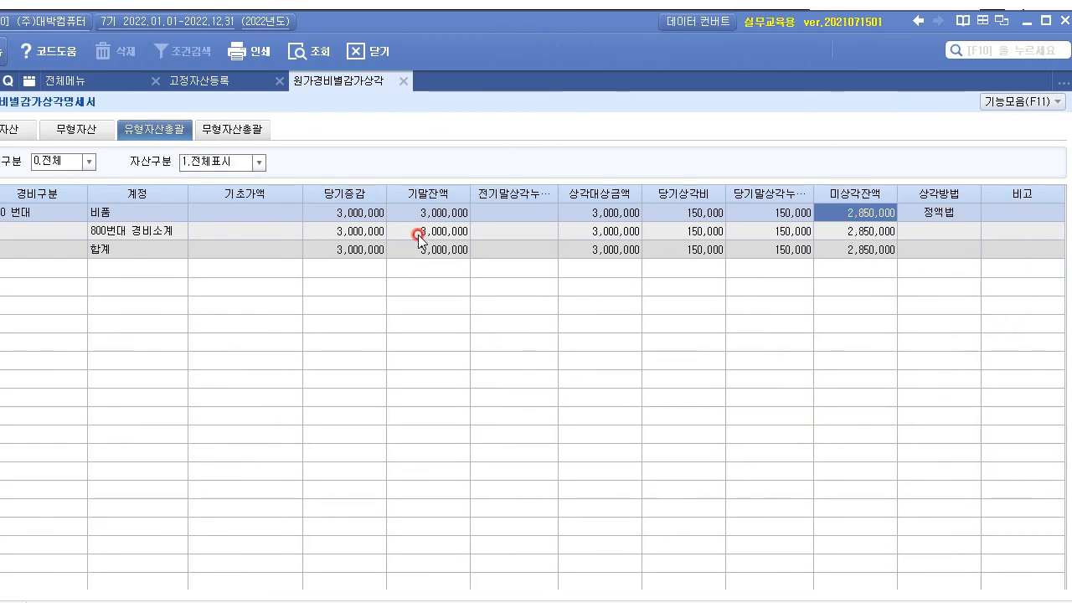
{"action": "mouse_move", "coordinate": [526, 24]}
{"action": "left_mouse_down"}
{"action": "mouse_move", "coordinate": [564, 12]}
{"action": "mouse_move", "coordinate": [497, 18]}
{"action": "mouse_move", "coordinate": [526, 13]}
{"action": "left_mouse_up"}
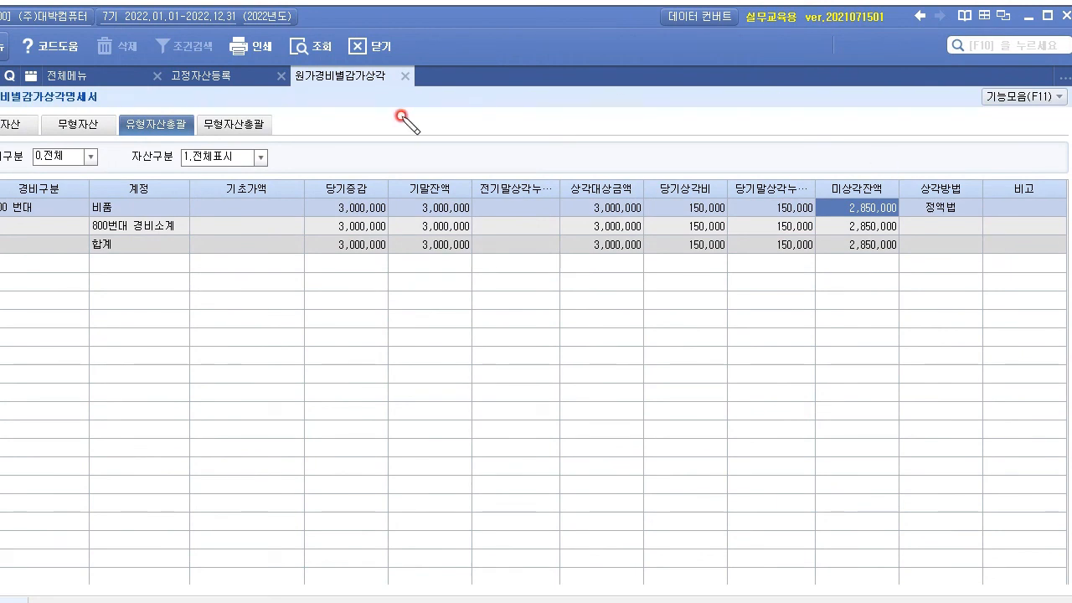
- Box the 당기상각비 column in red and strike through the 상각대상금액, 기말잔액 and 당기증감 columns
{"action": "mouse_move", "coordinate": [729, 163]}
{"action": "left_mouse_down"}
{"action": "mouse_move", "coordinate": [678, 156]}
{"action": "mouse_move", "coordinate": [635, 167]}
{"action": "mouse_move", "coordinate": [643, 228]}
{"action": "mouse_move", "coordinate": [717, 280]}
{"action": "mouse_move", "coordinate": [729, 163]}
{"action": "left_mouse_up"}
{"action": "left_click_drag", "start_coordinate": [616, 141], "coordinate": [570, 272]}
{"action": "left_click_drag", "start_coordinate": [469, 147], "coordinate": [413, 285]}
{"action": "mouse_move", "coordinate": [386, 151]}
{"action": "left_mouse_down"}
{"action": "mouse_move", "coordinate": [359, 232]}
{"action": "mouse_move", "coordinate": [309, 303]}
{"action": "left_mouse_up"}
- Write and circle 결산 below the boxed column, and circle the 비품 row's 당기상각비 amount
{"action": "left_click_drag", "start_coordinate": [613, 326], "coordinate": [637, 332]}
{"action": "left_click_drag", "start_coordinate": [661, 368], "coordinate": [671, 362]}
{"action": "left_click_drag", "start_coordinate": [685, 325], "coordinate": [676, 345]}
{"action": "left_click_drag", "start_coordinate": [680, 336], "coordinate": [712, 351]}
{"action": "mouse_move", "coordinate": [754, 354]}
{"action": "left_mouse_down"}
{"action": "mouse_move", "coordinate": [572, 333]}
{"action": "mouse_move", "coordinate": [712, 389]}
{"action": "left_mouse_up"}
{"action": "left_click_drag", "start_coordinate": [727, 197], "coordinate": [714, 186]}
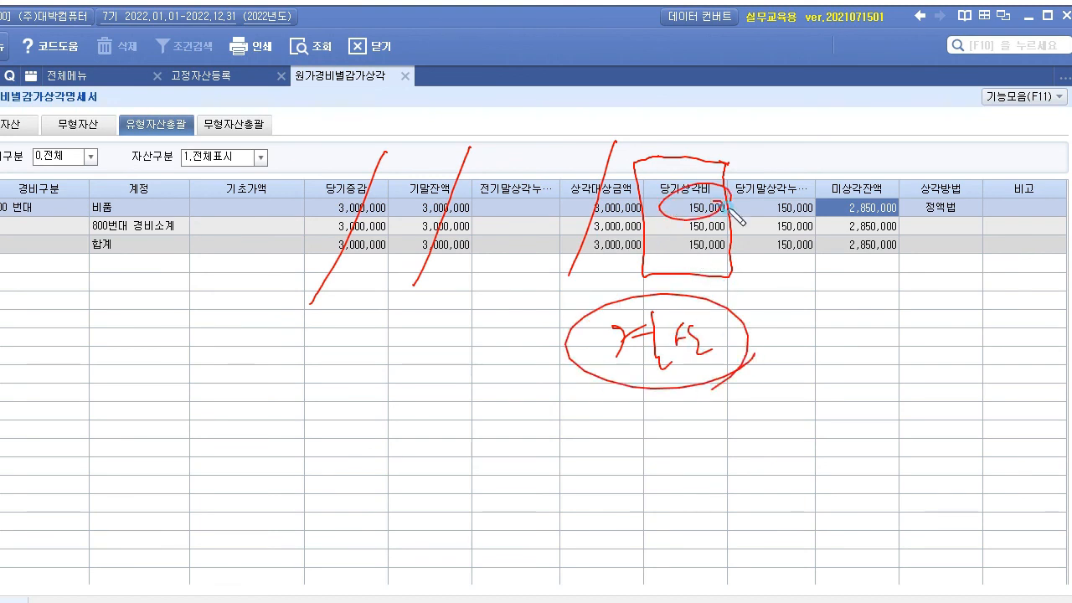
- Handwrite the depreciation entry below 결산, with 감비 and 감누계 on either side of a vertical line, each with an abbreviated 15 amount
{"action": "left_click_drag", "start_coordinate": [667, 425], "coordinate": [662, 479]}
{"action": "left_click_drag", "start_coordinate": [417, 457], "coordinate": [421, 476]}
{"action": "mouse_move", "coordinate": [432, 446]}
{"action": "left_mouse_down"}
{"action": "mouse_move", "coordinate": [448, 463]}
{"action": "mouse_move", "coordinate": [477, 445]}
{"action": "mouse_move", "coordinate": [477, 486]}
{"action": "left_mouse_up"}
{"action": "mouse_move", "coordinate": [536, 446]}
{"action": "left_mouse_down"}
{"action": "mouse_move", "coordinate": [535, 474]}
{"action": "mouse_move", "coordinate": [623, 448]}
{"action": "left_mouse_up"}
{"action": "mouse_move", "coordinate": [700, 439]}
{"action": "left_mouse_down"}
{"action": "mouse_move", "coordinate": [711, 457]}
{"action": "mouse_move", "coordinate": [759, 441]}
{"action": "left_mouse_up"}
{"action": "mouse_move", "coordinate": [746, 444]}
{"action": "left_mouse_down"}
{"action": "mouse_move", "coordinate": [748, 474]}
{"action": "mouse_move", "coordinate": [784, 459]}
{"action": "left_mouse_up"}
{"action": "mouse_move", "coordinate": [841, 434]}
{"action": "left_mouse_down"}
{"action": "mouse_move", "coordinate": [840, 464]}
{"action": "mouse_move", "coordinate": [941, 446]}
{"action": "left_mouse_up"}
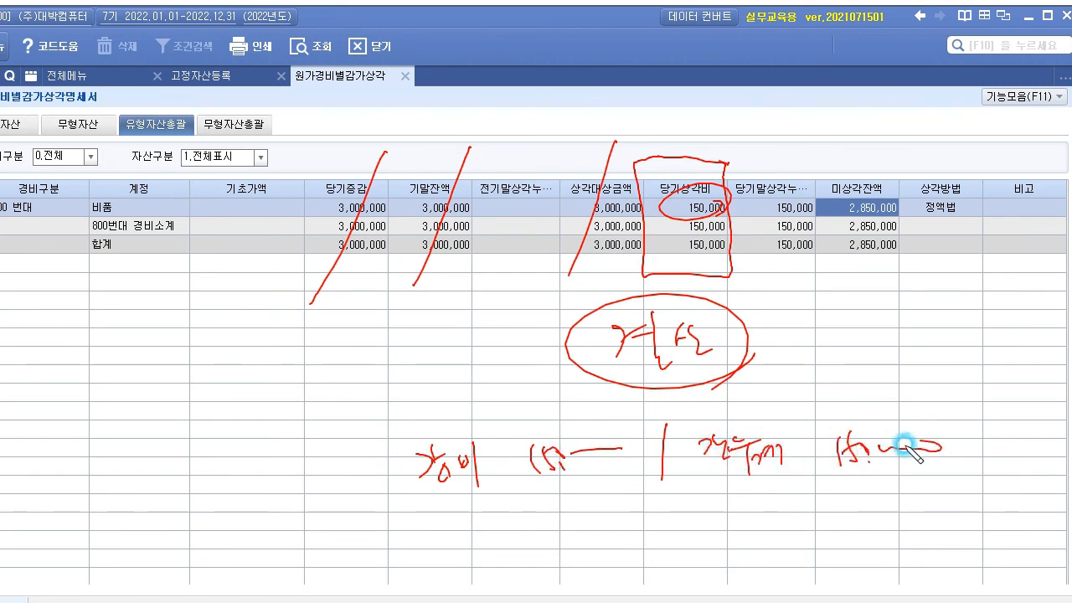
- Box the handwritten entry, underline its debit side, star the 당기상각비 total, and draw arrows from 유형자산총괄 to that column and down to 결산
{"action": "mouse_move", "coordinate": [399, 505]}
{"action": "left_mouse_down"}
{"action": "mouse_move", "coordinate": [675, 506]}
{"action": "mouse_move", "coordinate": [988, 482]}
{"action": "mouse_move", "coordinate": [564, 407]}
{"action": "mouse_move", "coordinate": [383, 495]}
{"action": "mouse_move", "coordinate": [486, 490]}
{"action": "left_mouse_up"}
{"action": "left_click_drag", "start_coordinate": [703, 239], "coordinate": [677, 241]}
{"action": "mouse_move", "coordinate": [184, 121]}
{"action": "left_mouse_down"}
{"action": "mouse_move", "coordinate": [251, 83]}
{"action": "mouse_move", "coordinate": [693, 159]}
{"action": "left_mouse_up"}
{"action": "left_click_drag", "start_coordinate": [703, 128], "coordinate": [695, 158]}
{"action": "mouse_move", "coordinate": [714, 273]}
{"action": "left_mouse_down"}
{"action": "mouse_move", "coordinate": [711, 318]}
{"action": "mouse_move", "coordinate": [737, 280]}
{"action": "left_mouse_up"}
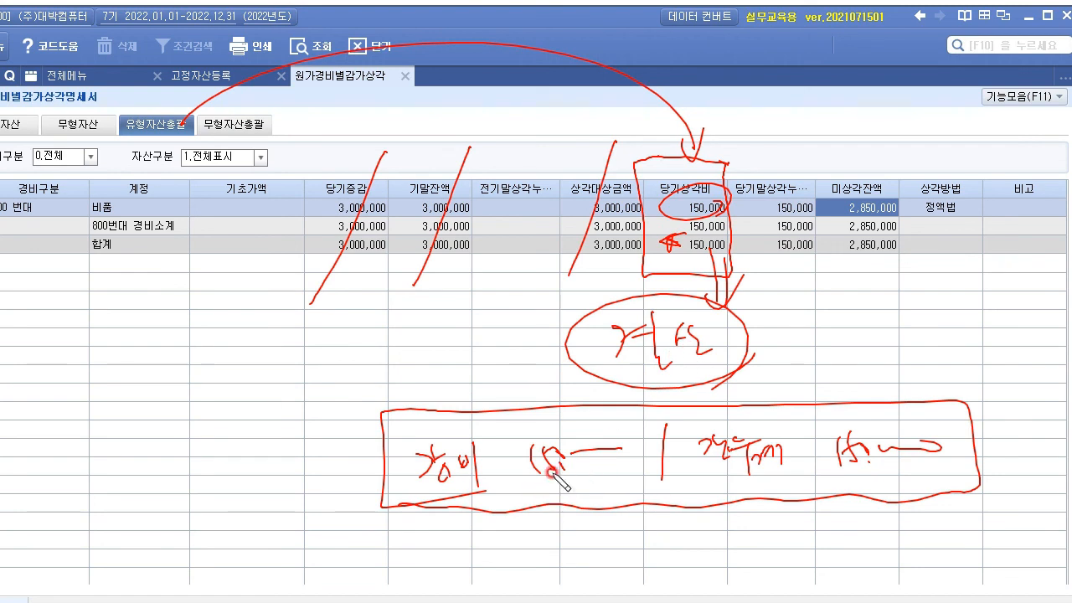
{"action": "left_click_drag", "start_coordinate": [534, 483], "coordinate": [626, 475]}
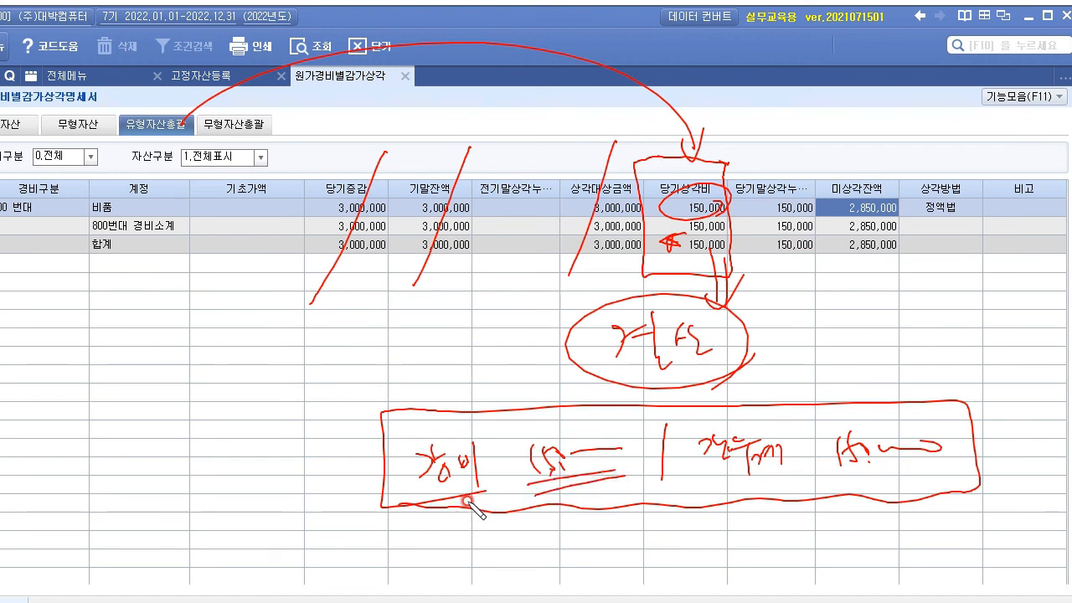